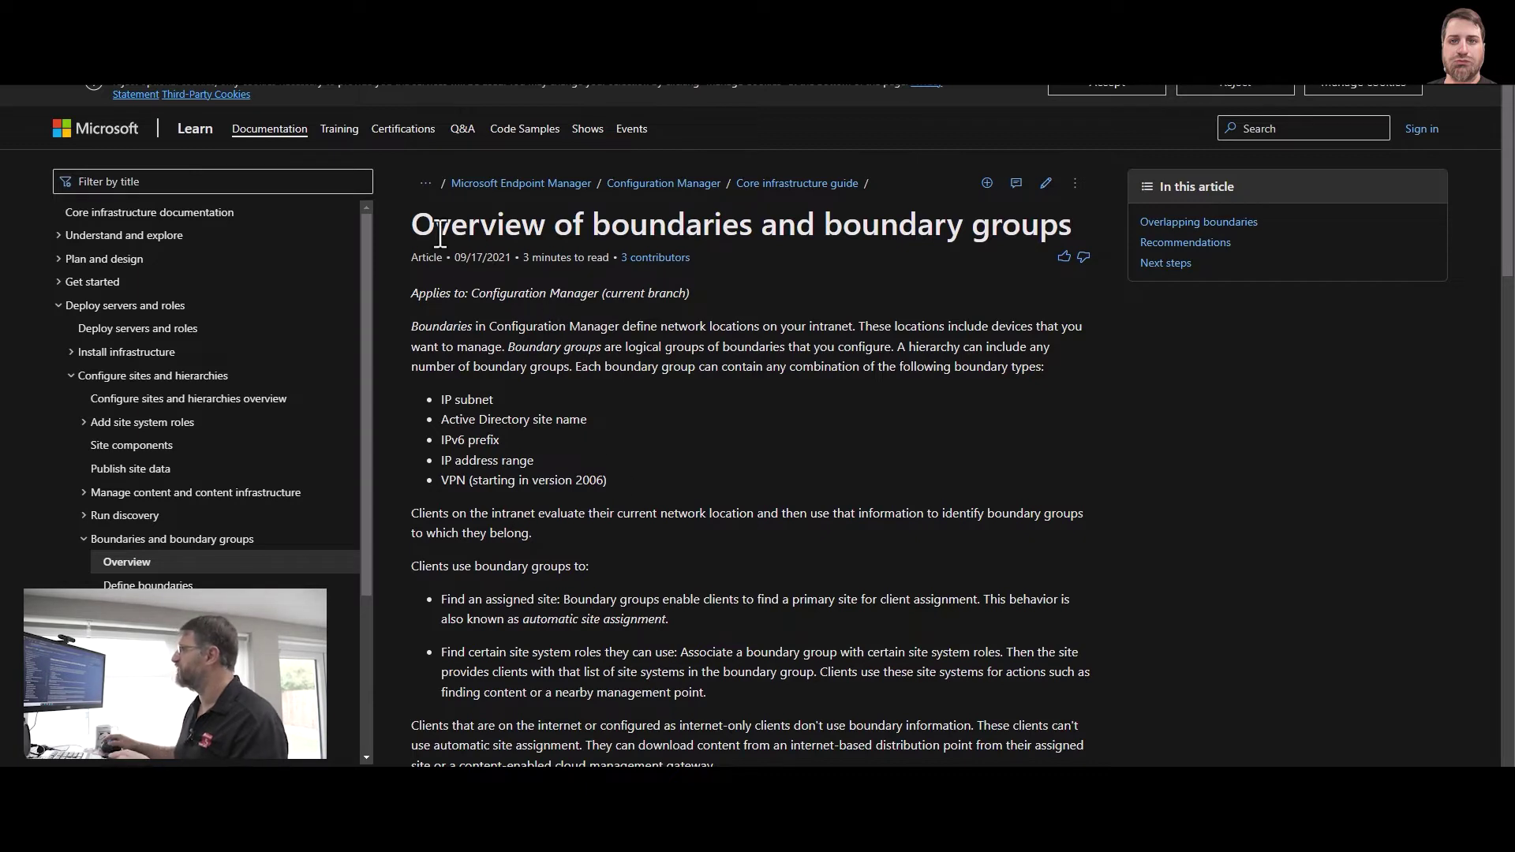
{"action": "left_click_drag", "start_coordinate": [415, 226], "coordinate": [998, 221]}
{"action": "left_click", "coordinate": [891, 323]}
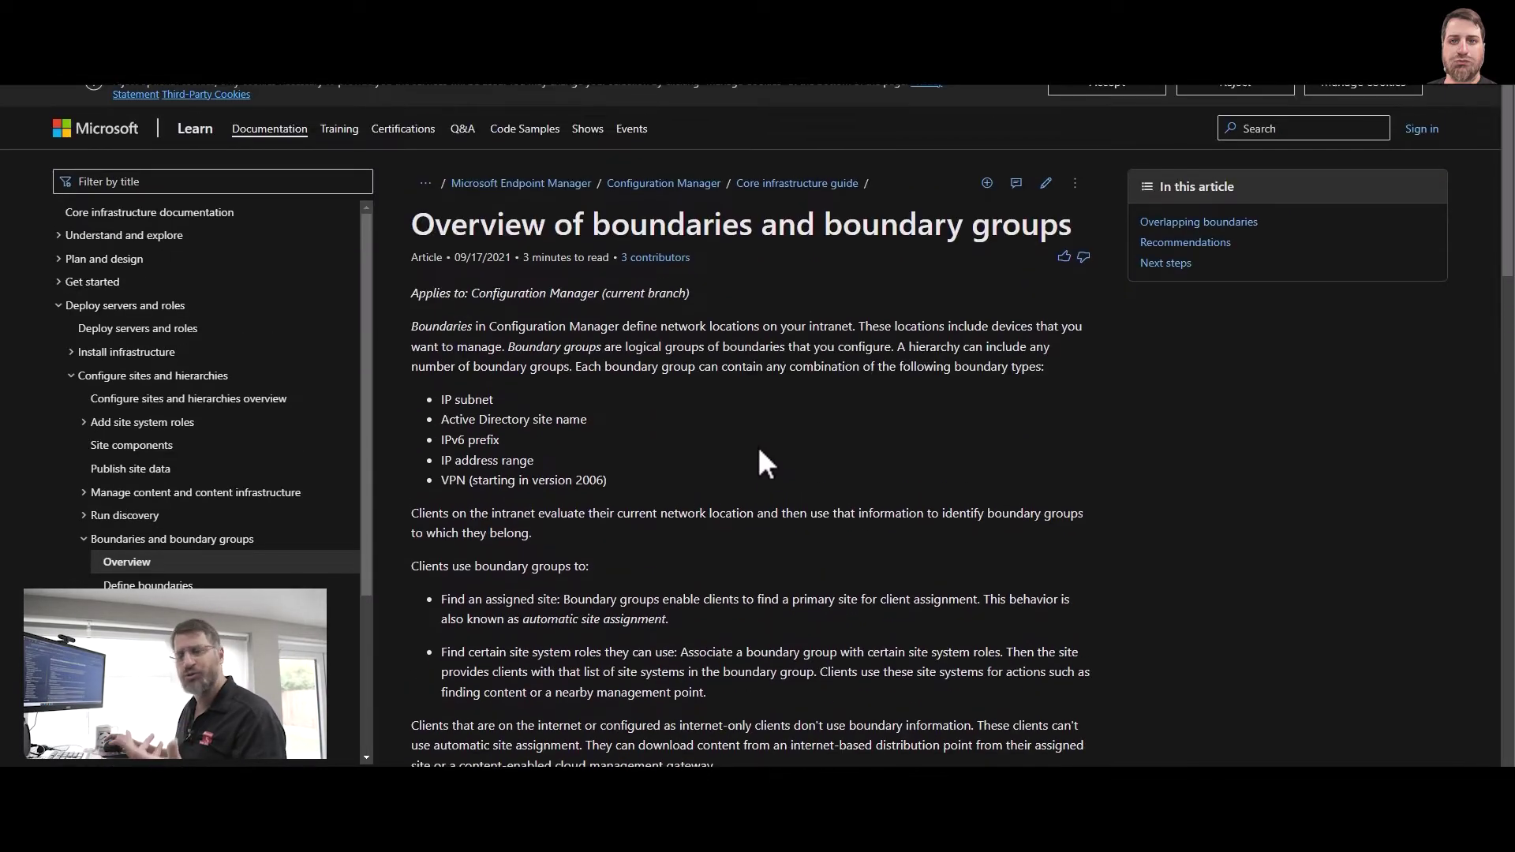
{"action": "scroll", "coordinate": [758, 446], "scroll_direction": "down", "scroll_amount": 5}
{"action": "scroll", "coordinate": [755, 455], "scroll_direction": "down", "scroll_amount": 2}
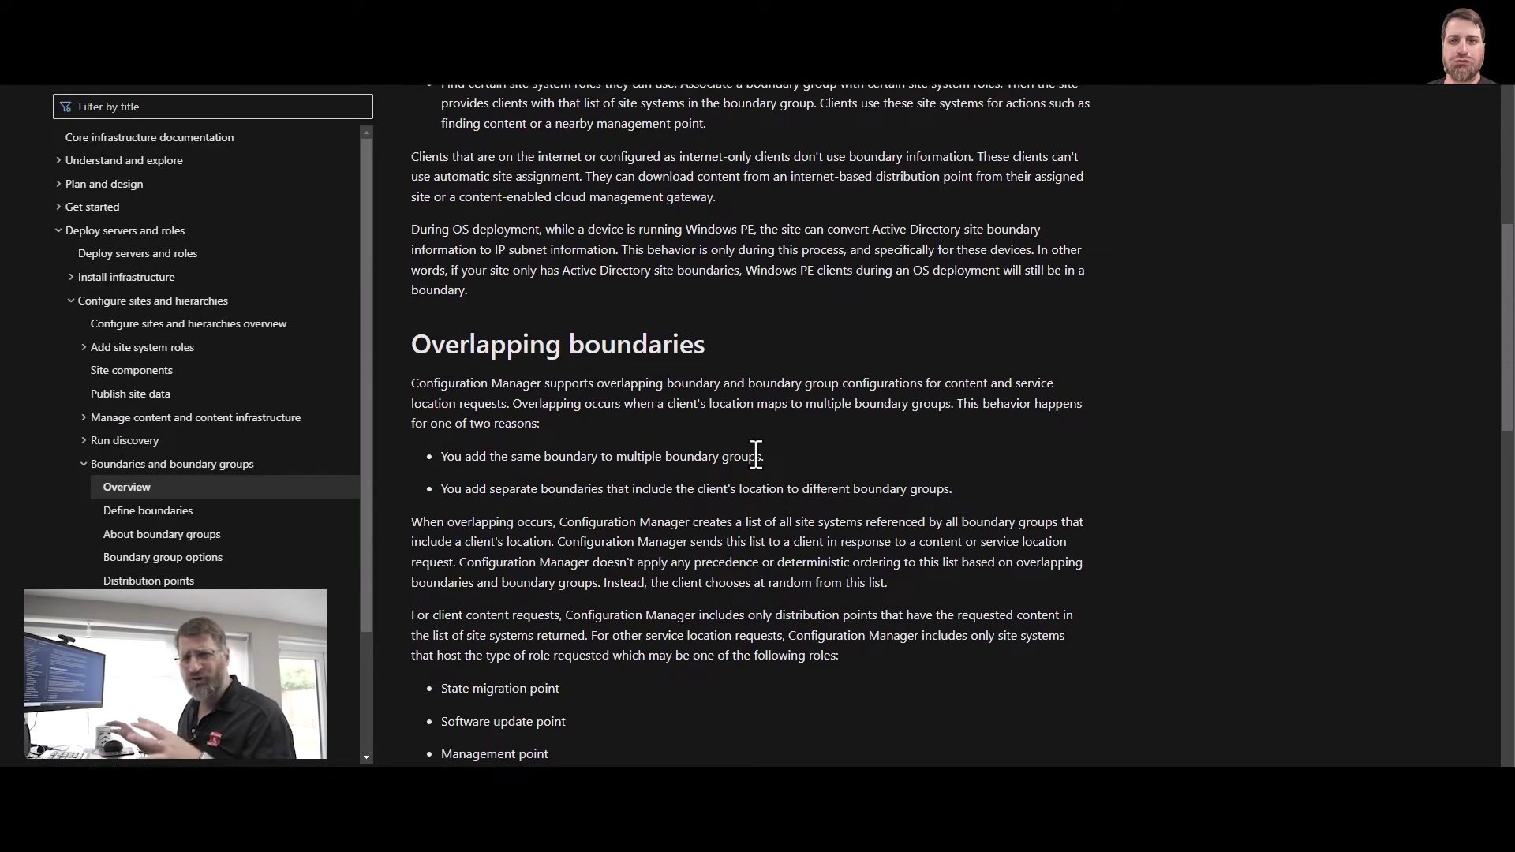
{"action": "scroll", "coordinate": [755, 455], "scroll_direction": "up", "scroll_amount": 7}
{"action": "left_click", "coordinate": [158, 607]}
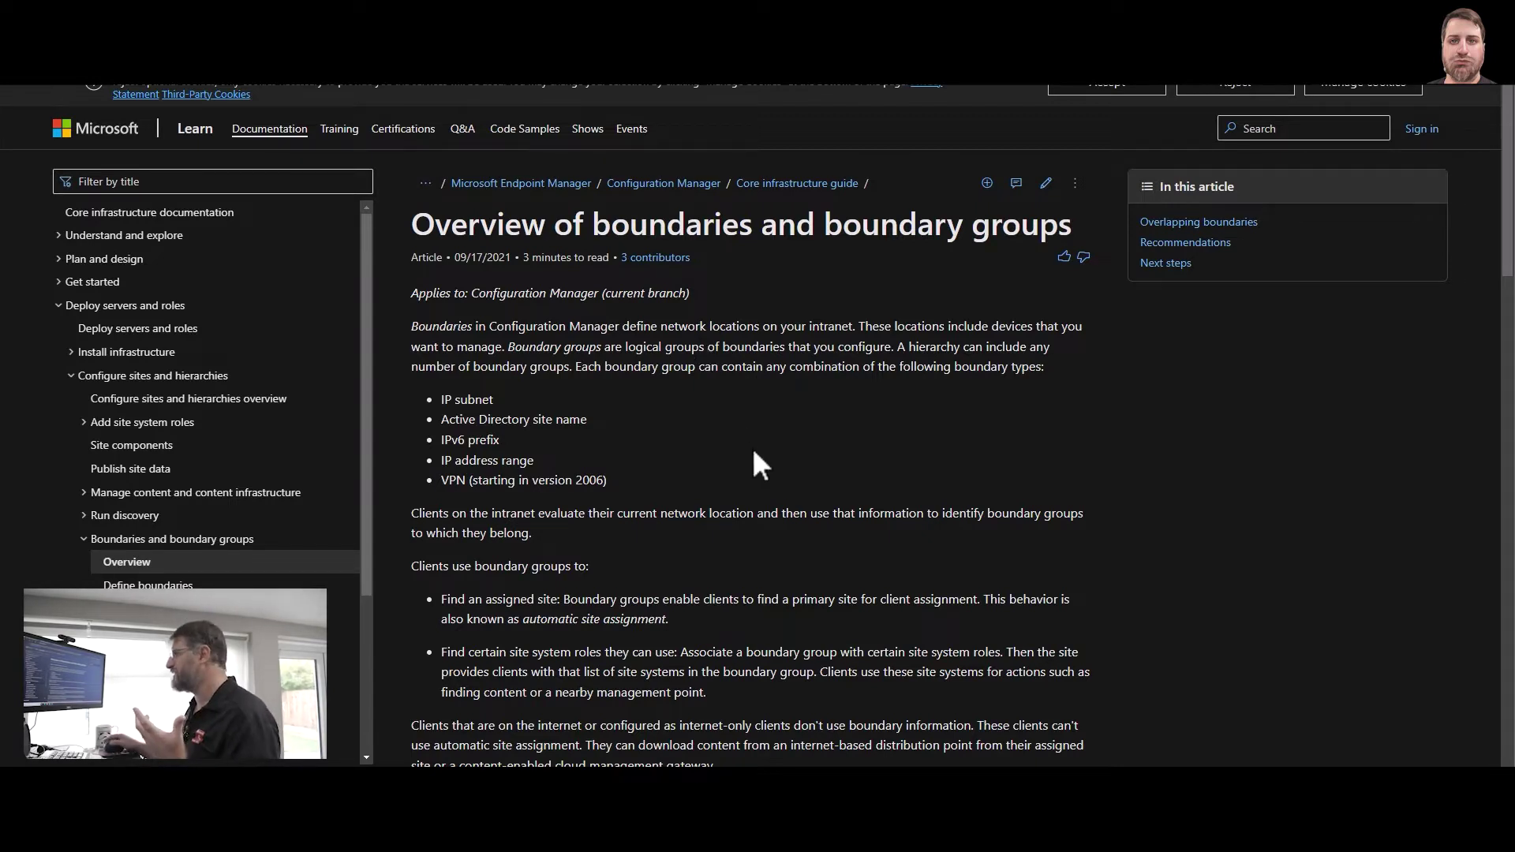
Highlight the VPN boundary type bullet on the Microsoft Learn page
{"action": "left_click_drag", "start_coordinate": [609, 482], "coordinate": [453, 487]}
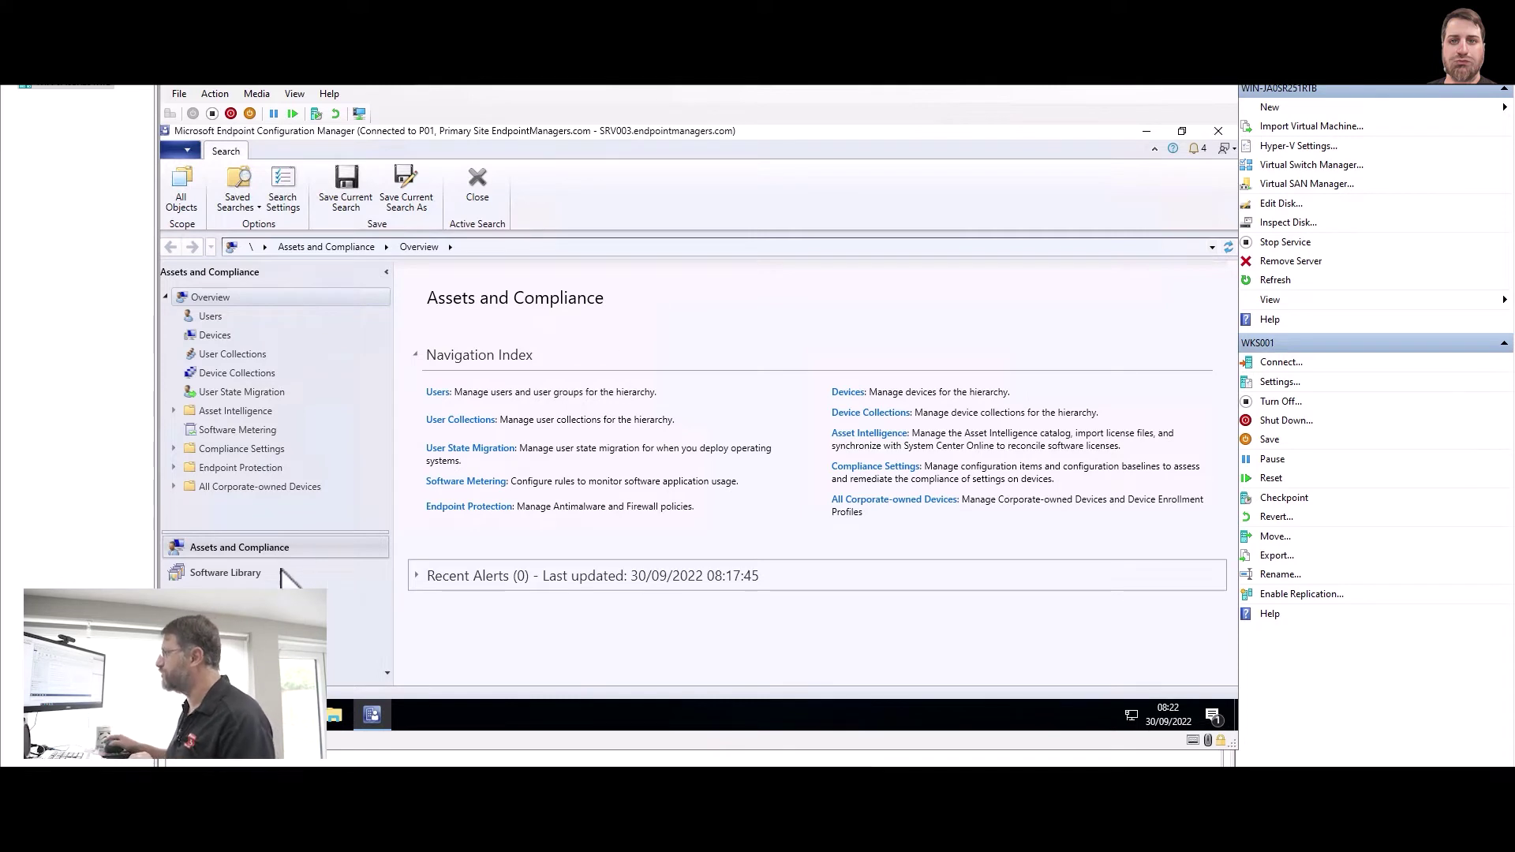
Go to Administration > Hierarchy Configuration > Boundaries, which has no boundaries yet
{"action": "left_click", "coordinate": [237, 623]}
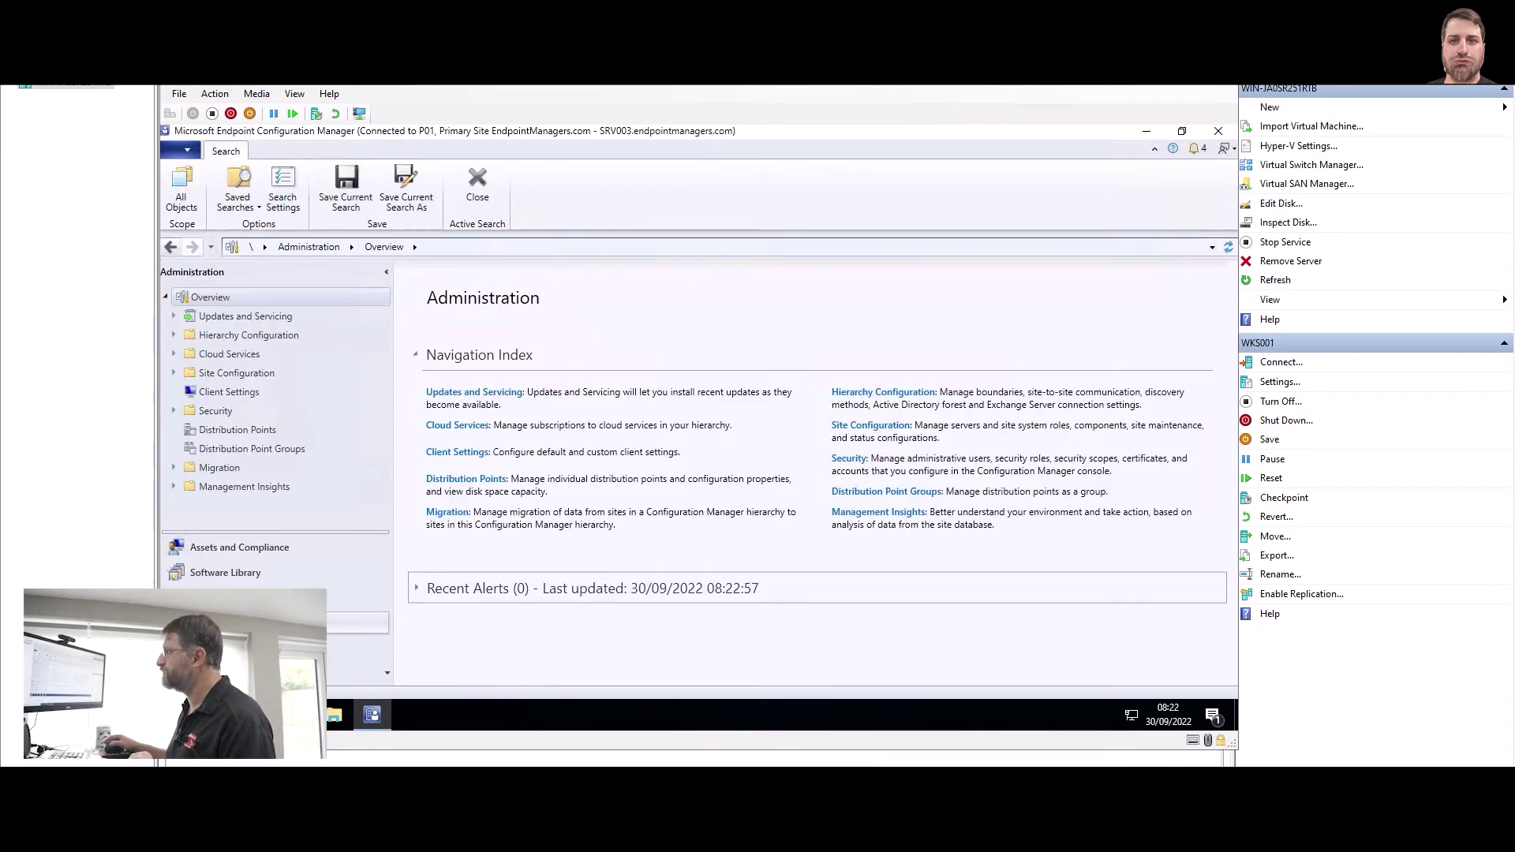
{"action": "left_click", "coordinate": [174, 335]}
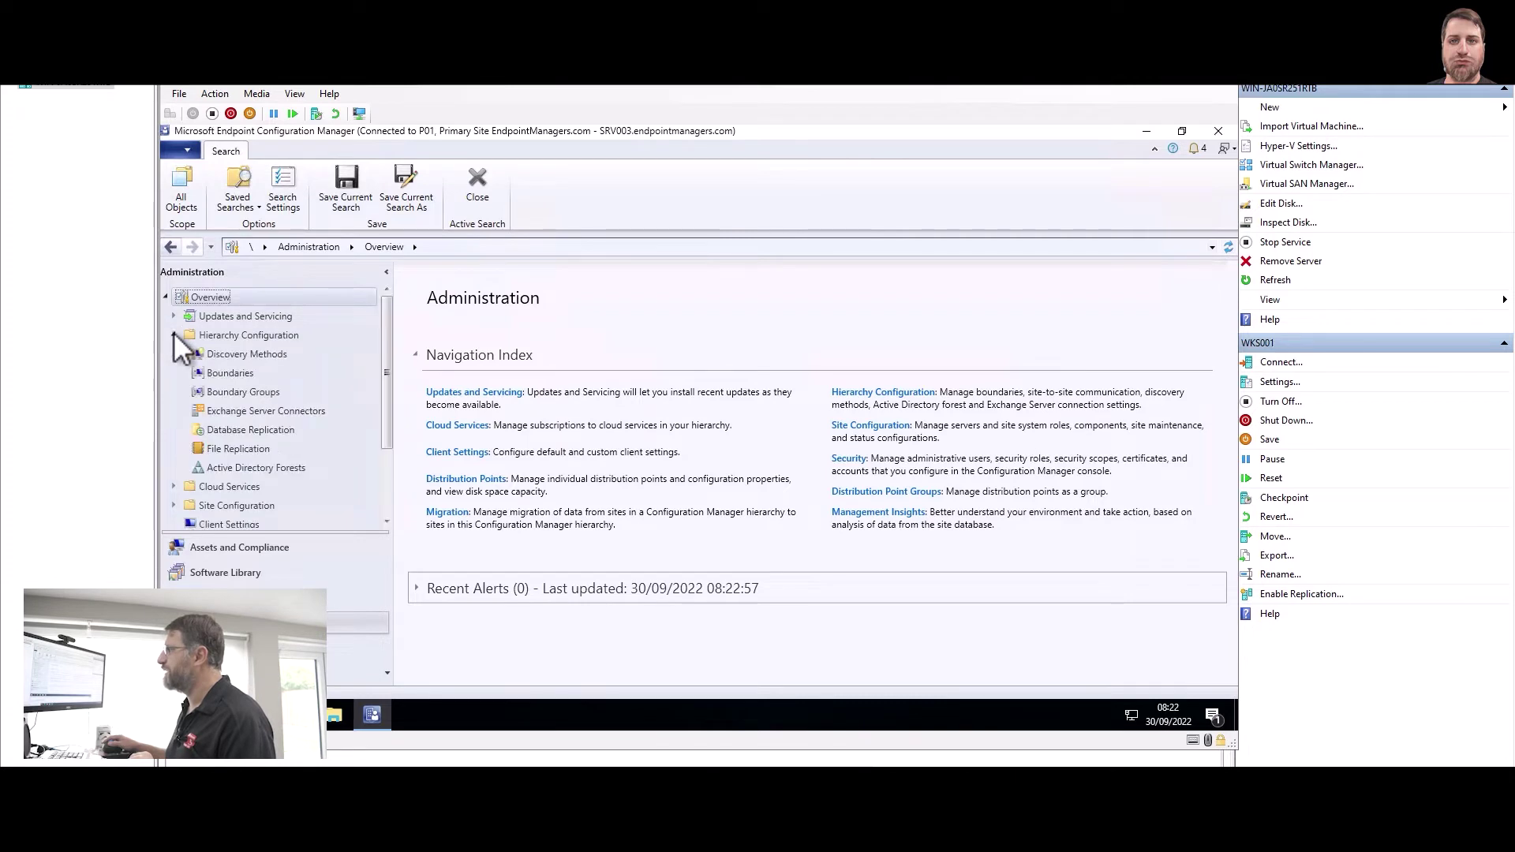
{"action": "left_click", "coordinate": [243, 374]}
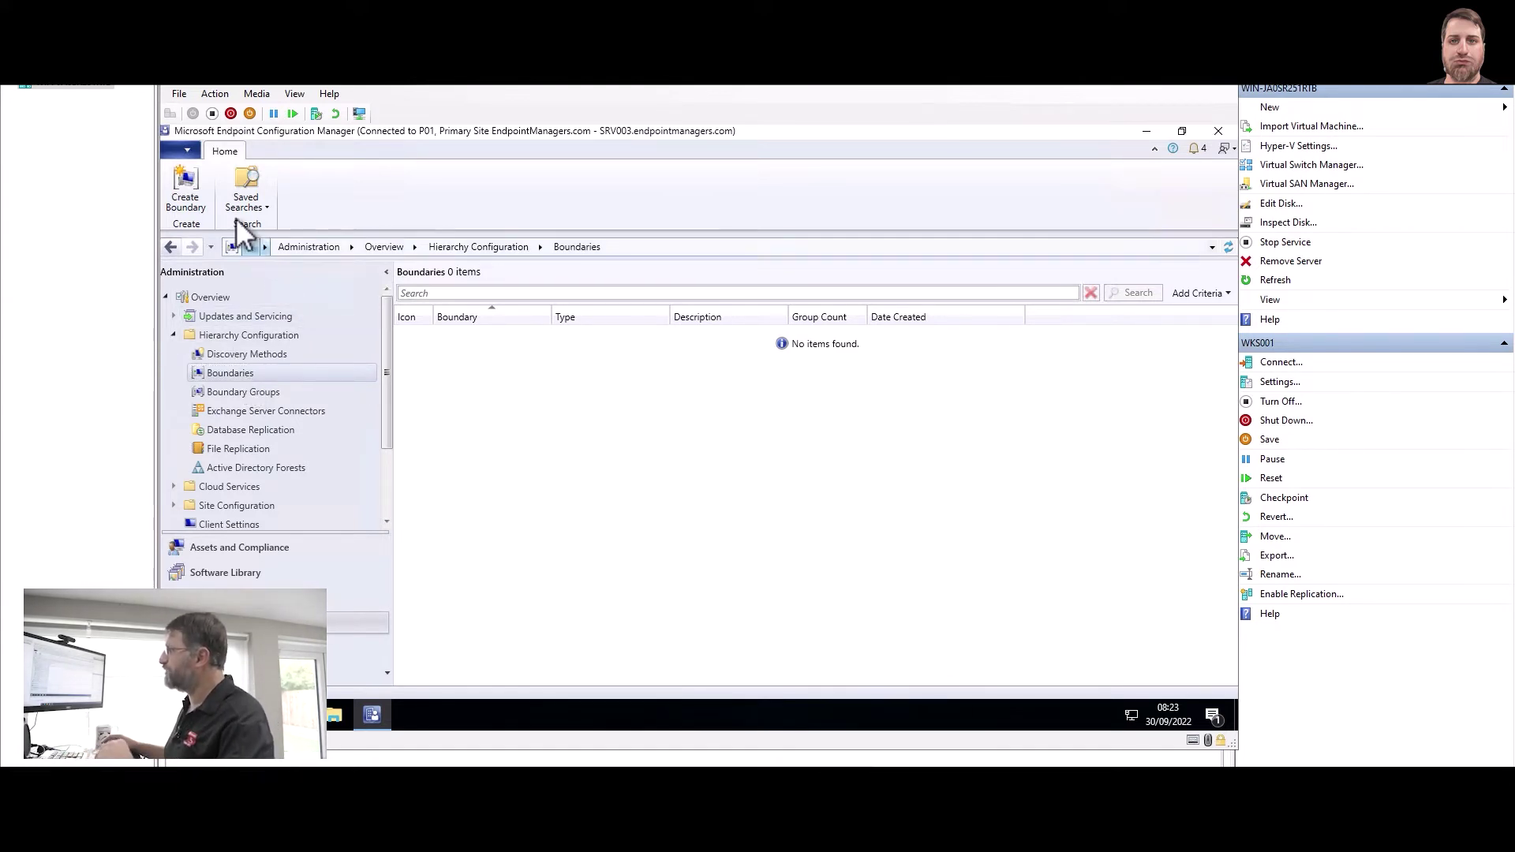
Create the London IP address range boundary, 172.16.254.1 to 172.16.254.254
{"action": "right_click", "coordinate": [517, 386]}
{"action": "left_click", "coordinate": [580, 399]}
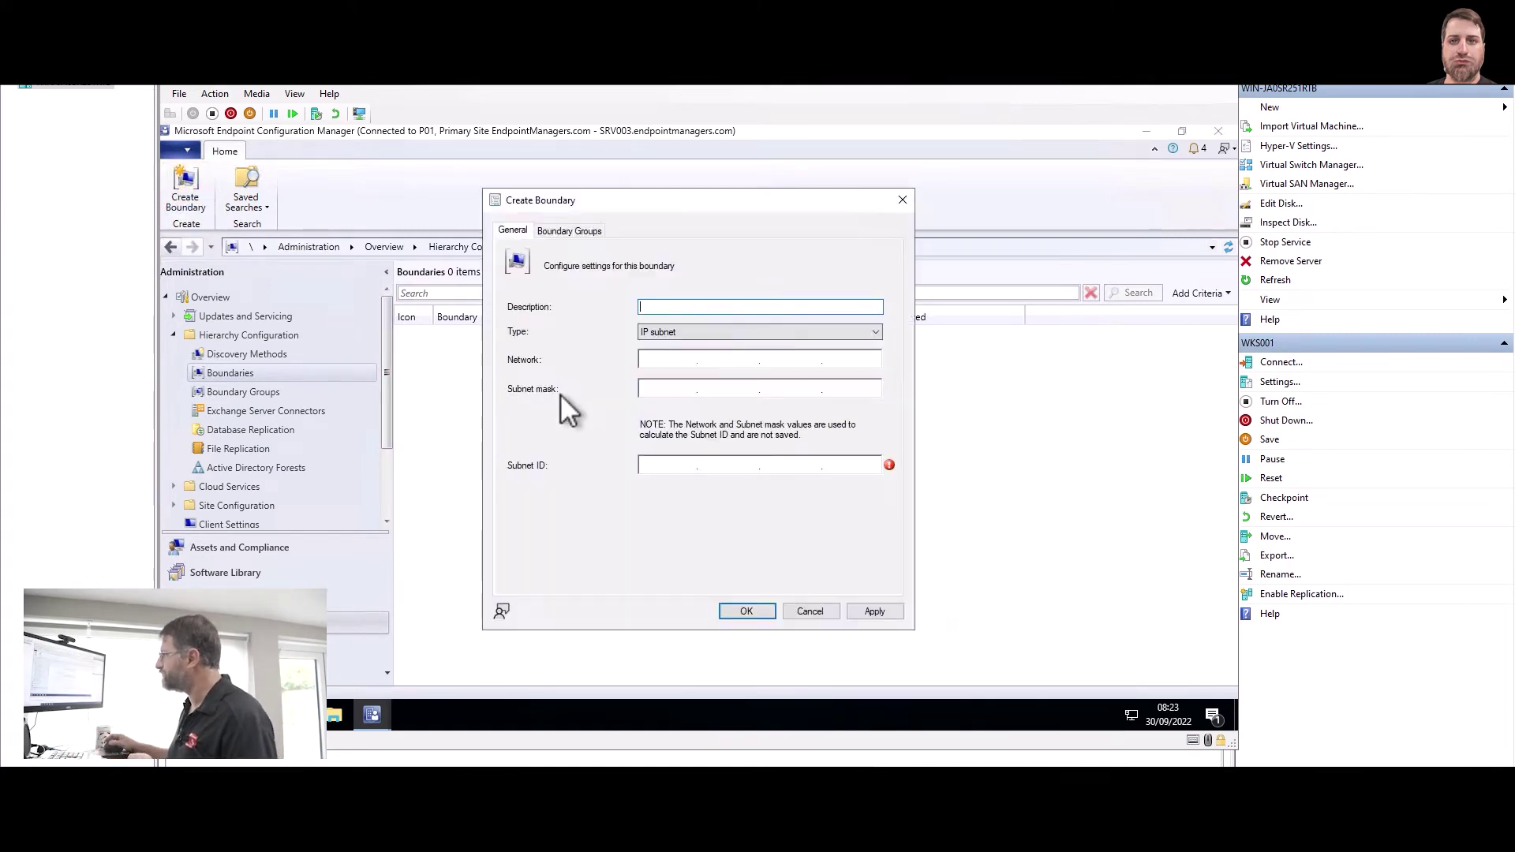
{"action": "type", "text": "London"}
{"action": "left_click", "coordinate": [676, 333]}
{"action": "left_click", "coordinate": [673, 379]}
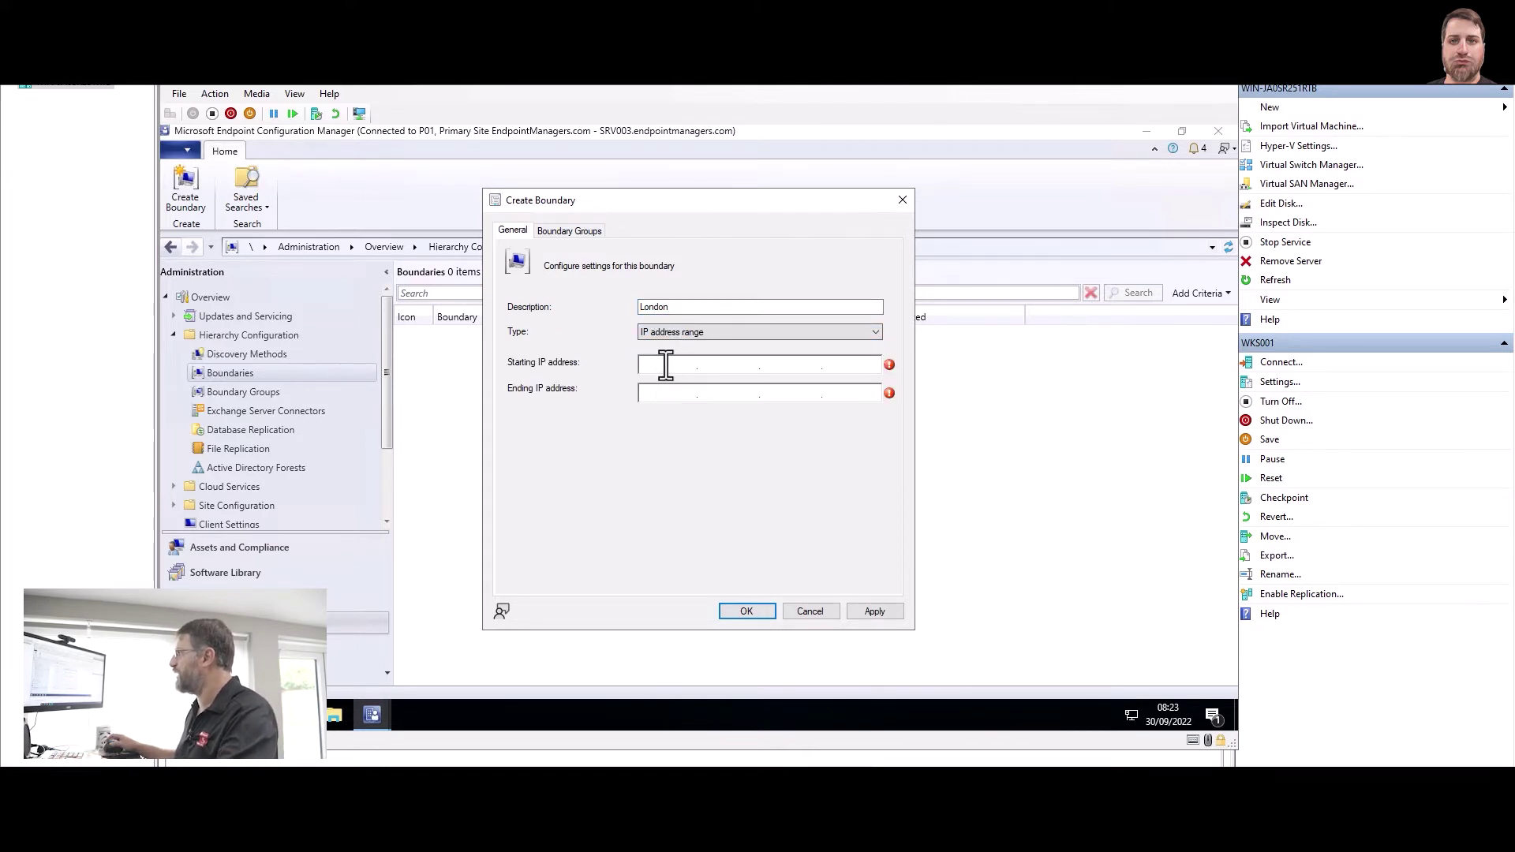
{"action": "left_click", "coordinate": [666, 365]}
{"action": "type", "text": "192.16.254."}
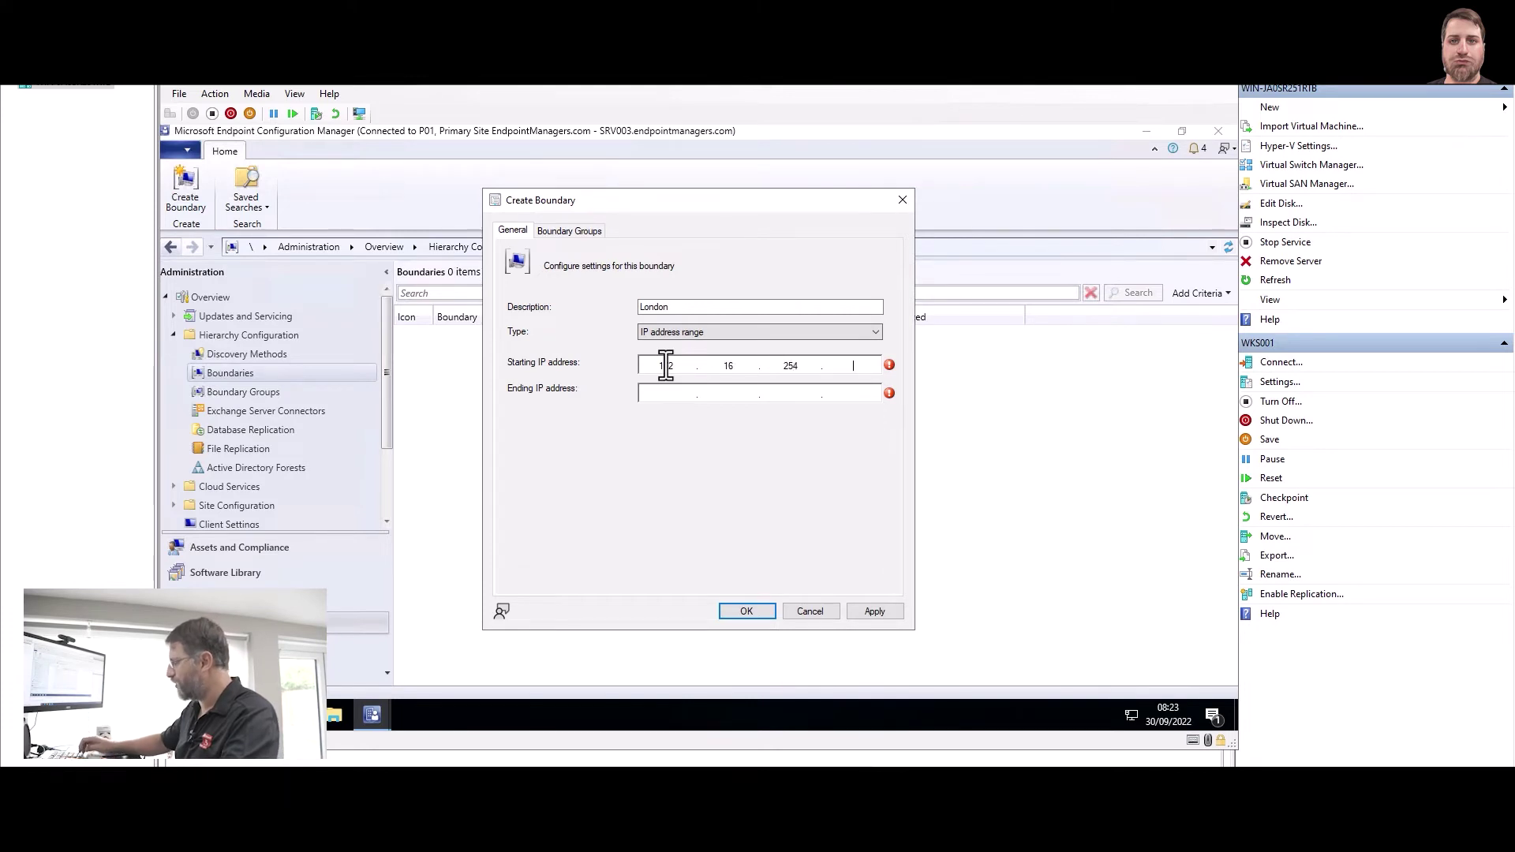
{"action": "type", "text": "1"}
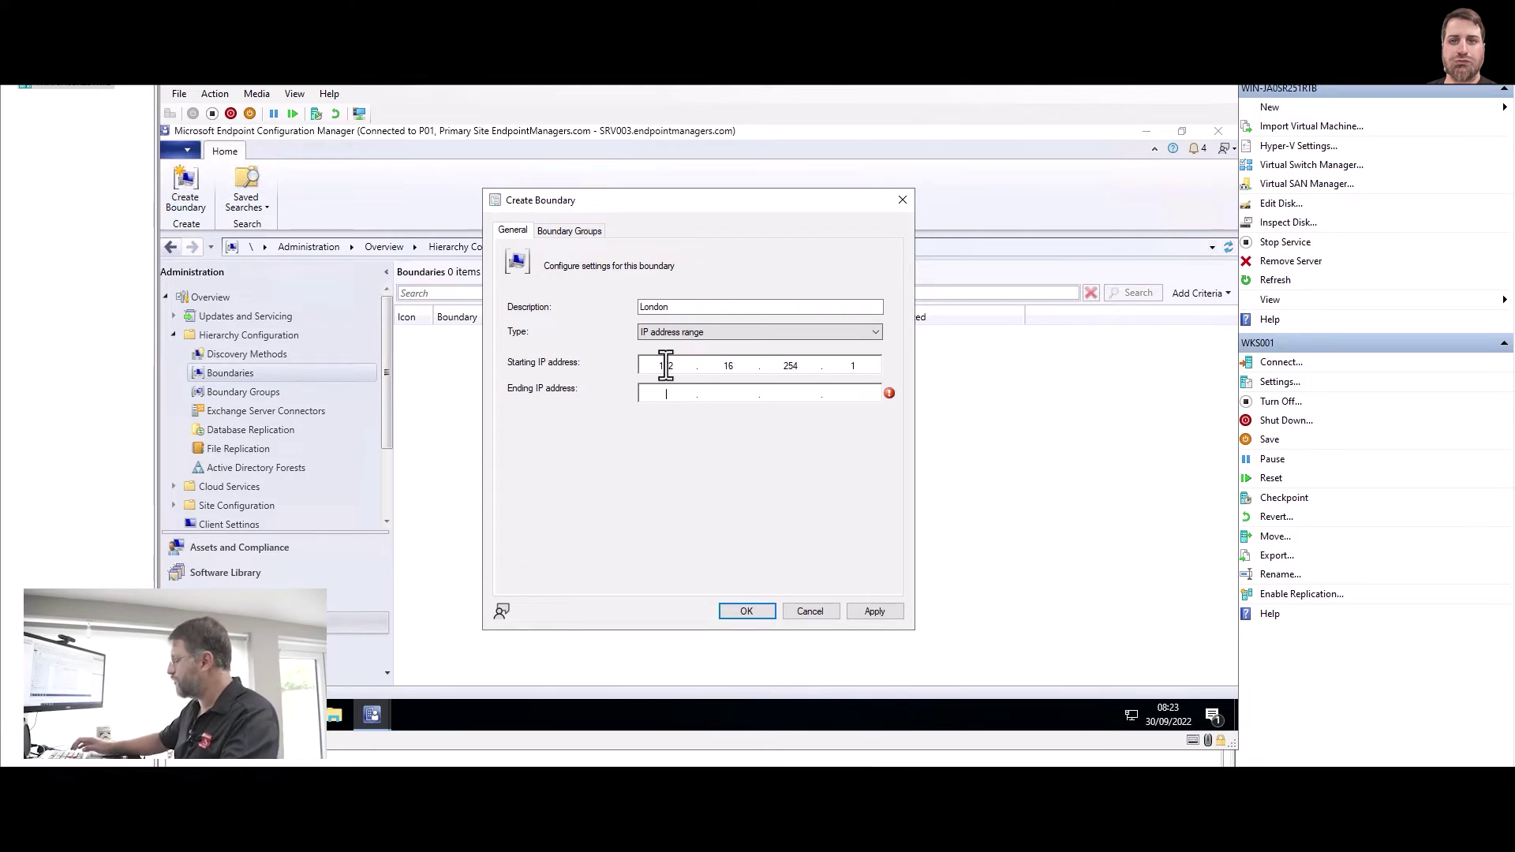
{"action": "type", "text": "172.16.254."}
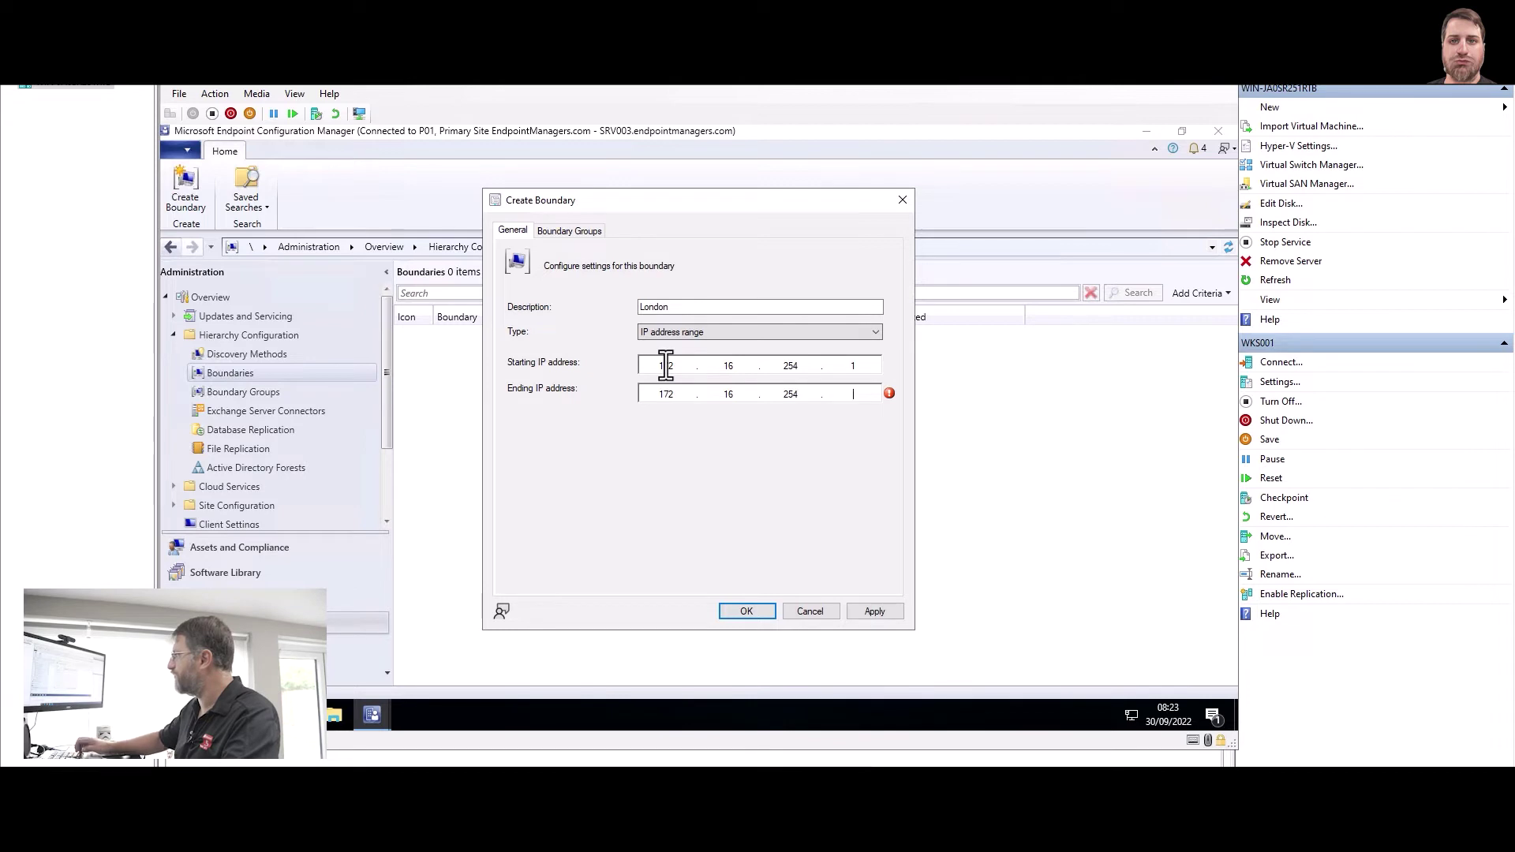
{"action": "type", "text": "254"}
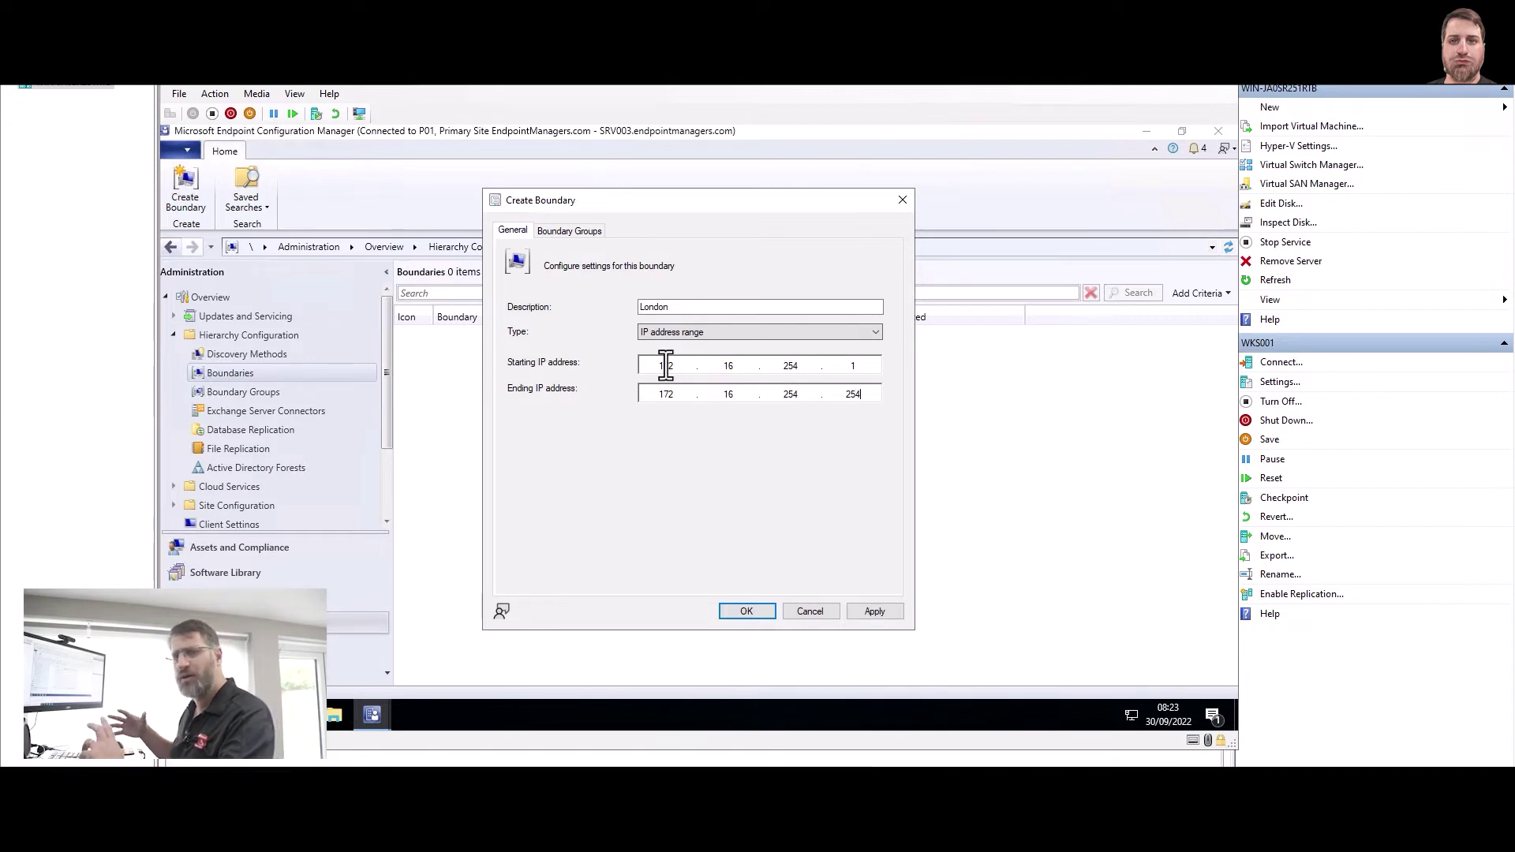
{"action": "left_click", "coordinate": [750, 612]}
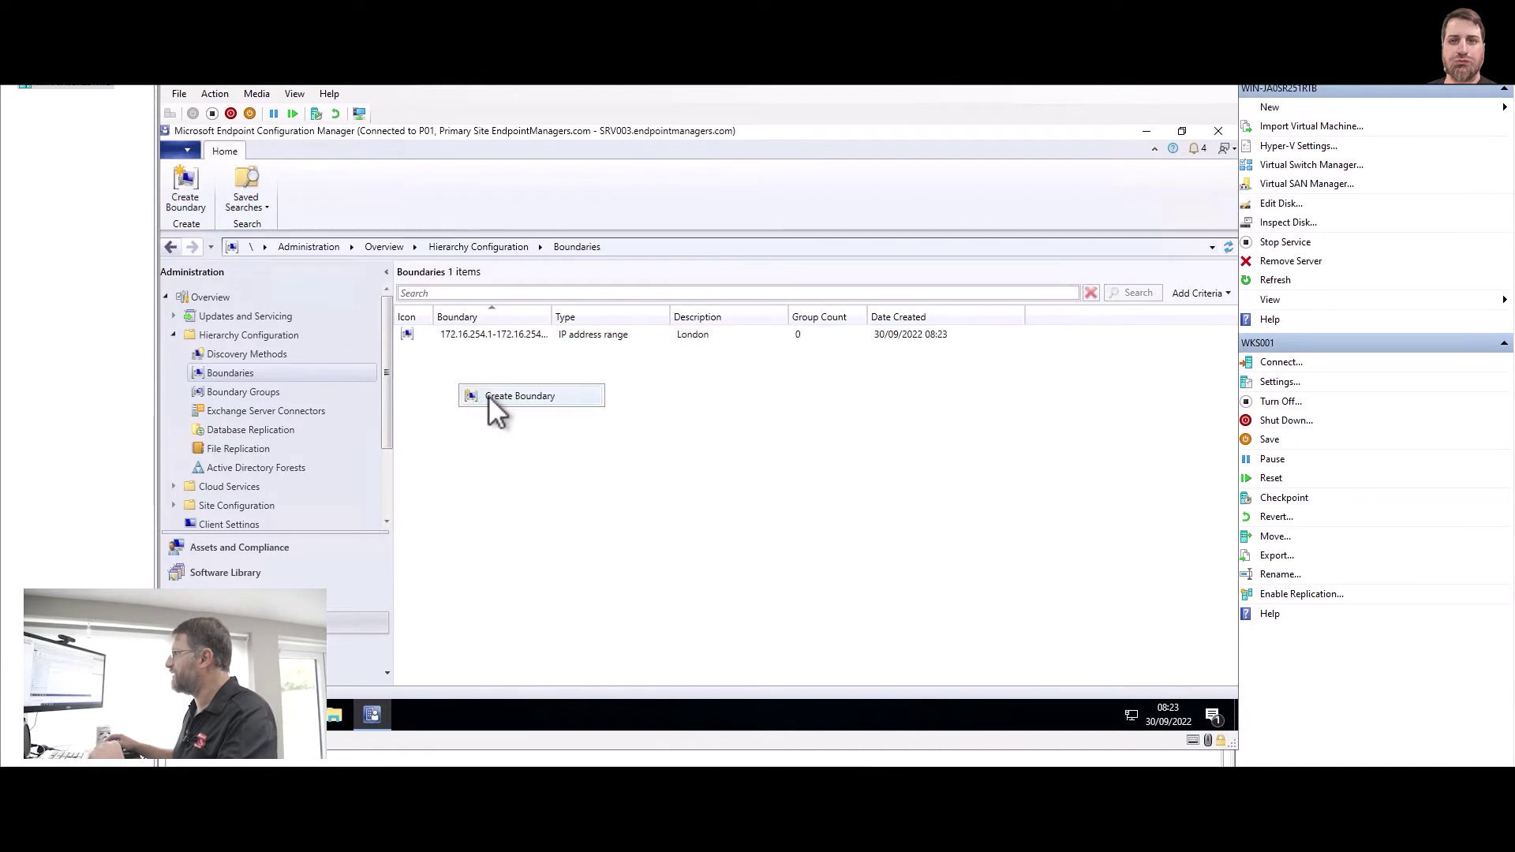
Create the Ams IP address range boundary, 192.168.0.1 to 192.168.0.254
{"action": "left_click", "coordinate": [487, 395]}
{"action": "type", "text": "Ams"}
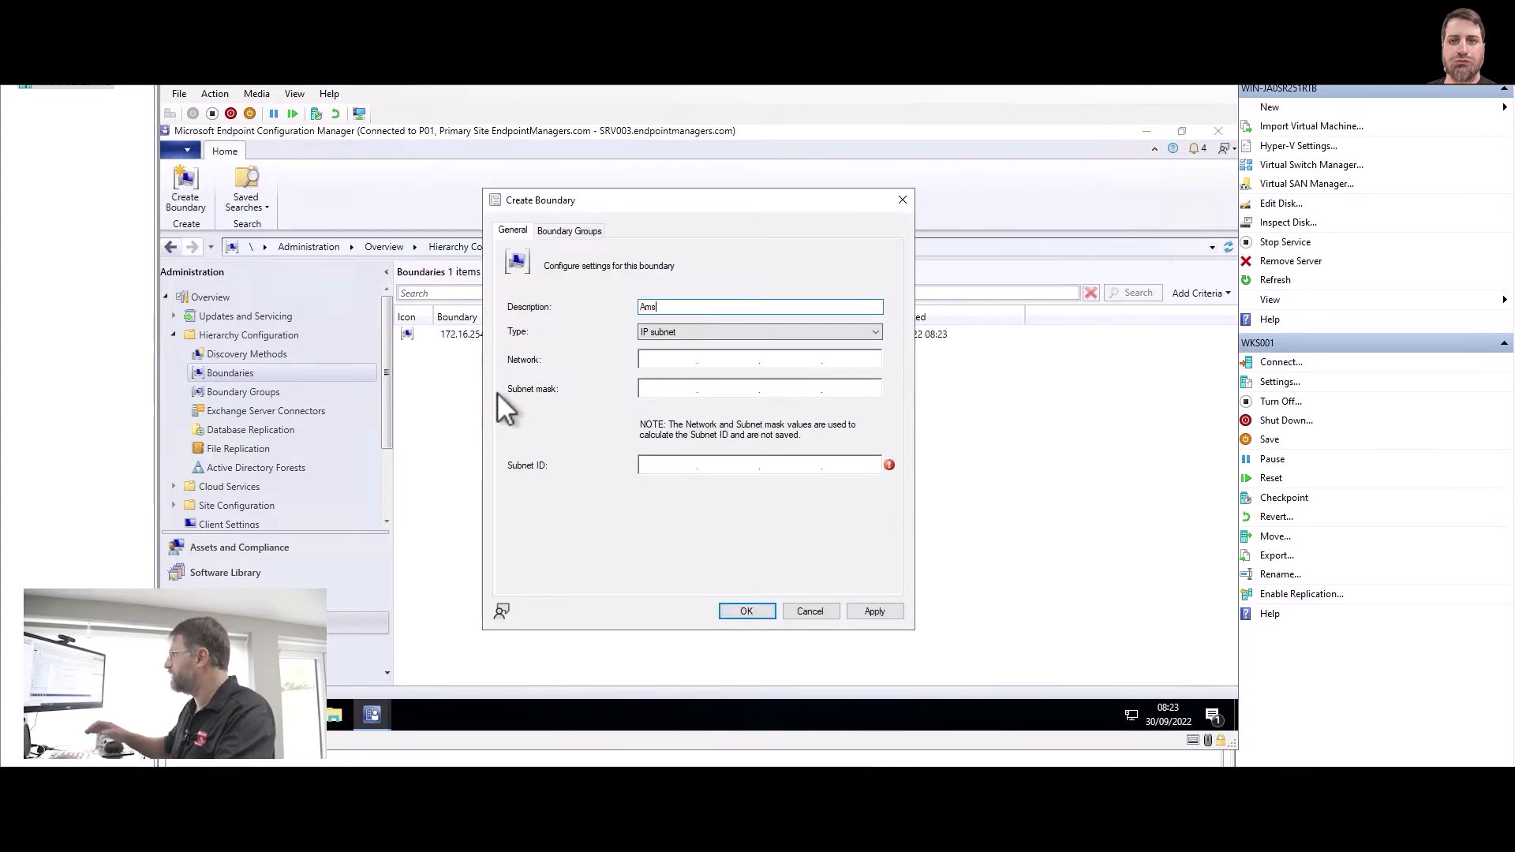
{"action": "left_click", "coordinate": [674, 331]}
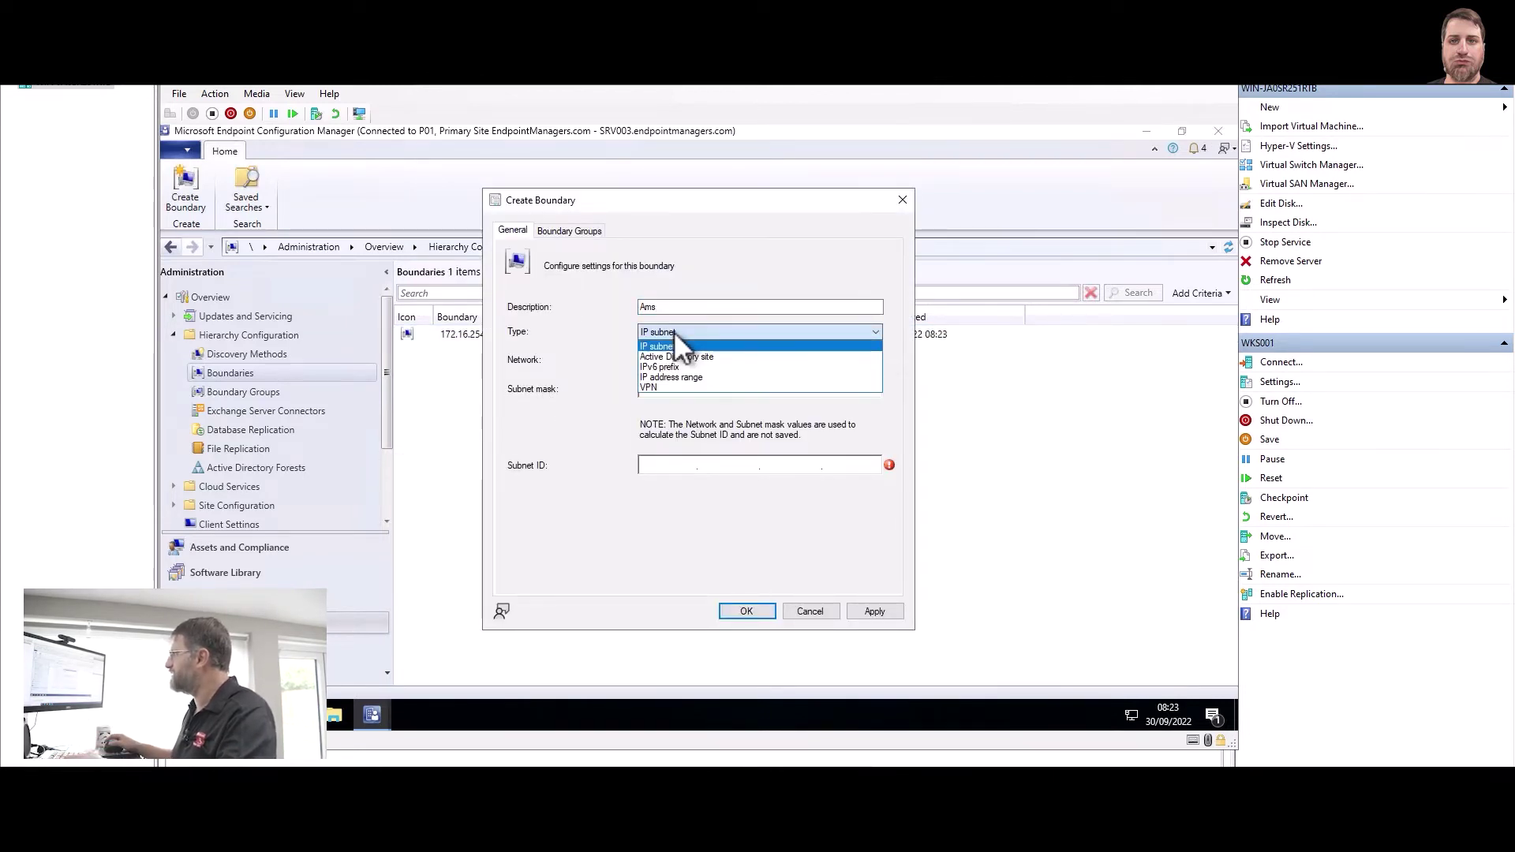
{"action": "left_click", "coordinate": [660, 376]}
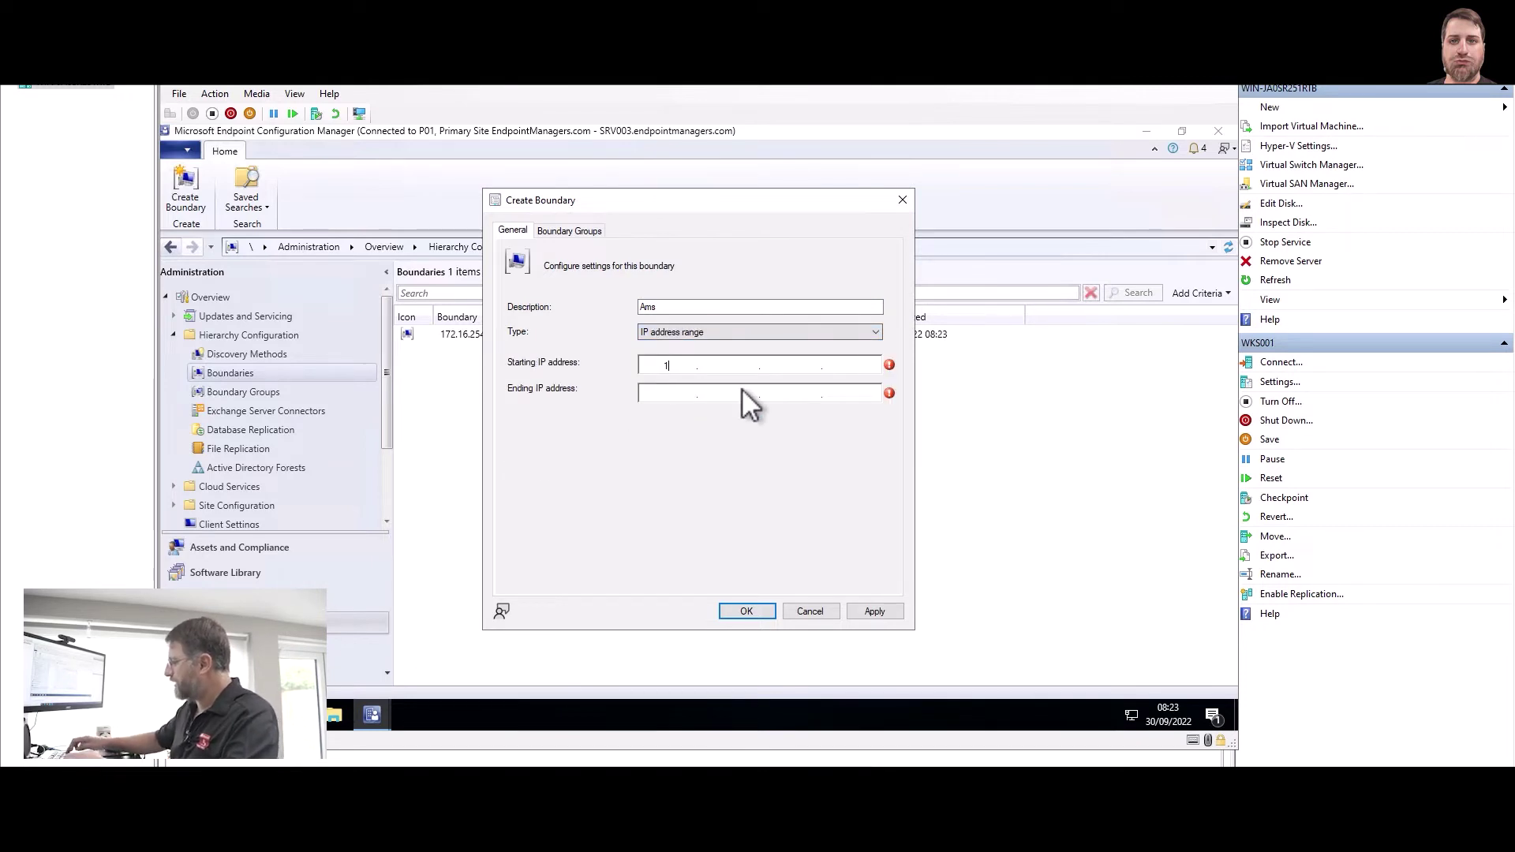
{"action": "type", "text": "192.168.0.1"}
{"action": "key", "text": "Tab"}
{"action": "type", "text": "192.168.0.254"}
{"action": "key", "text": "Return"}
Create the 'NY 10.0' IP address range boundary, 10.0.0.1 to 10.3.254.254
{"action": "right_click", "coordinate": [478, 386]}
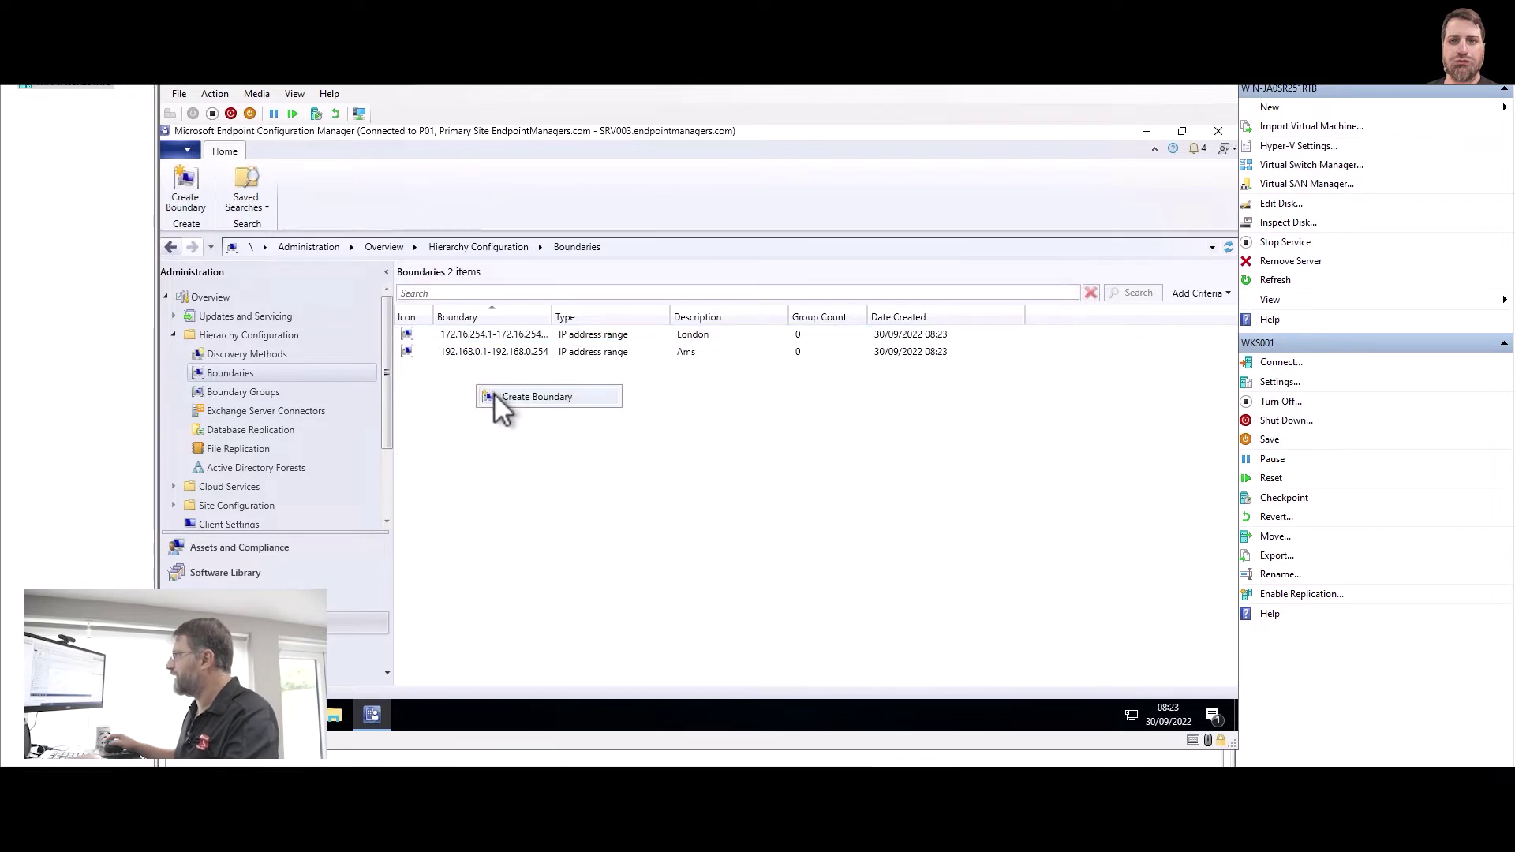
{"action": "left_click", "coordinate": [497, 396]}
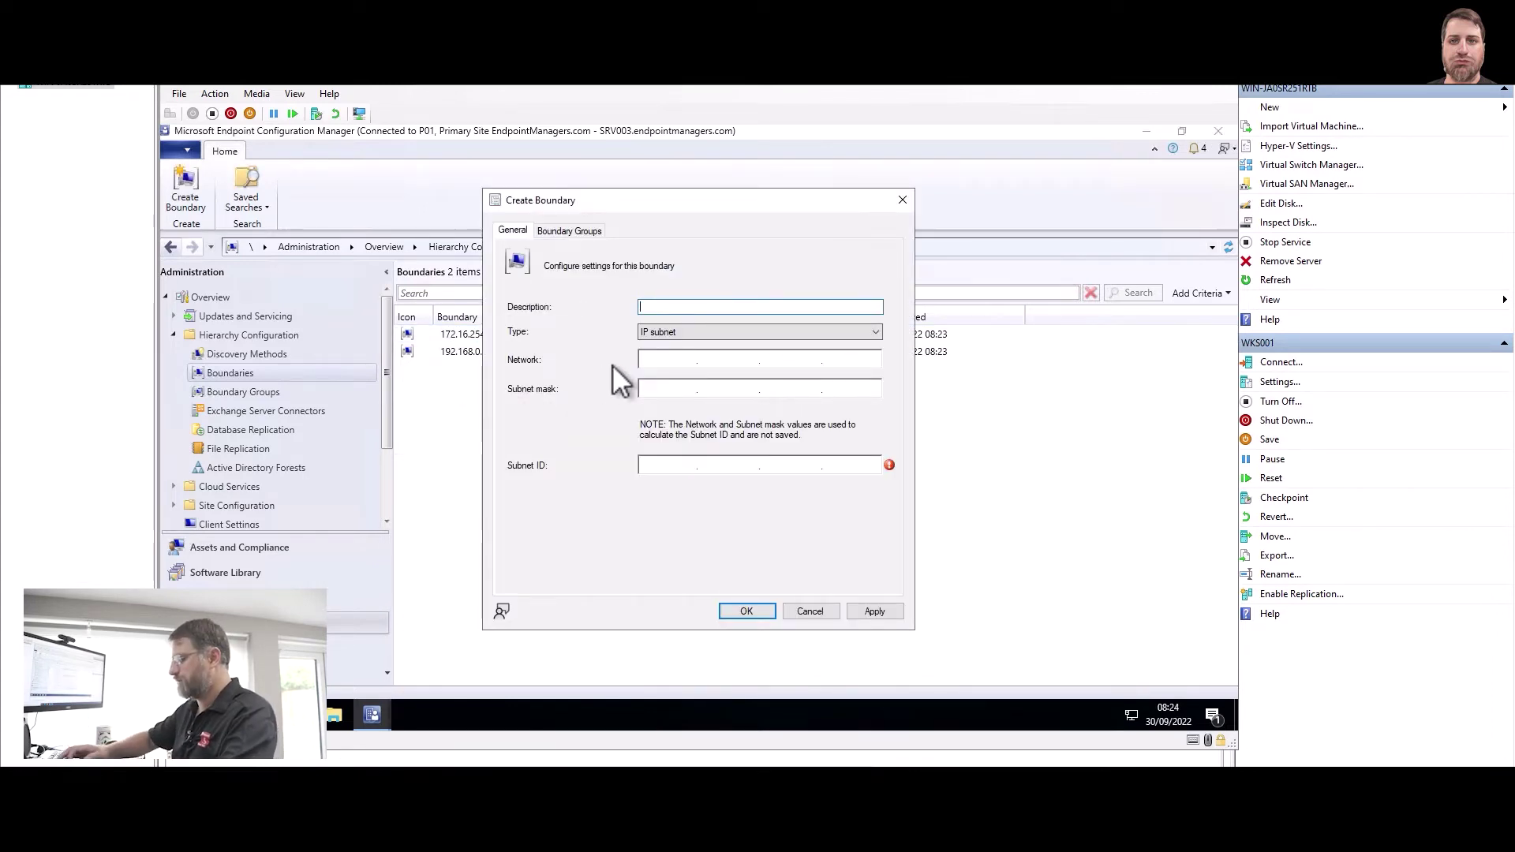
{"action": "type", "text": "NY 1"}
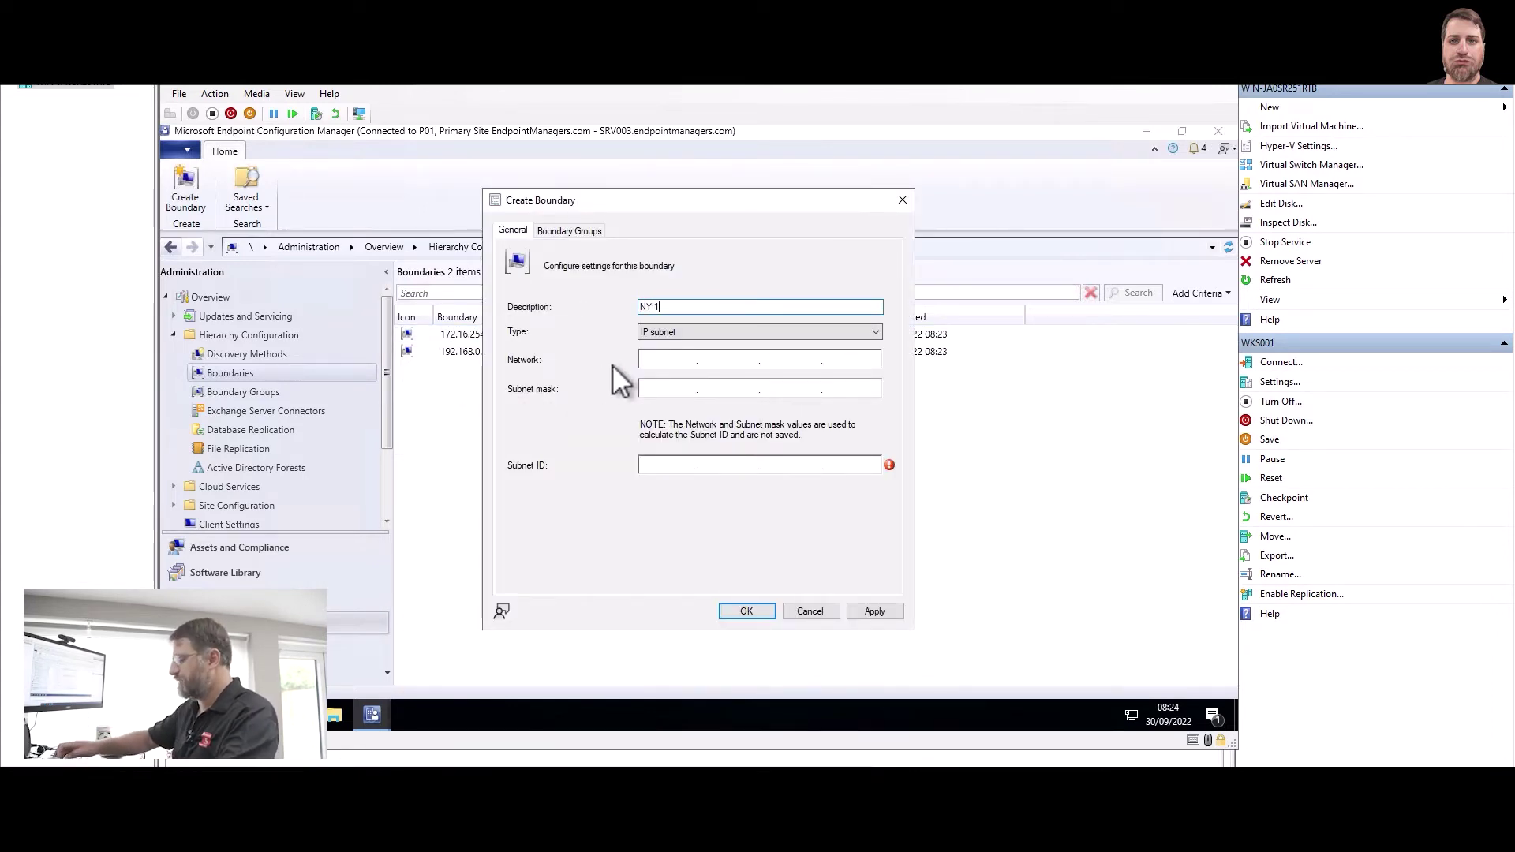
{"action": "type", "text": "0.0"}
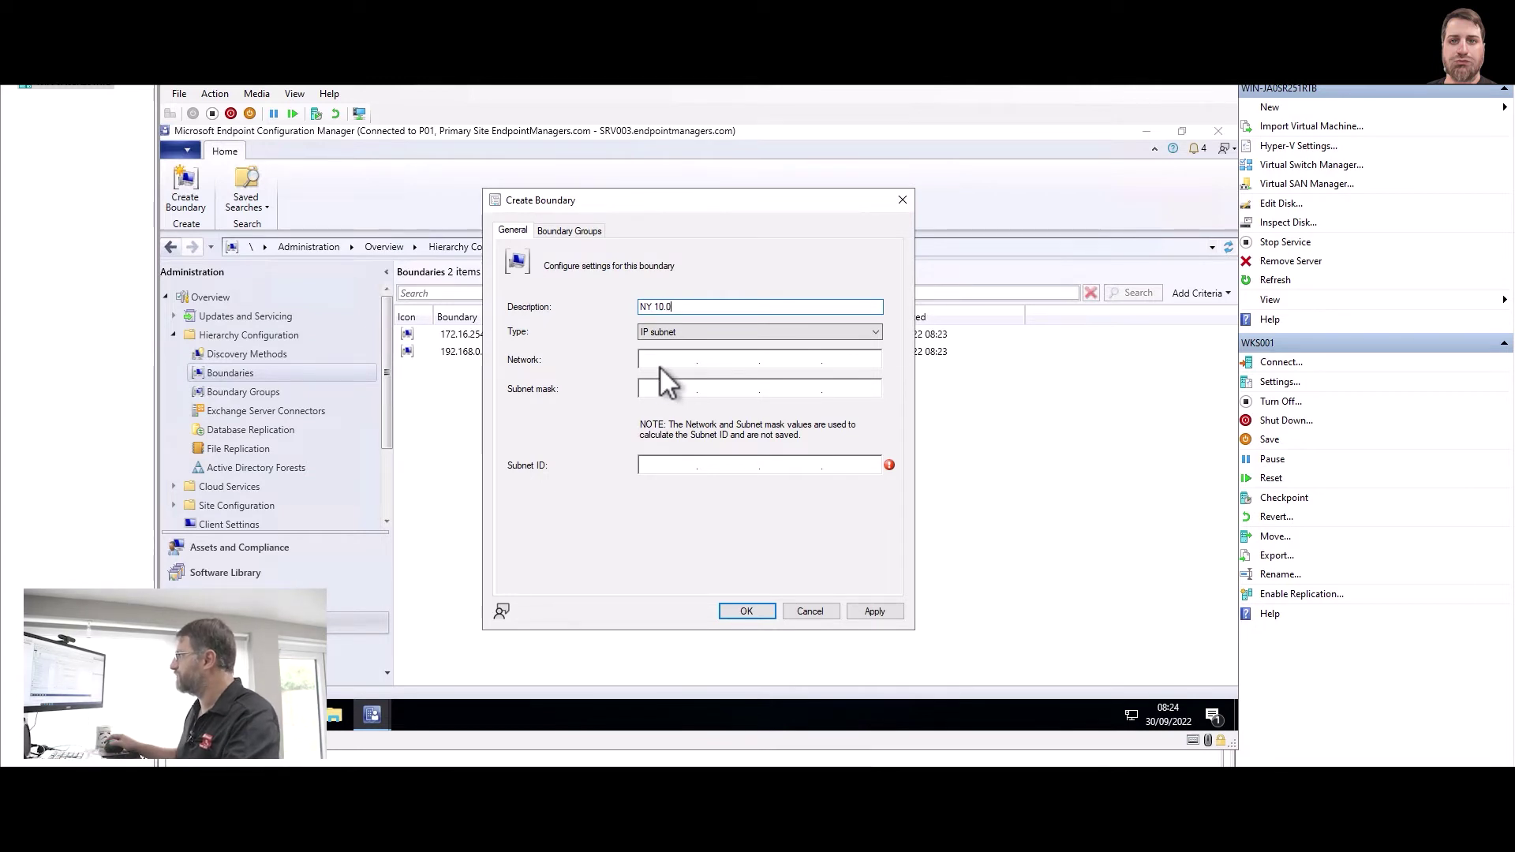
{"action": "left_click", "coordinate": [664, 331]}
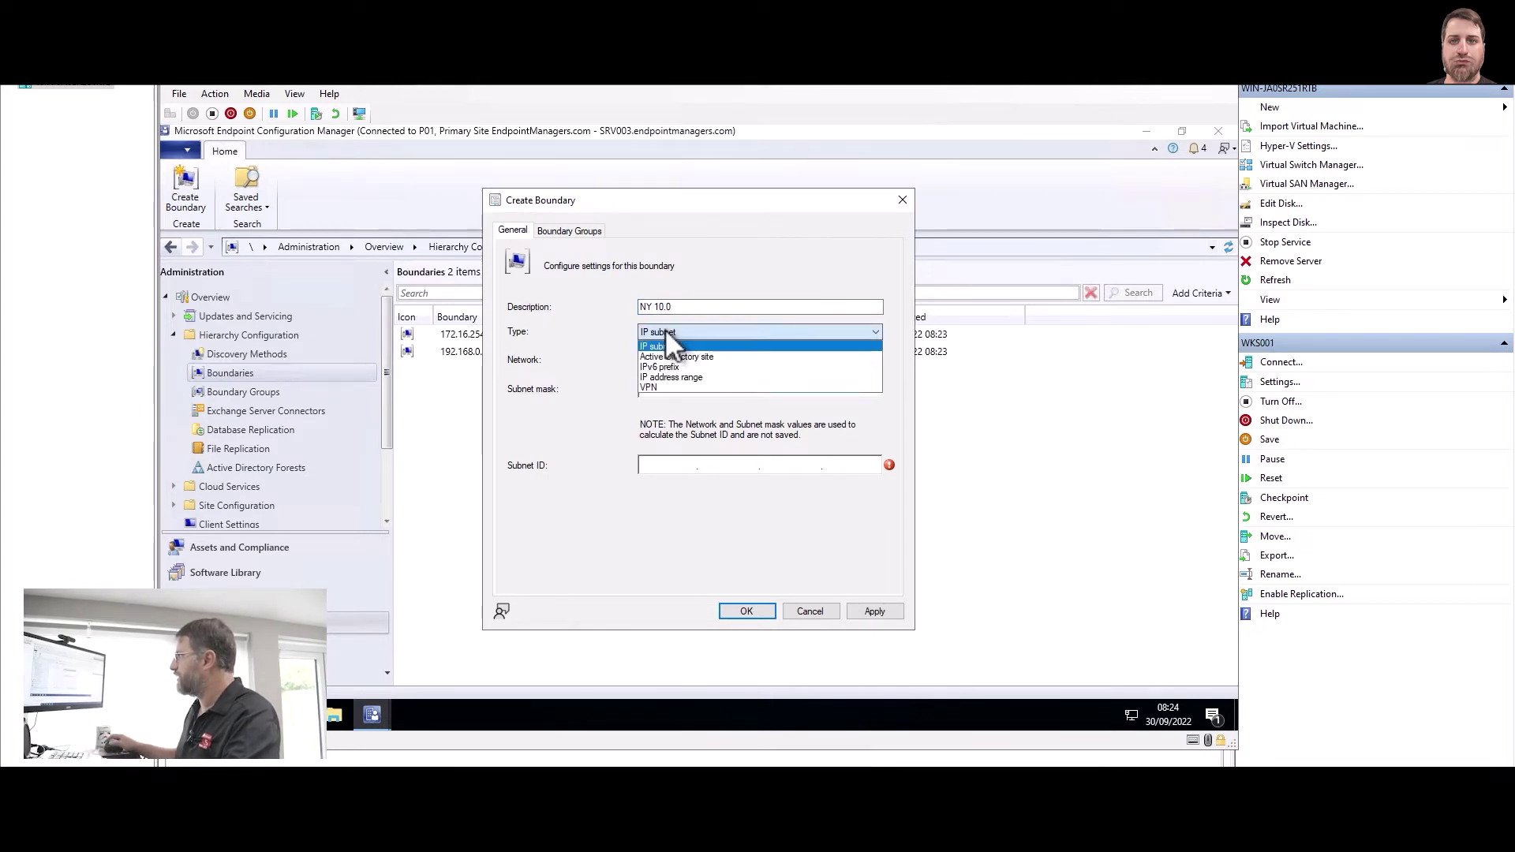
{"action": "left_click", "coordinate": [660, 378]}
{"action": "type", "text": "10.0.0.1"}
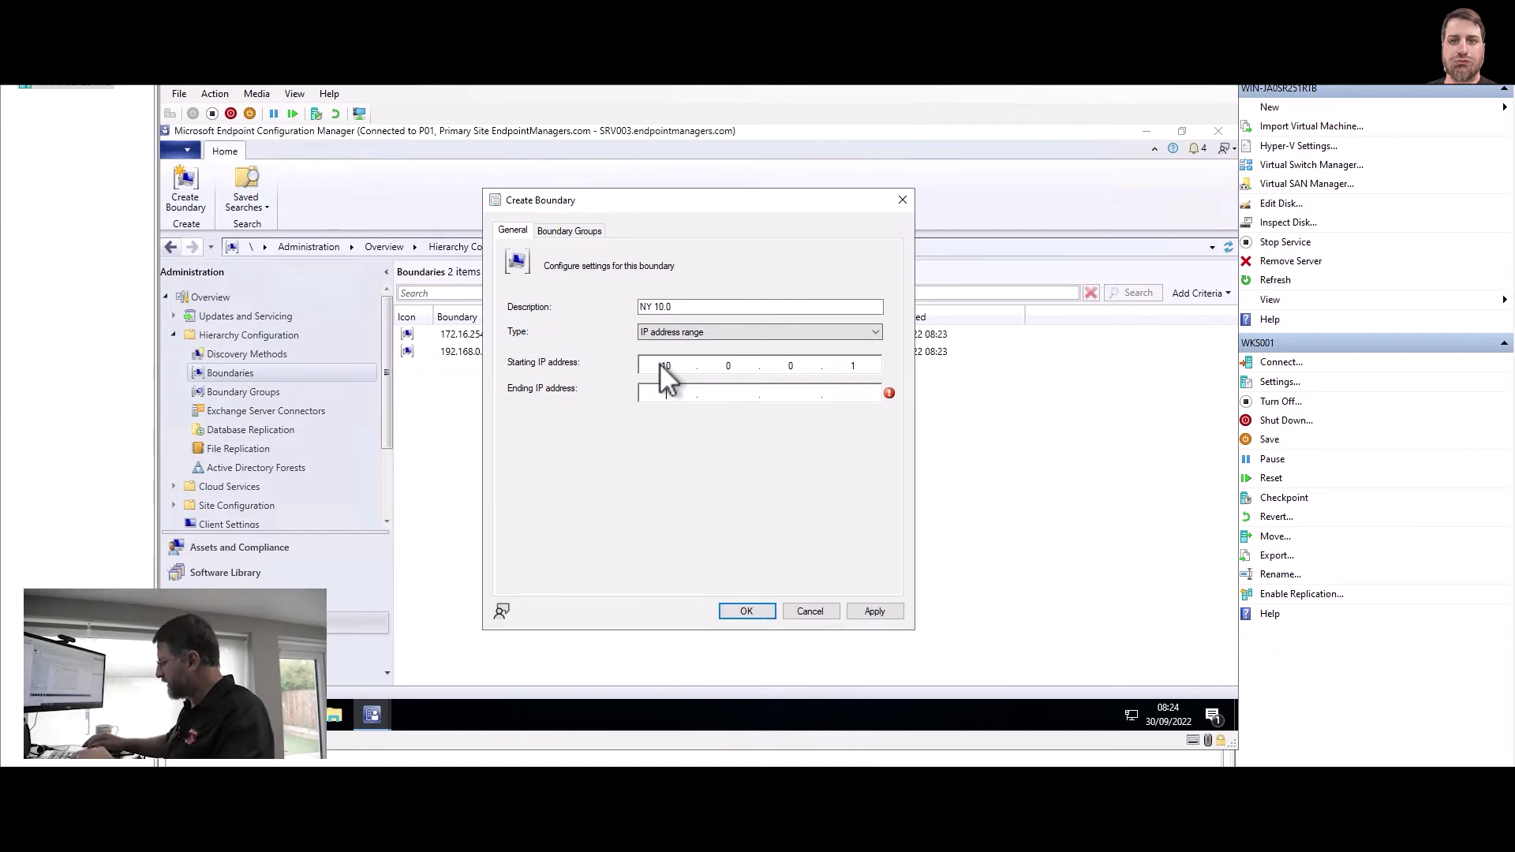
{"action": "type", "text": "10"}
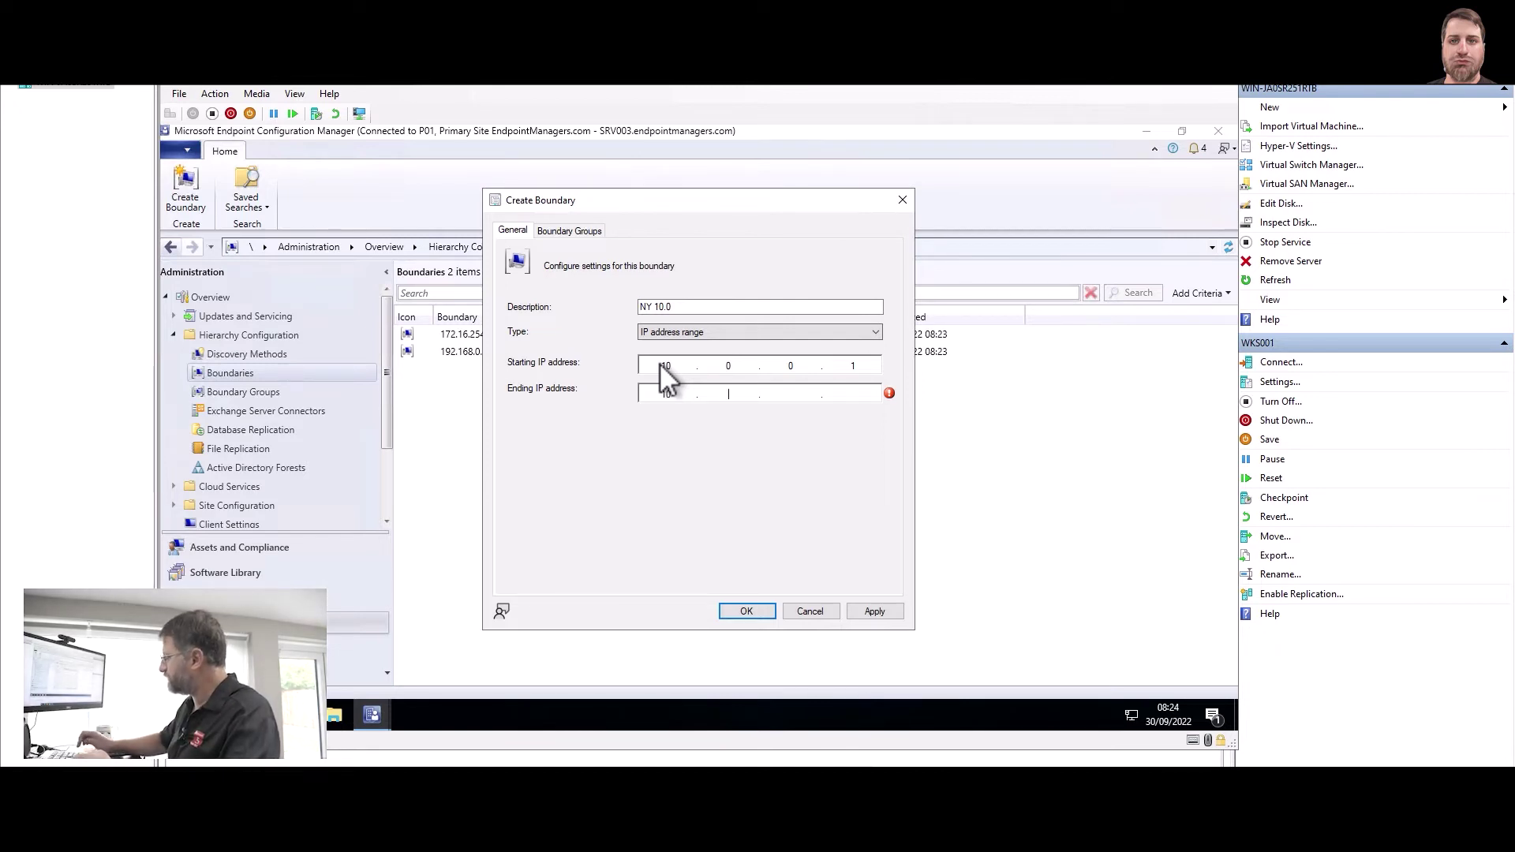
{"action": "type", "text": ".3.254.254"}
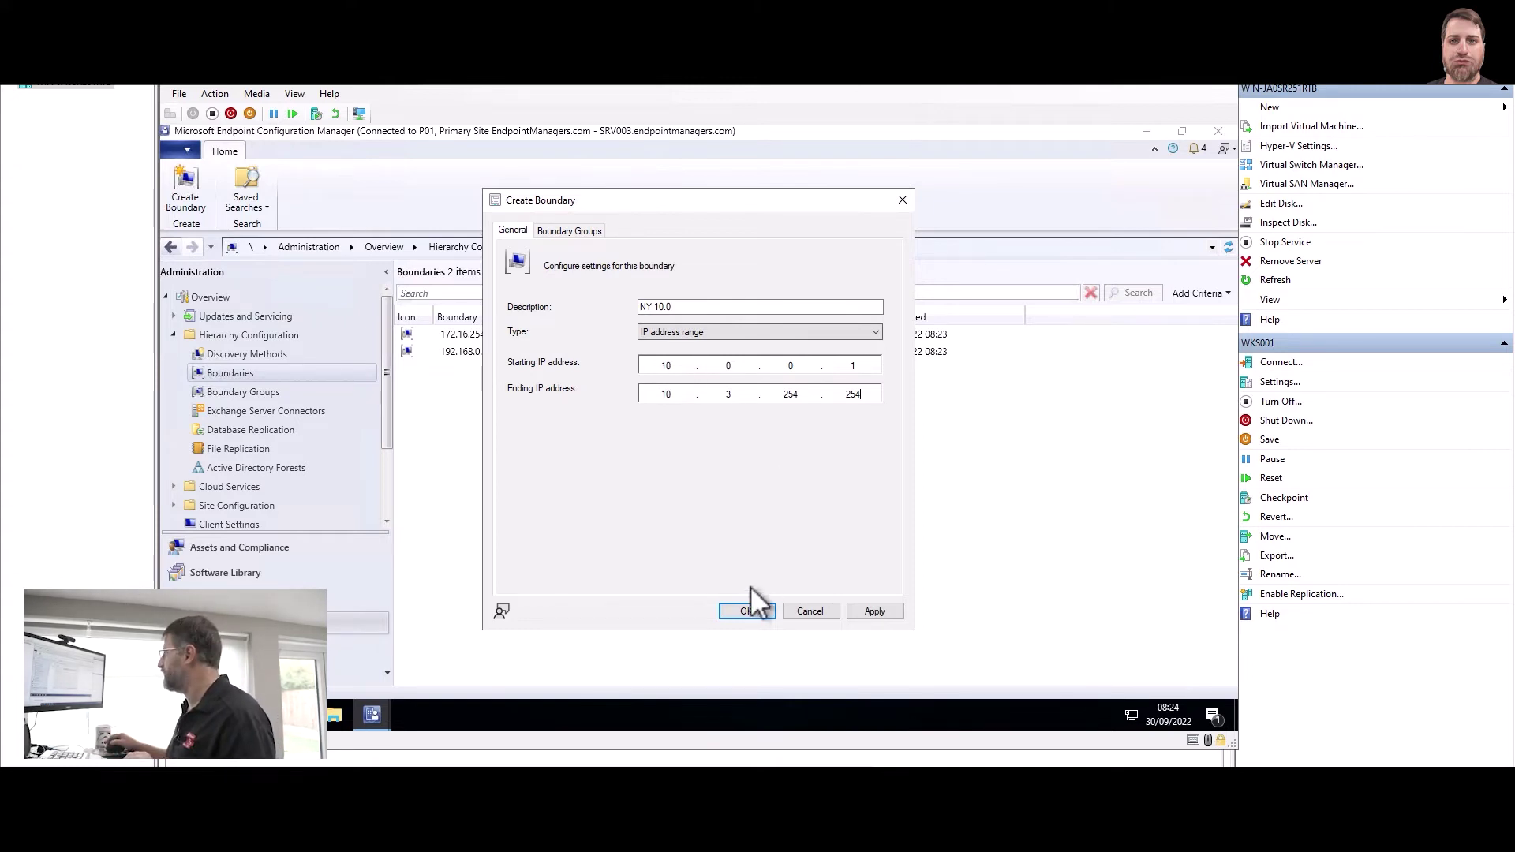
{"action": "left_click", "coordinate": [747, 612]}
{"action": "right_click", "coordinate": [453, 391]}
Create the 'NY 10.10' IP range boundary (10.10.0.1–10.20.254.254), then show Boundary Groups
{"action": "left_click", "coordinate": [470, 404]}
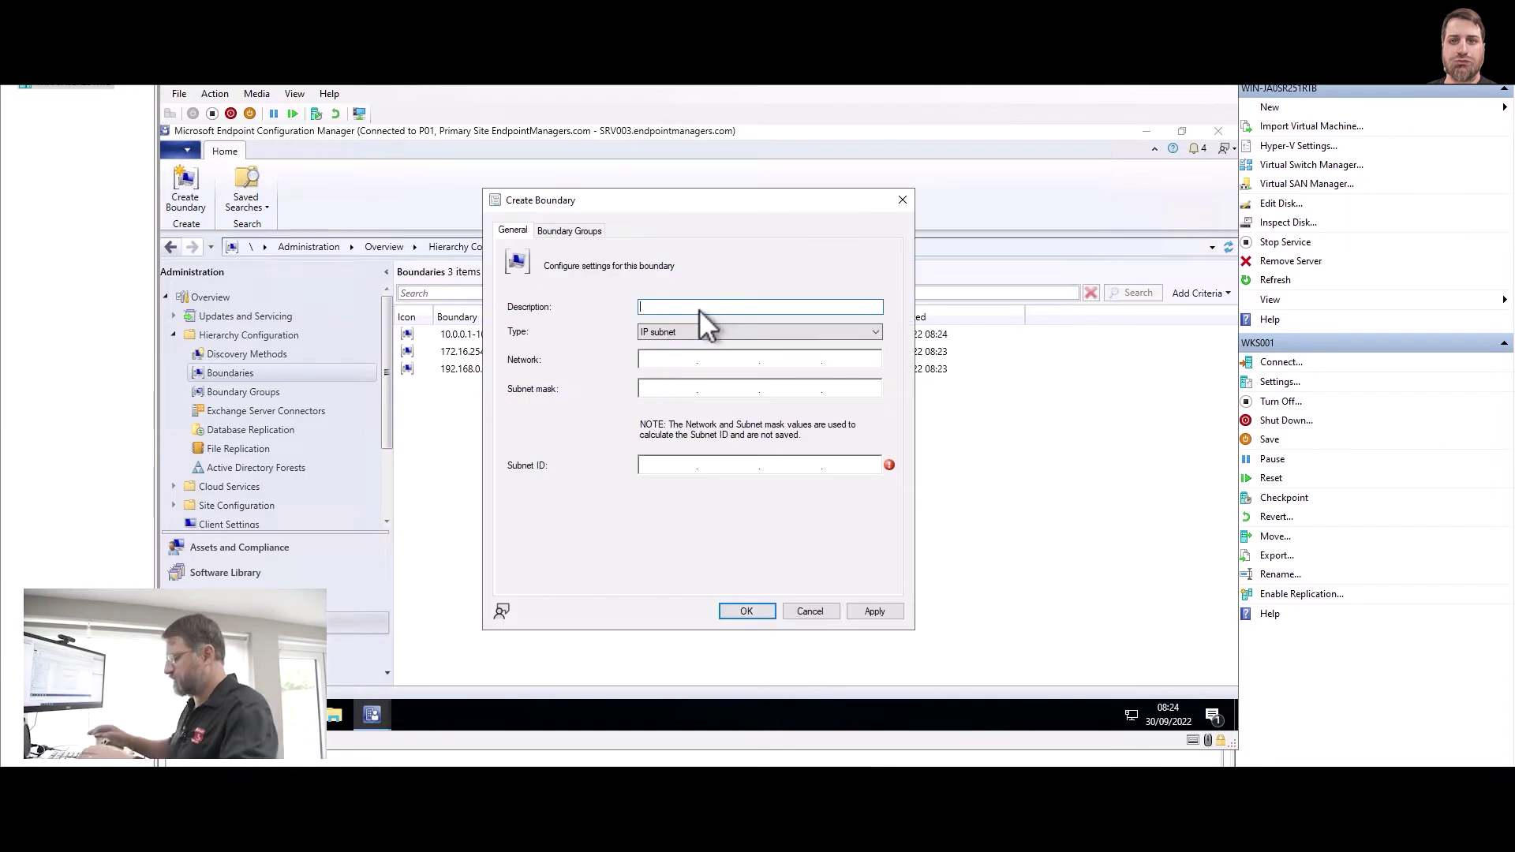
{"action": "type", "text": "NY 10.10"}
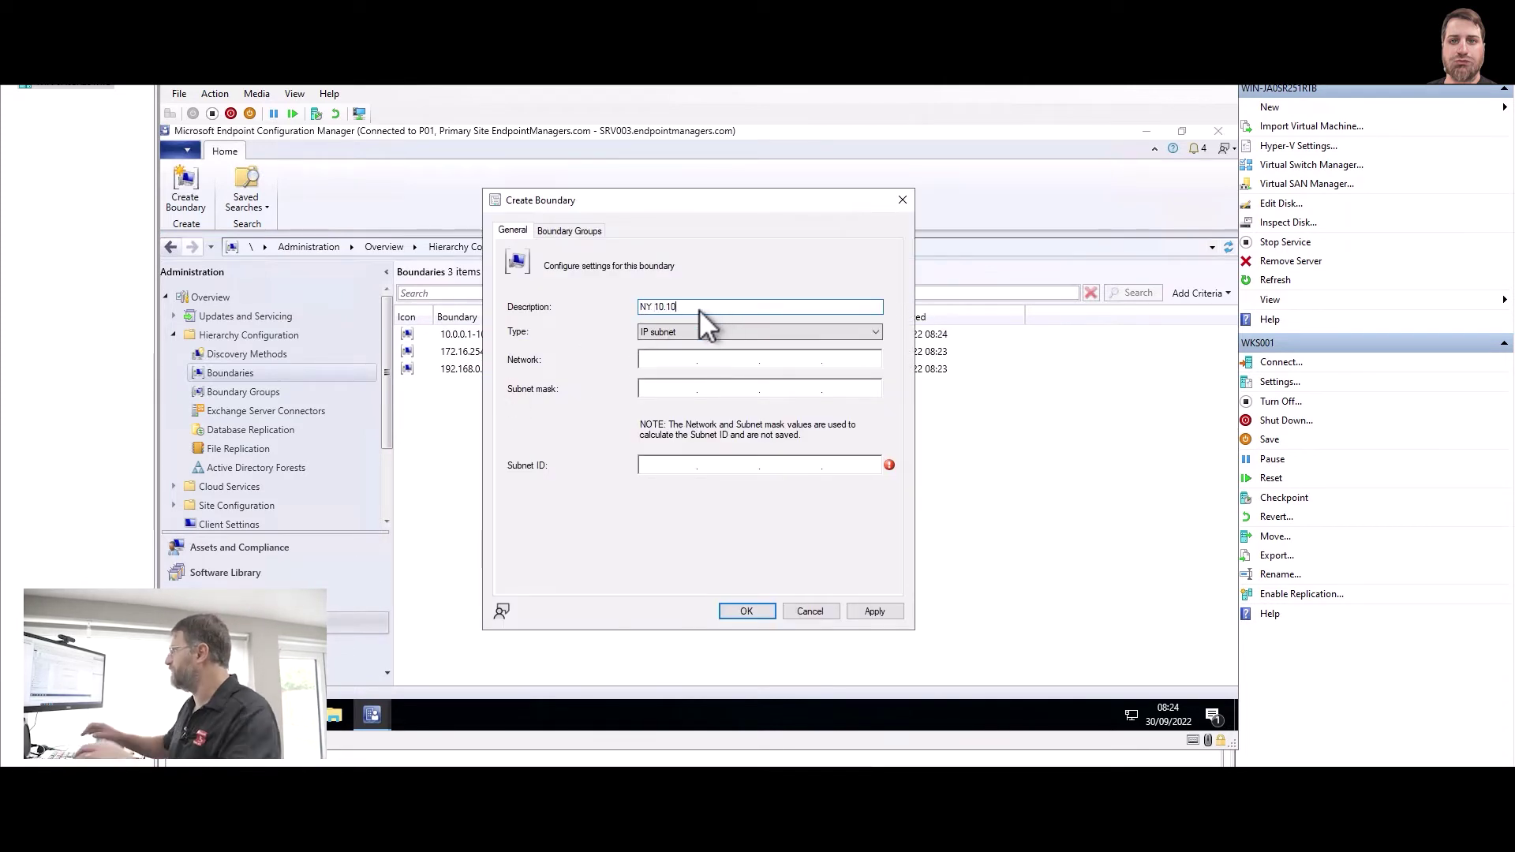
{"action": "left_click", "coordinate": [698, 332]}
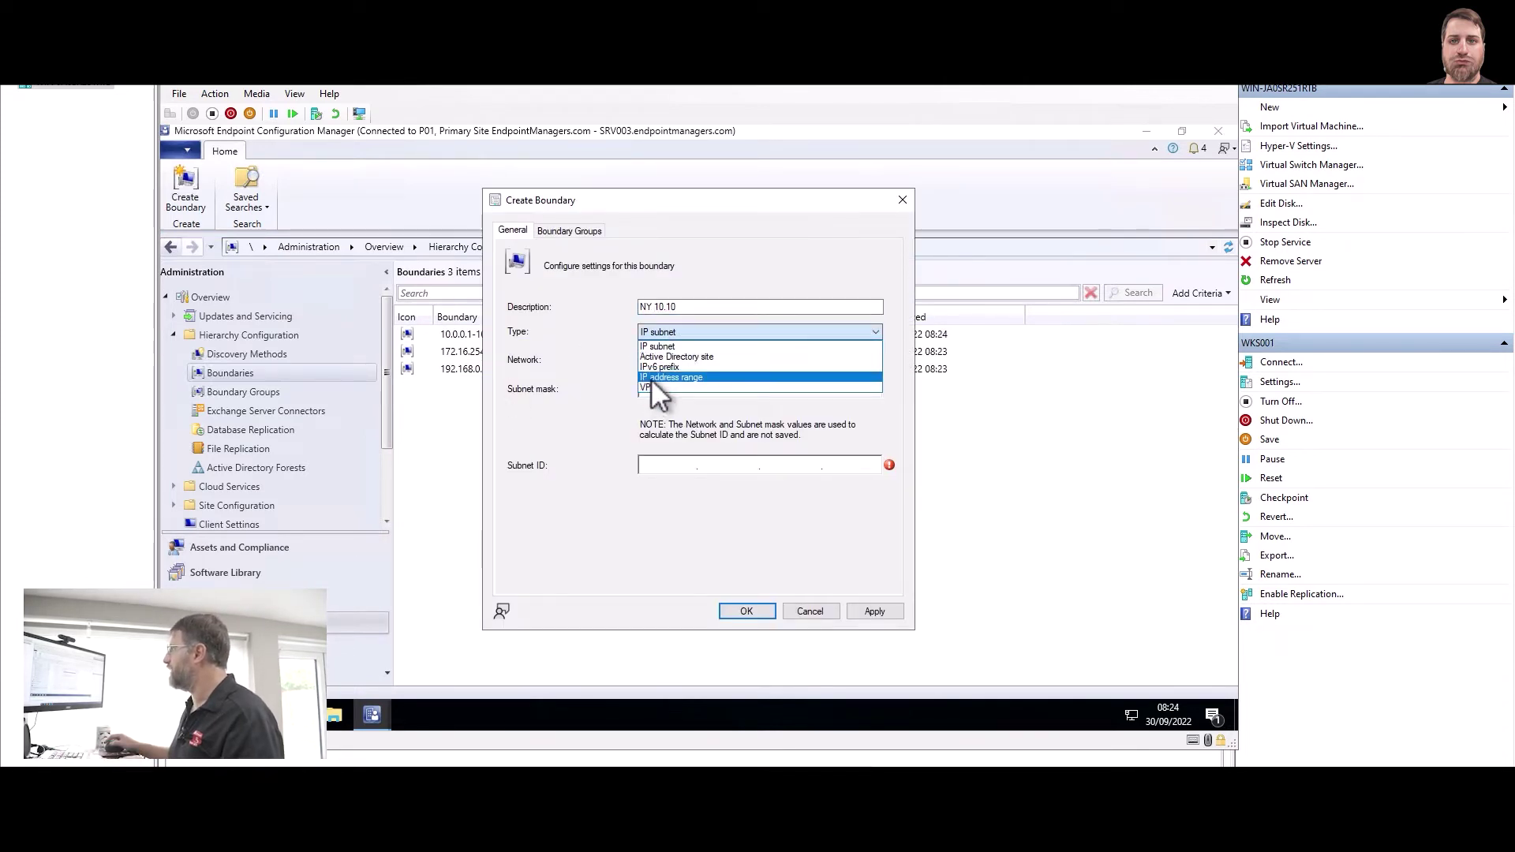
{"action": "left_click", "coordinate": [671, 377]}
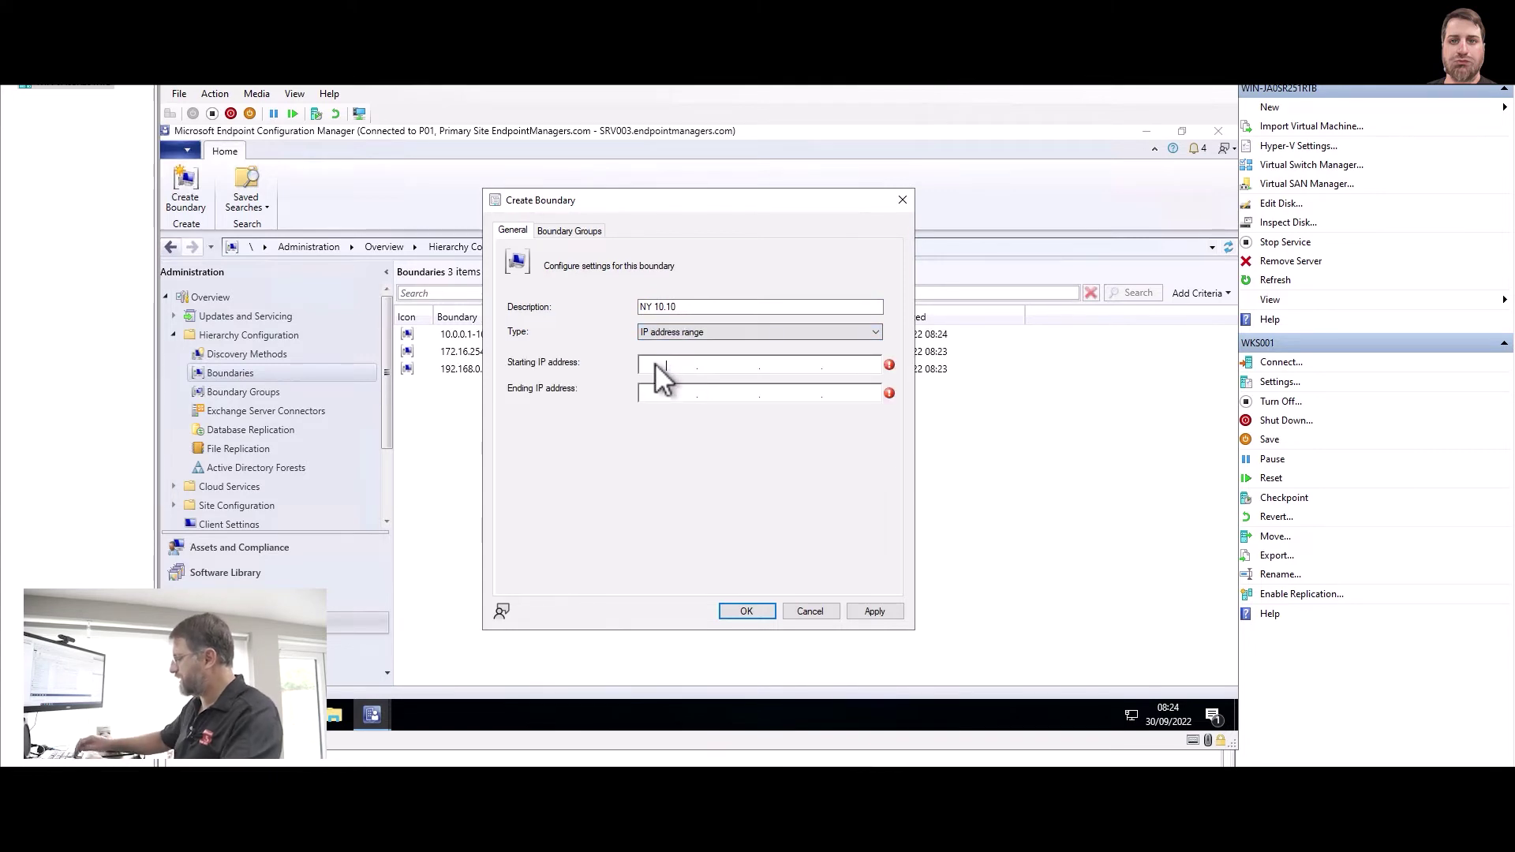
{"action": "left_click", "coordinate": [655, 363]}
{"action": "type", "text": "10.10.0.110.20.25"}
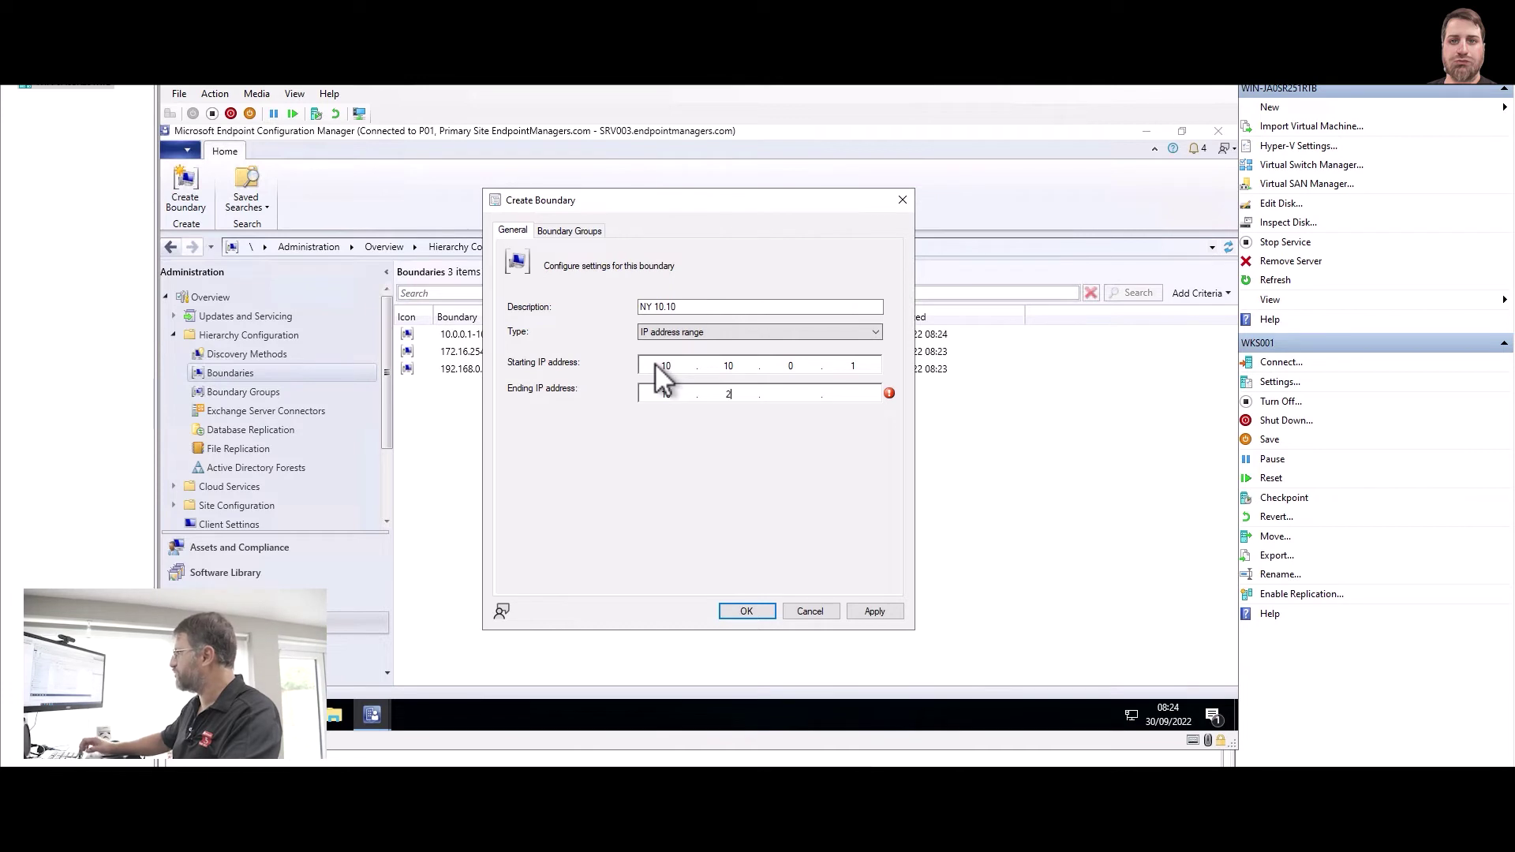
{"action": "type", "text": "4.254"}
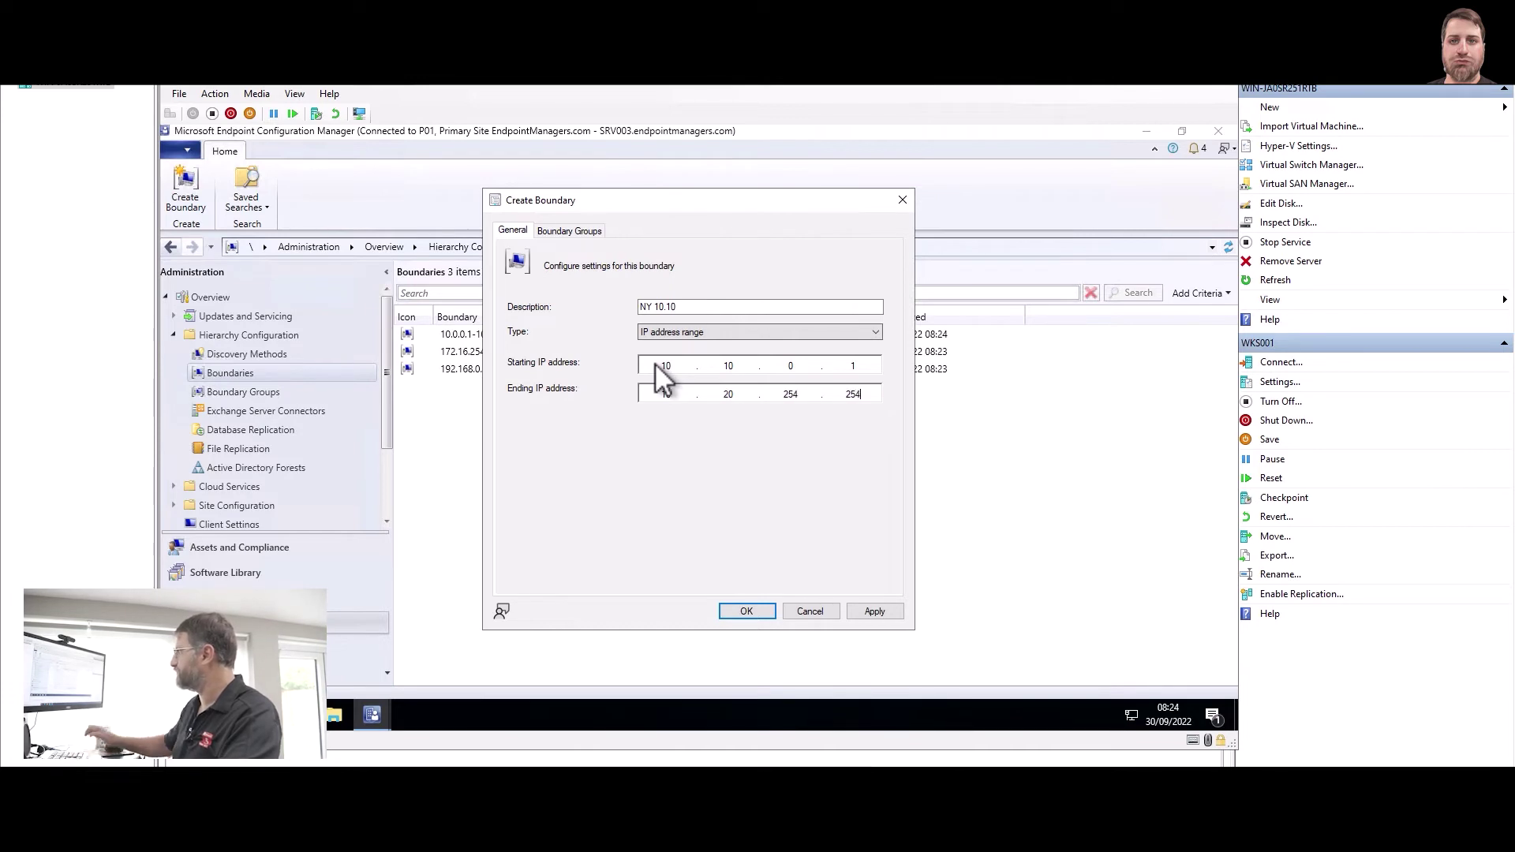
{"action": "left_click", "coordinate": [747, 612]}
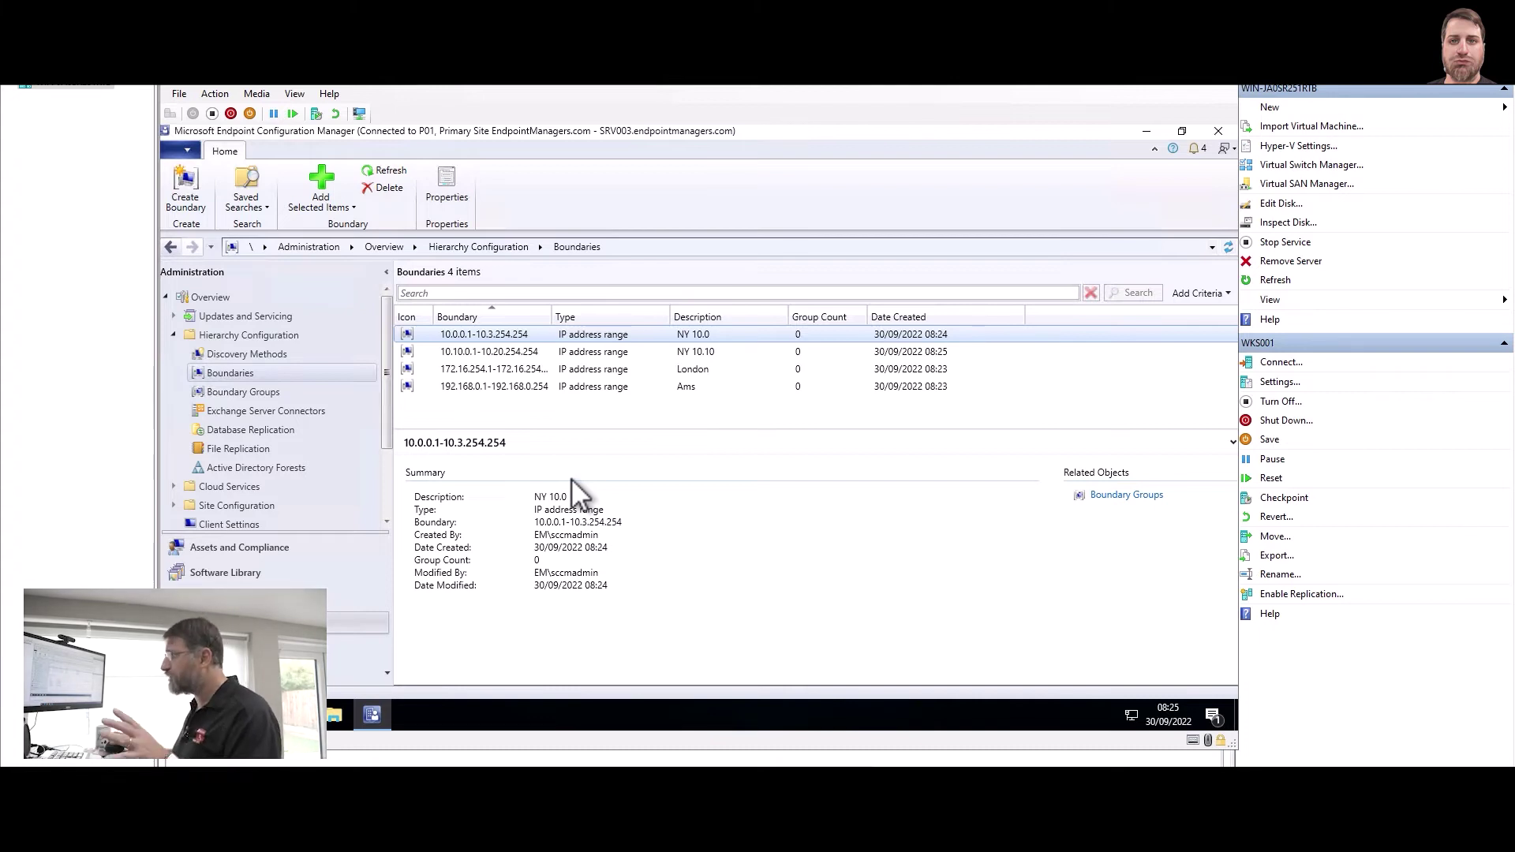
{"action": "left_click", "coordinate": [269, 394]}
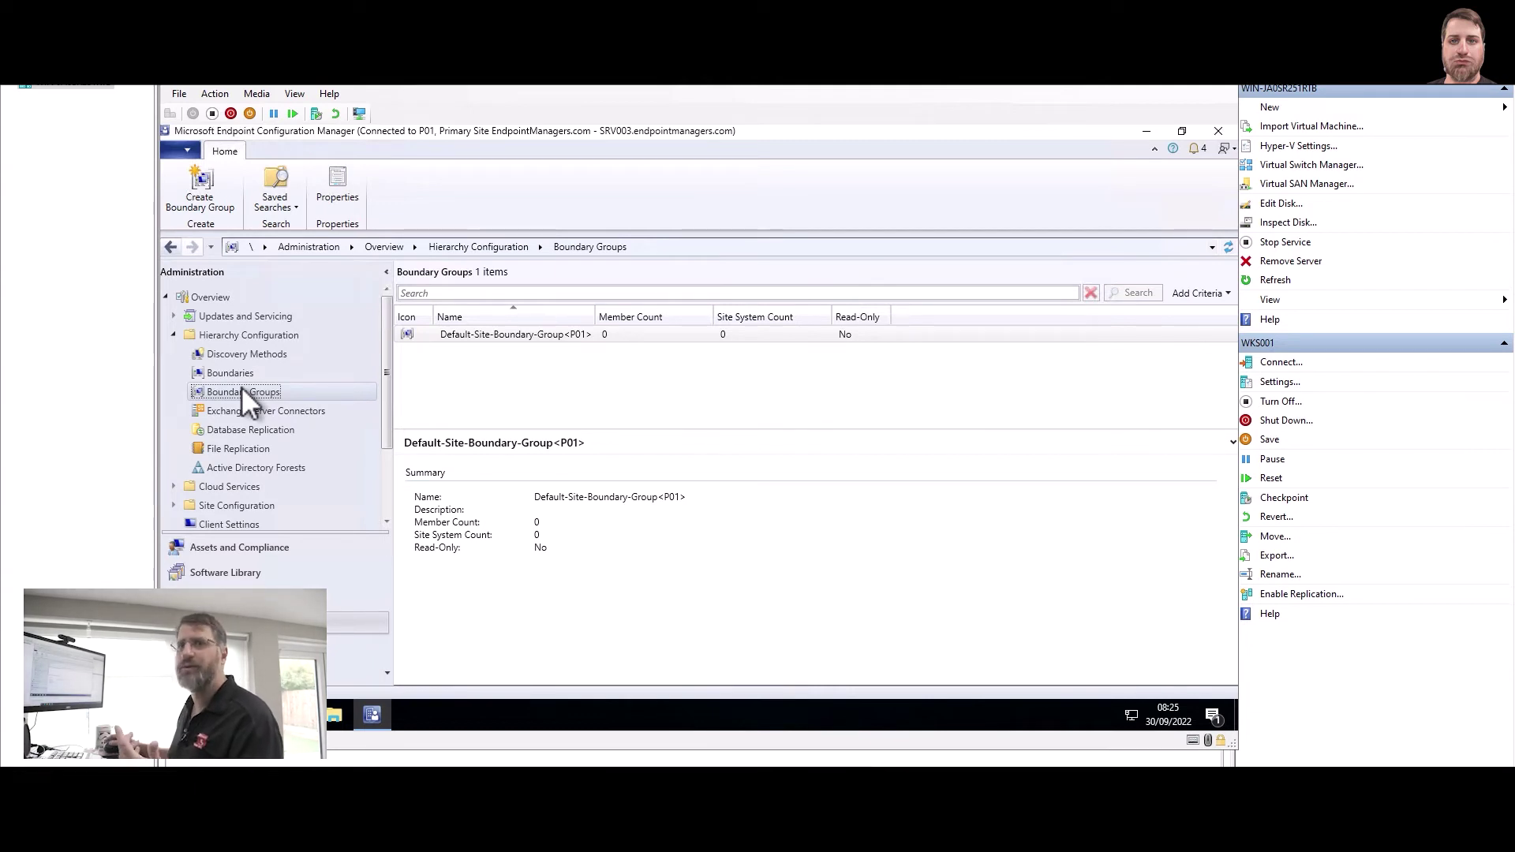
Bring up the Create Boundary Group command from the empty Boundary Groups list
{"action": "right_click", "coordinate": [513, 362]}
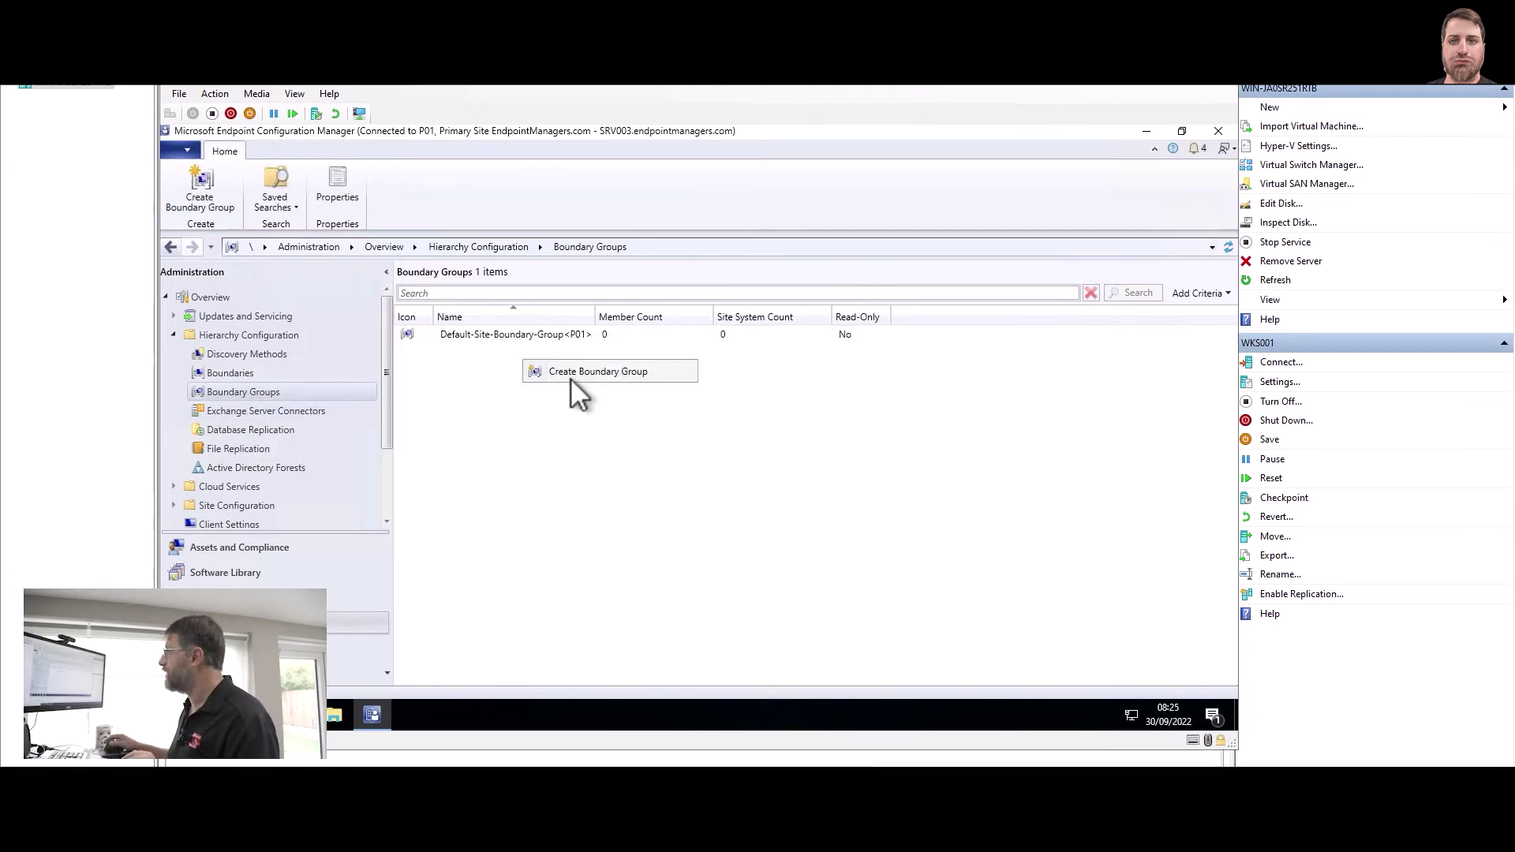
Create boundary group 'London' holding the 172.16.254.1–172.16.254.254 boundary, after checking its References tab
{"action": "left_click", "coordinate": [567, 377]}
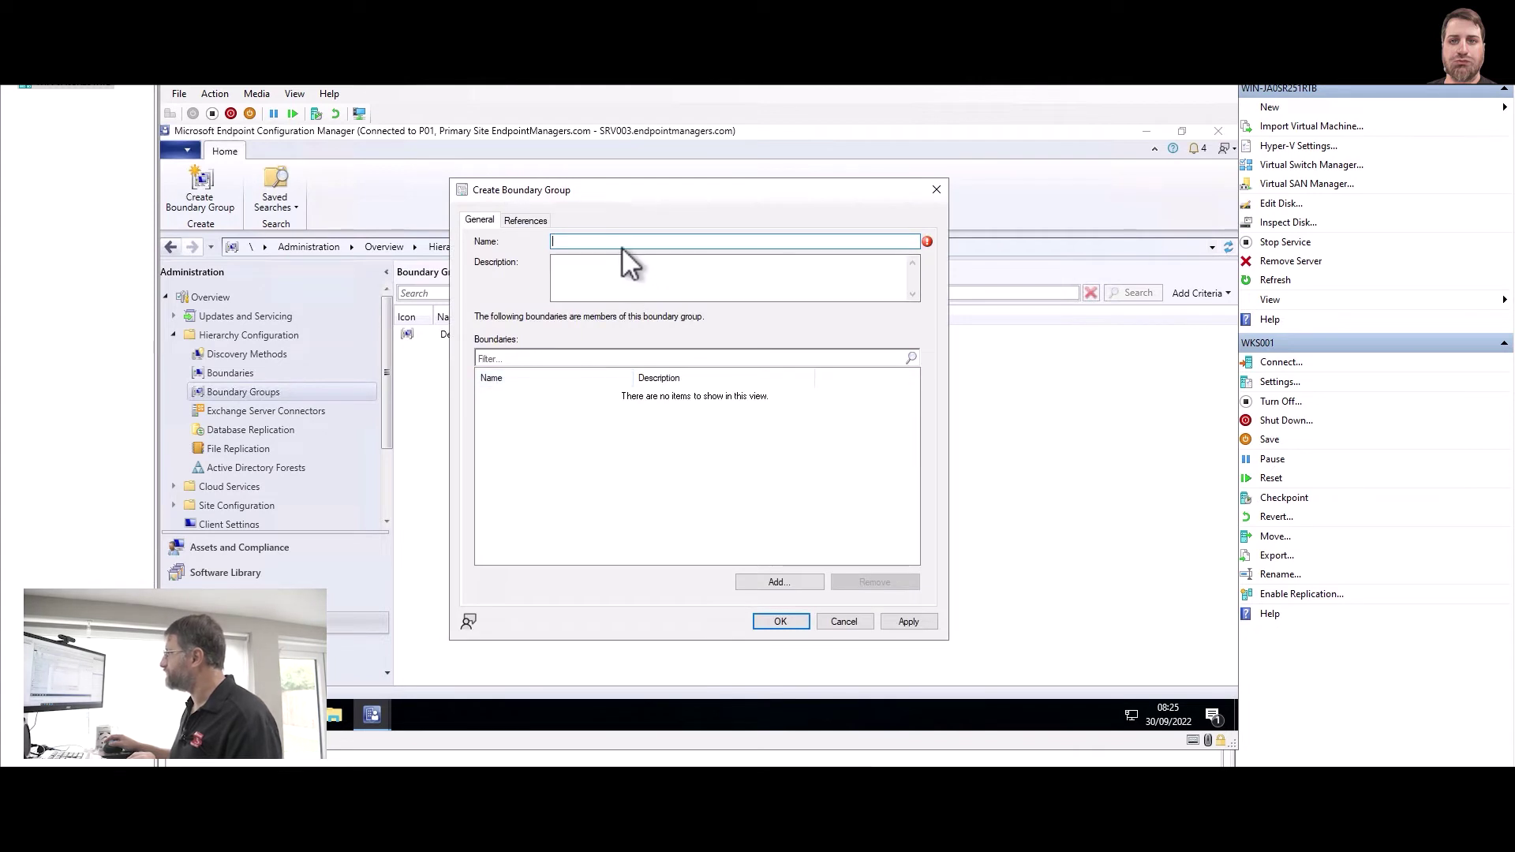
{"action": "type", "text": "London"}
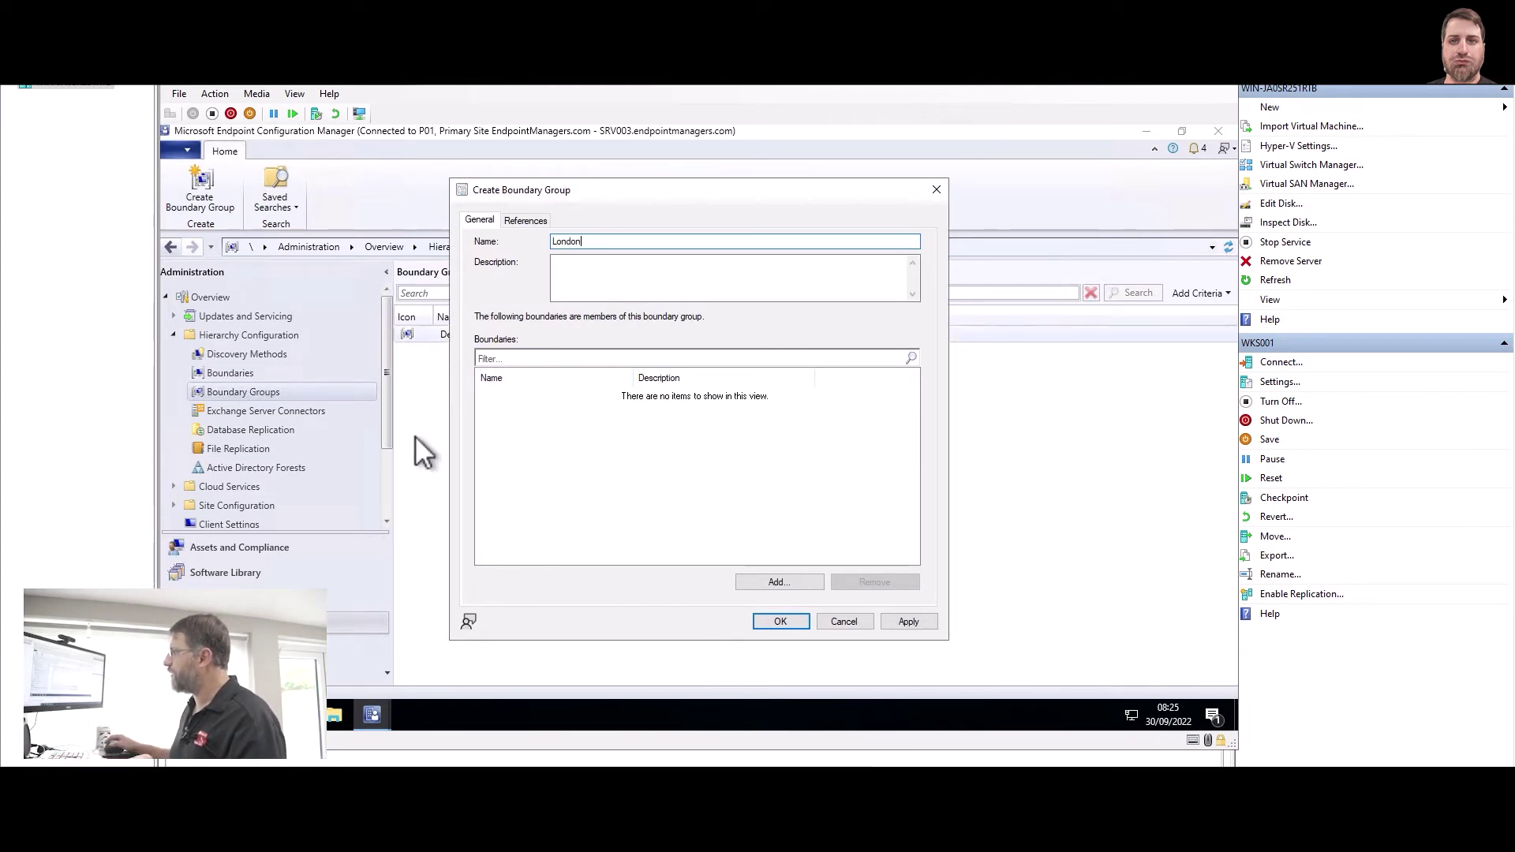
{"action": "left_click", "coordinate": [793, 585]}
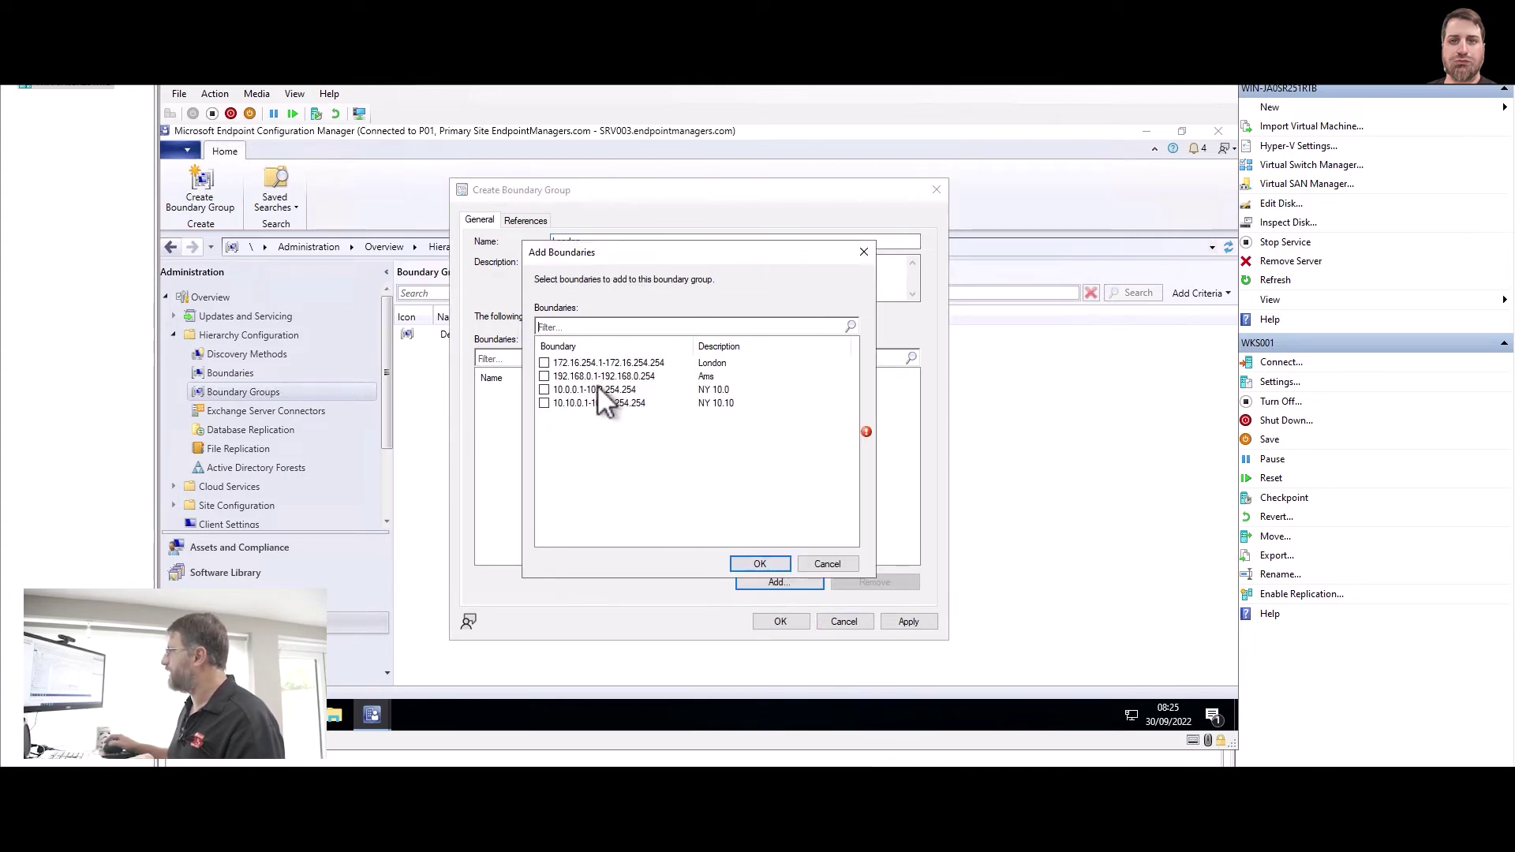
{"action": "left_click", "coordinate": [579, 350]}
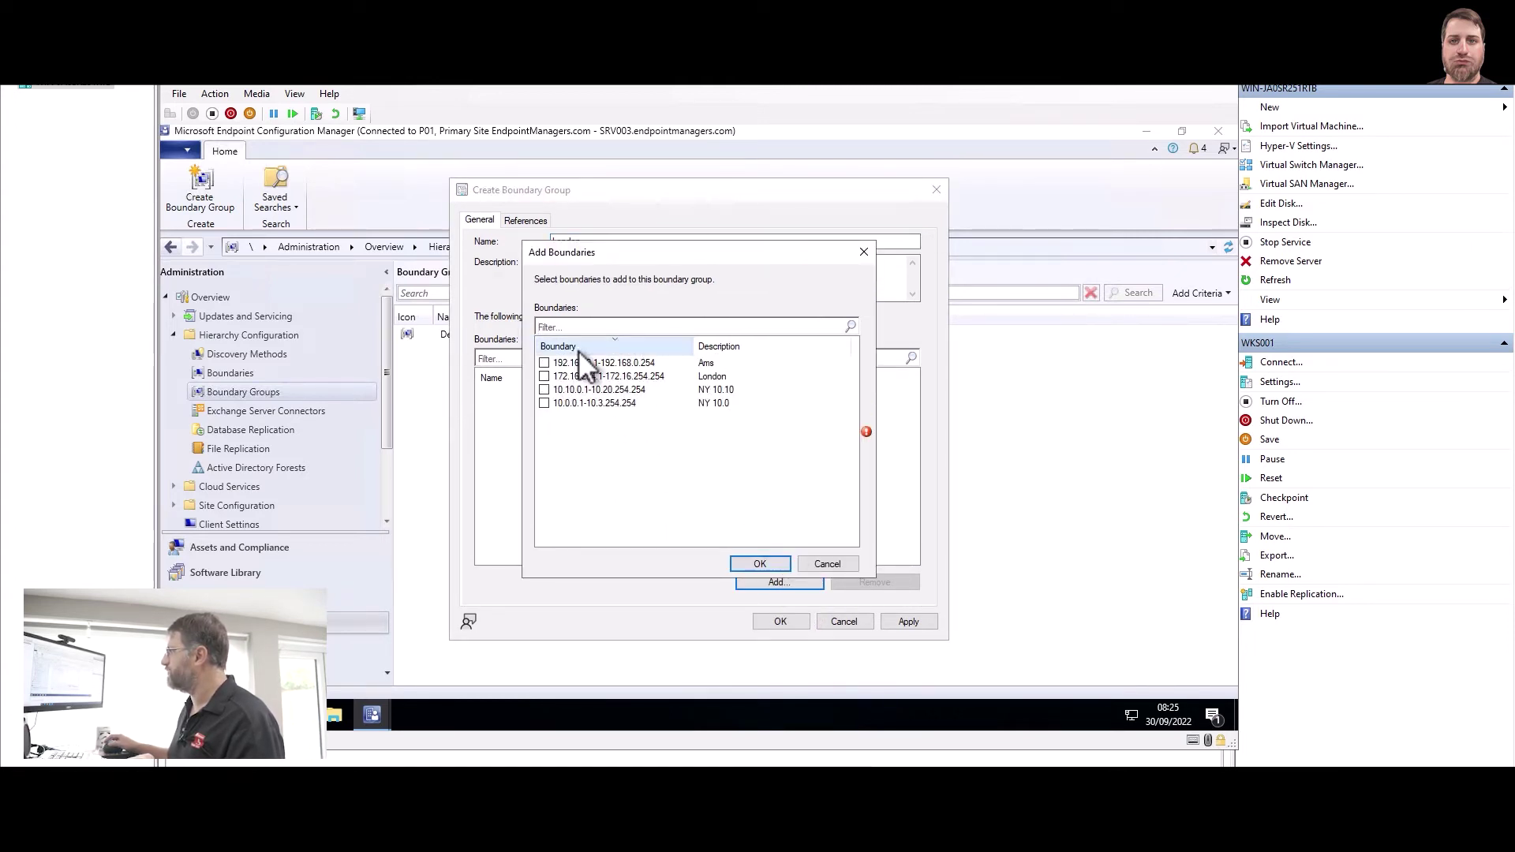
{"action": "left_click", "coordinate": [544, 377]}
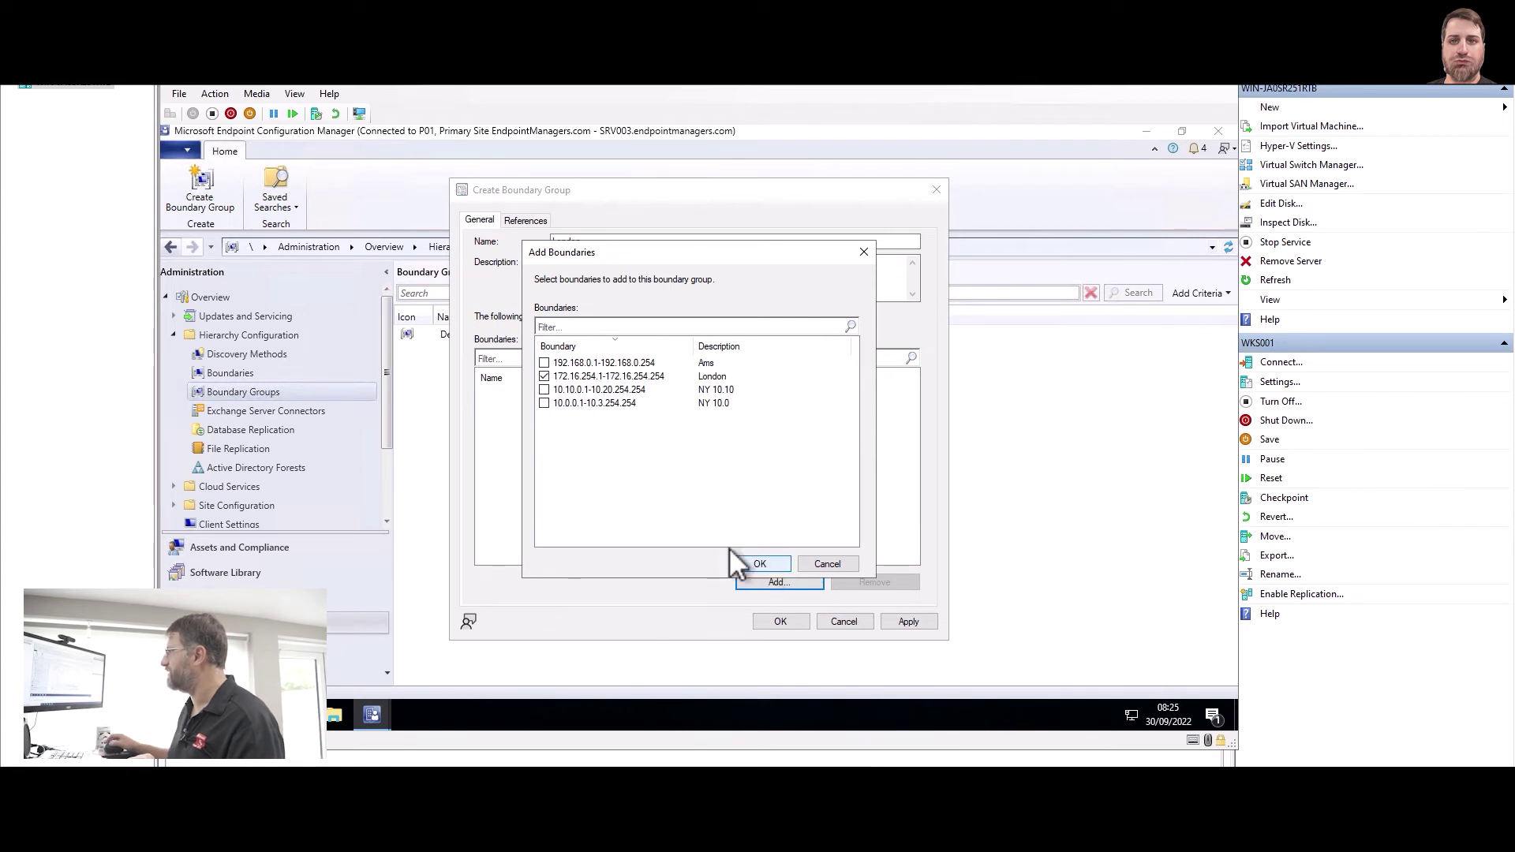
{"action": "left_click", "coordinate": [762, 562]}
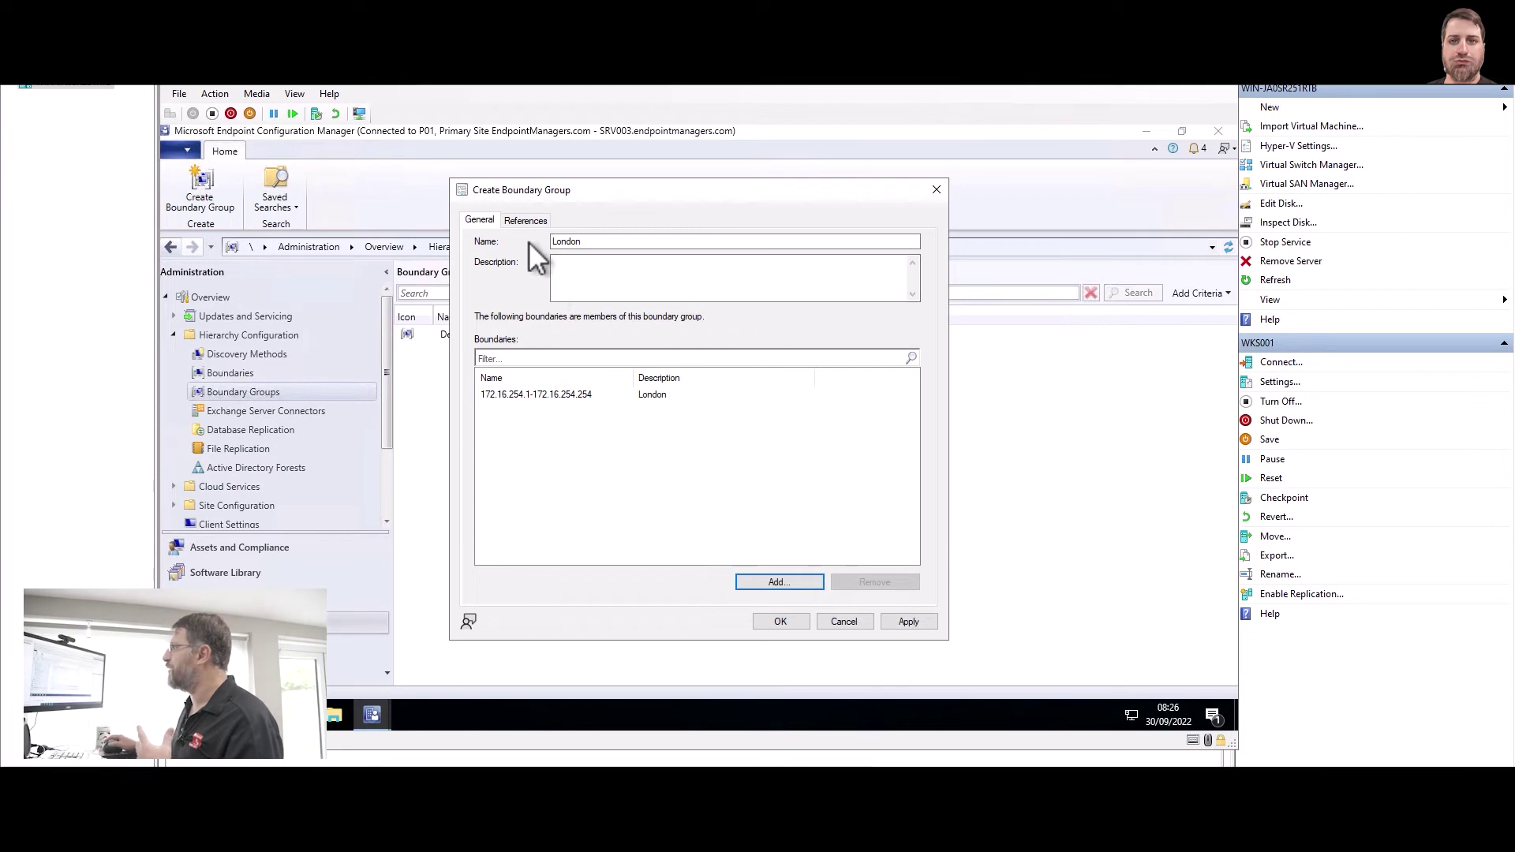
{"action": "left_click", "coordinate": [528, 219]}
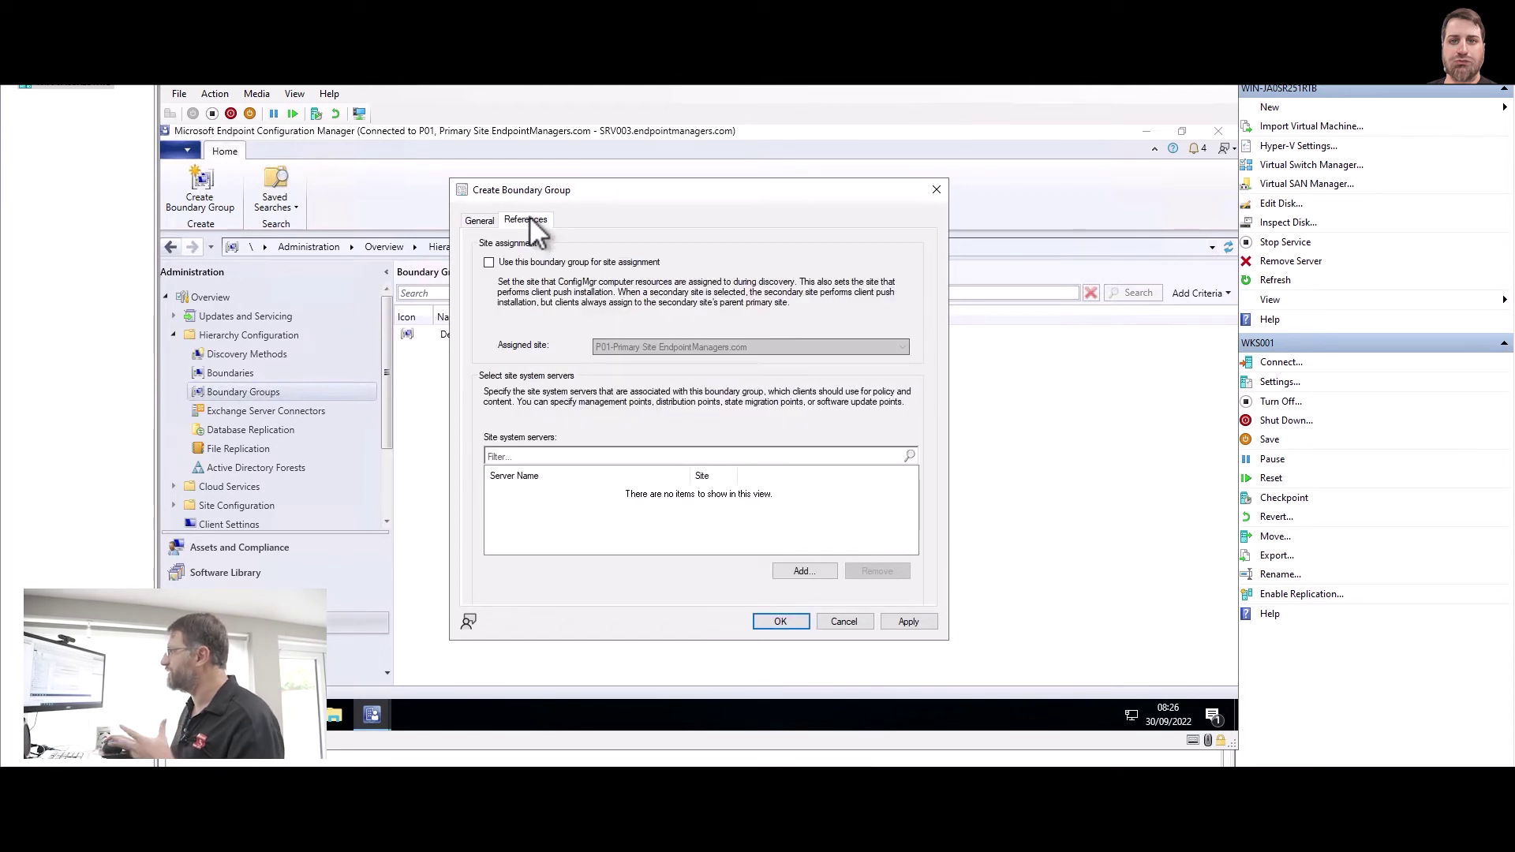
{"action": "left_click", "coordinate": [480, 221]}
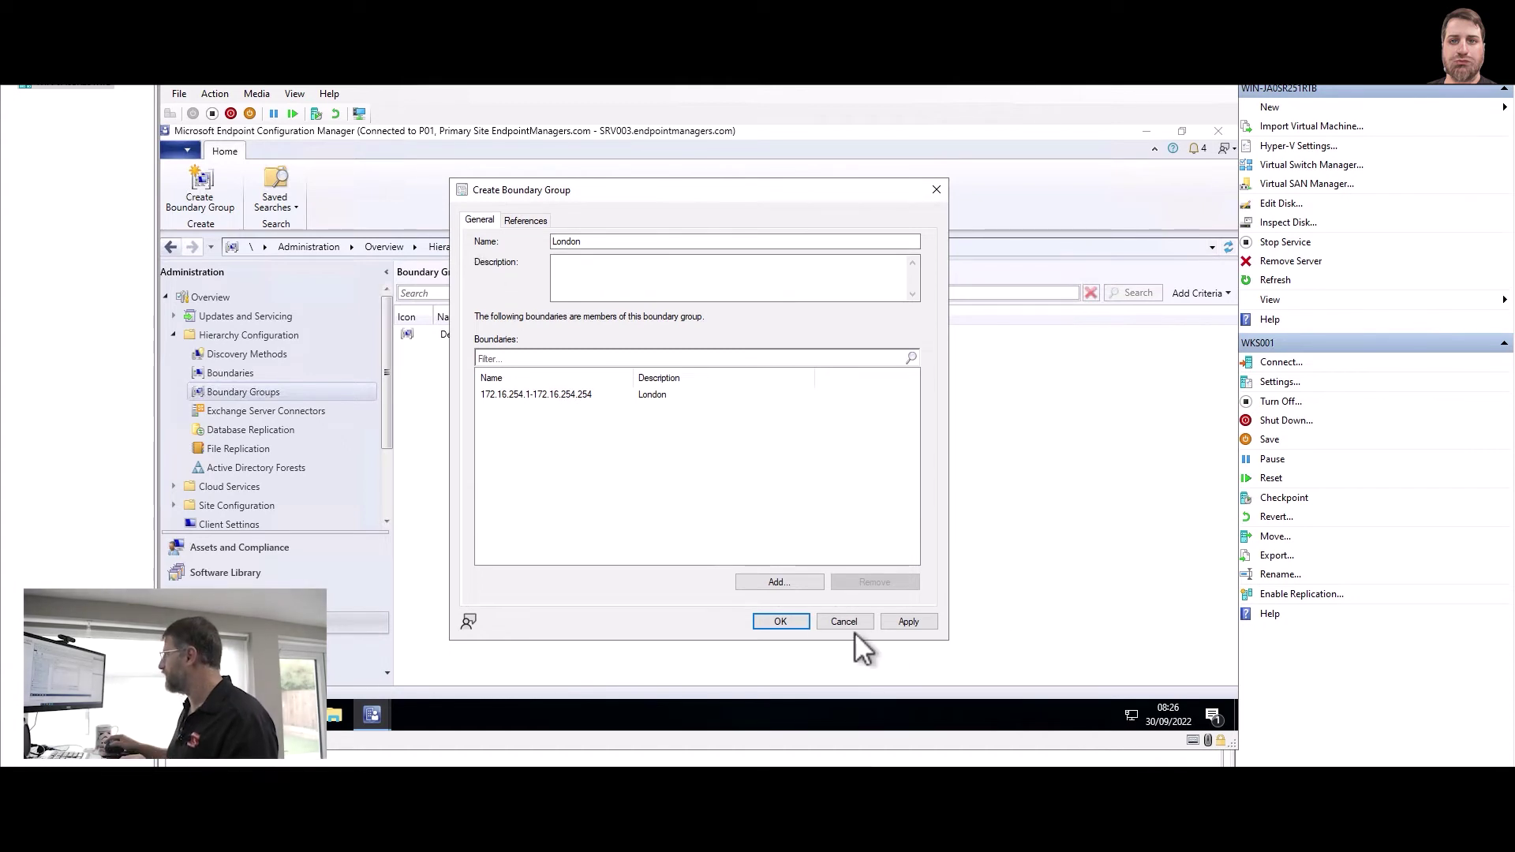
{"action": "left_click", "coordinate": [772, 624]}
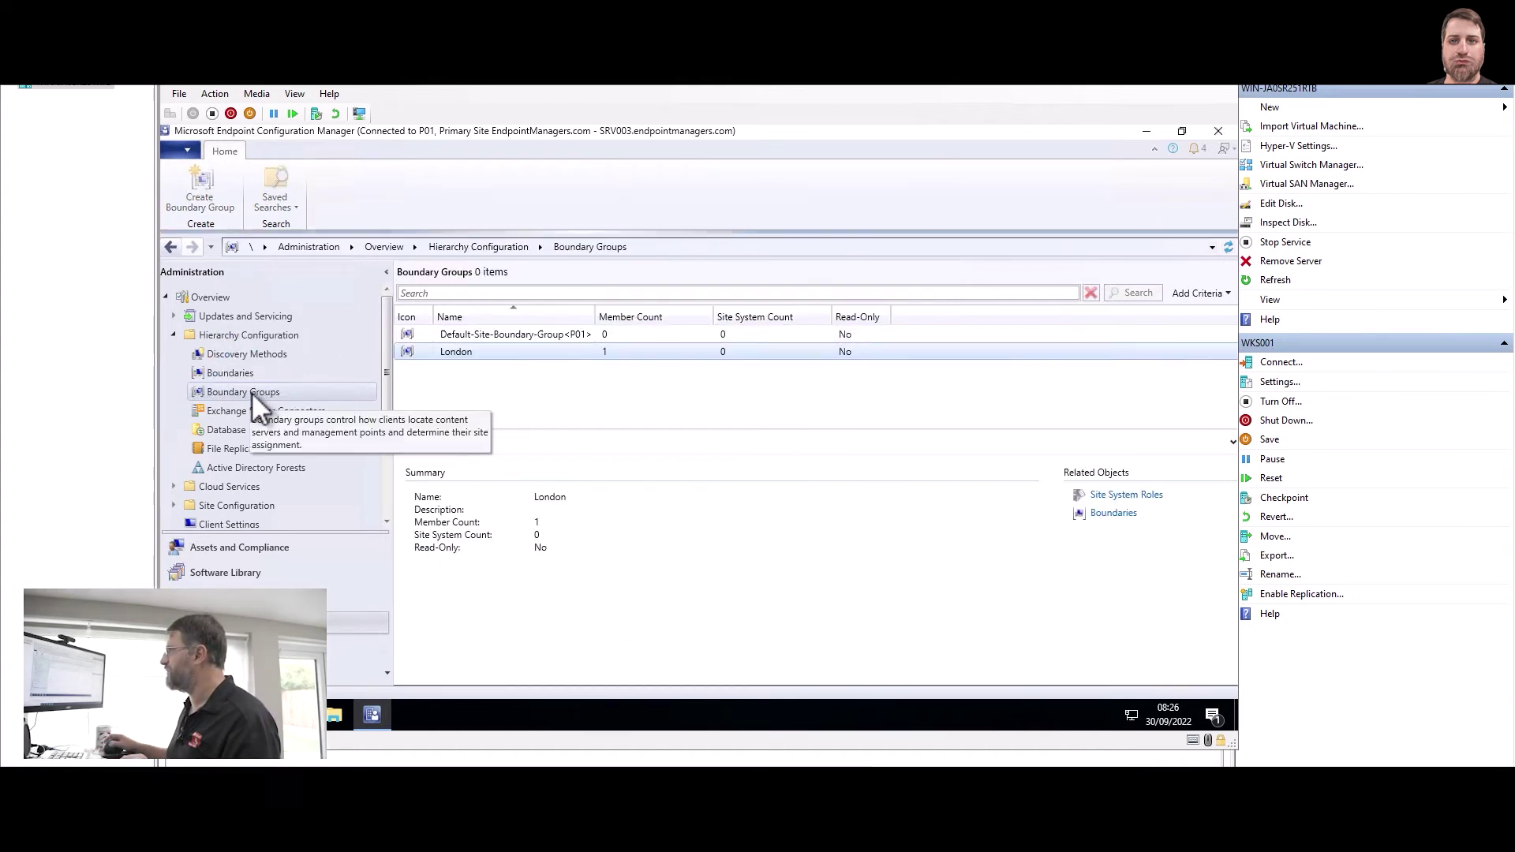
Create boundary group 'NY' containing the NY 10.0 and NY 10.10 boundaries
{"action": "left_click", "coordinate": [252, 392]}
{"action": "right_click", "coordinate": [268, 396]}
{"action": "left_click", "coordinate": [315, 406]}
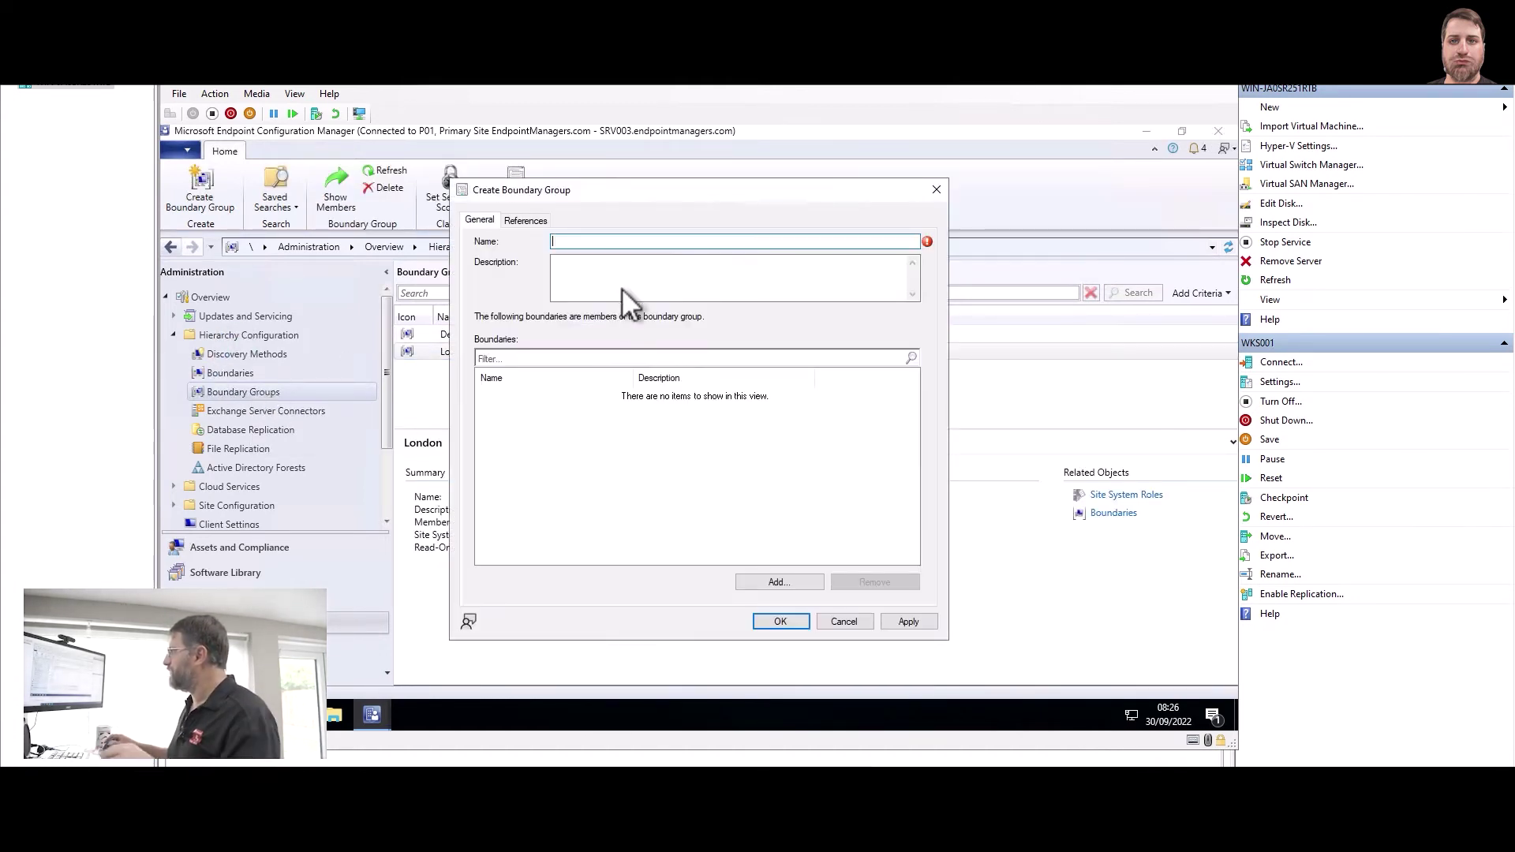
{"action": "type", "text": "NY"}
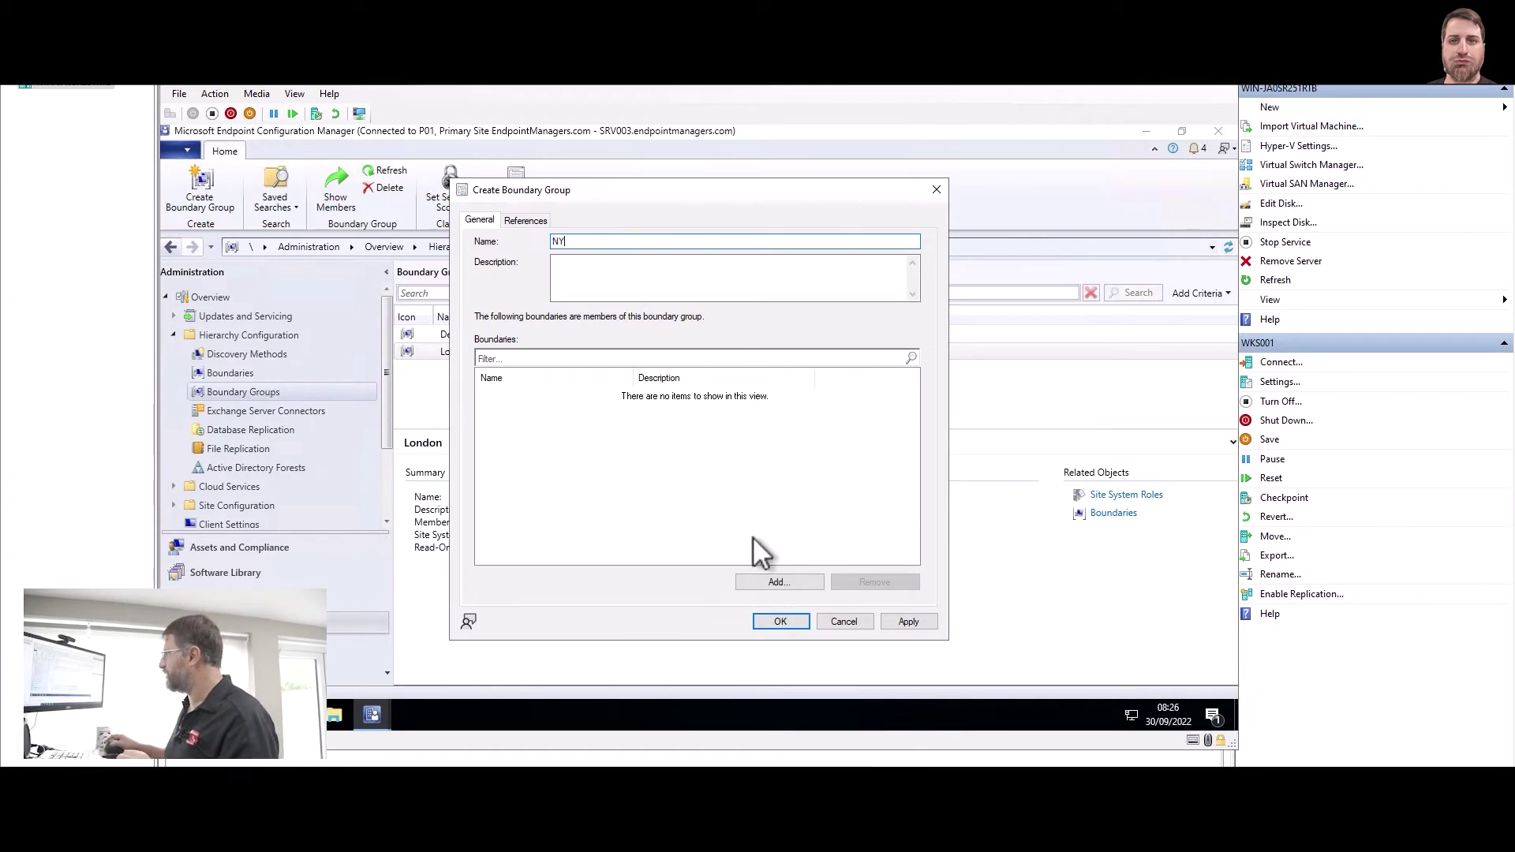
{"action": "left_click", "coordinate": [778, 582]}
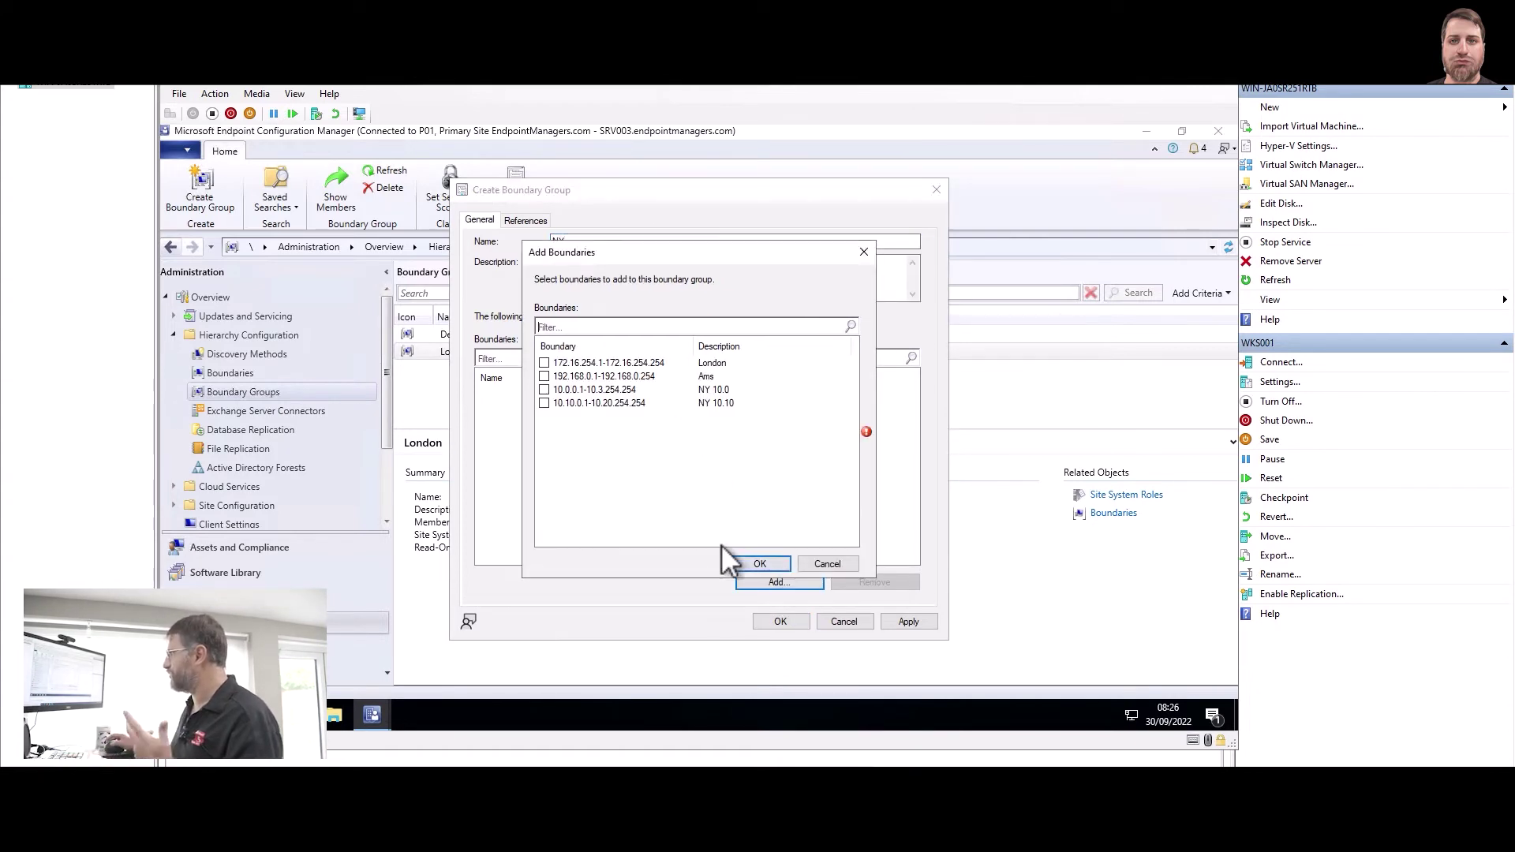
{"action": "left_click", "coordinate": [545, 389]}
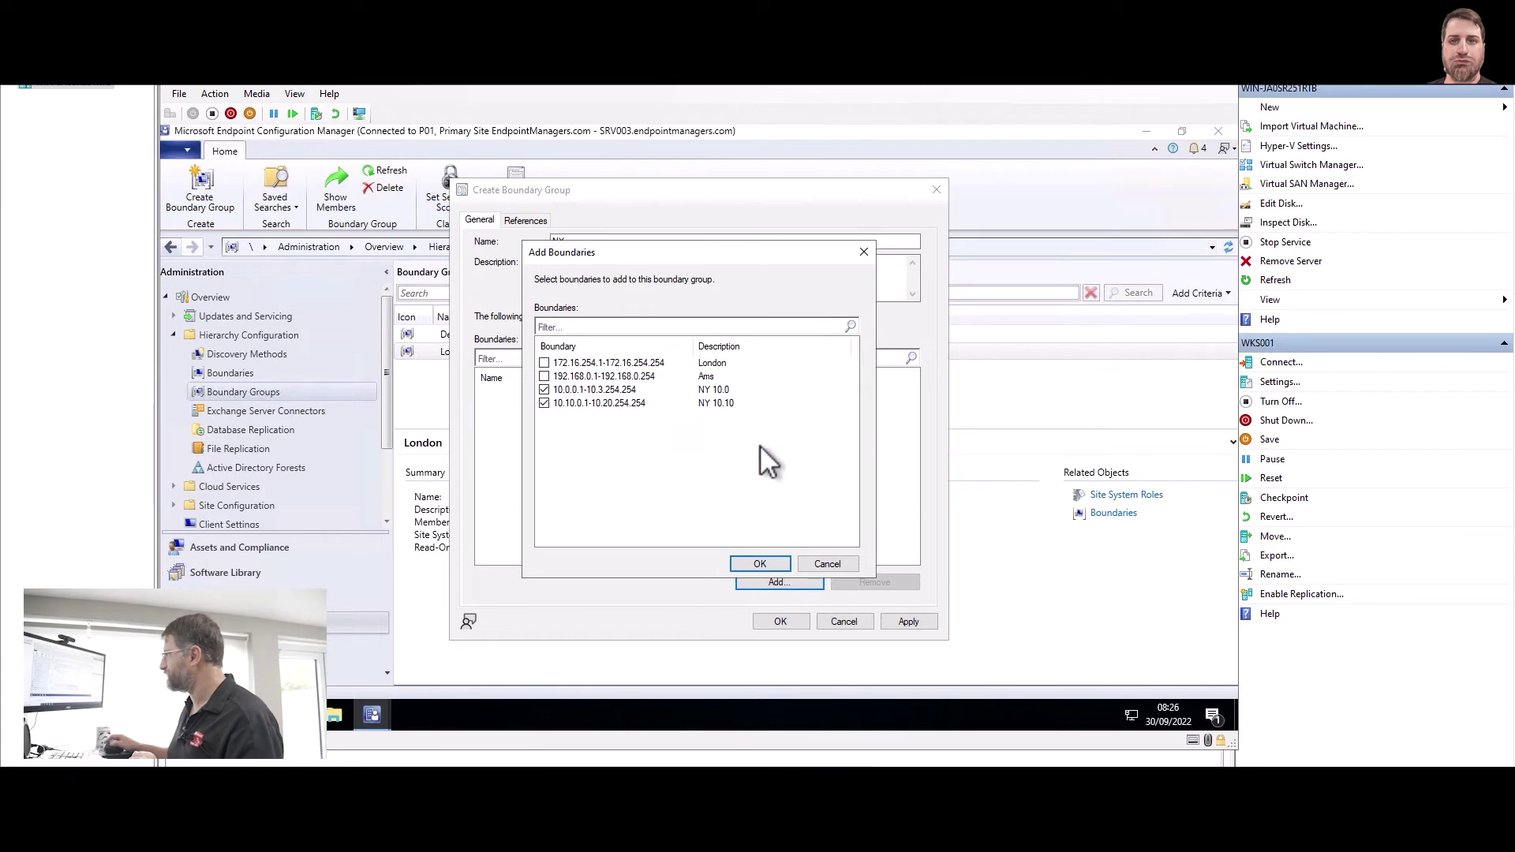
{"action": "left_click", "coordinate": [760, 563]}
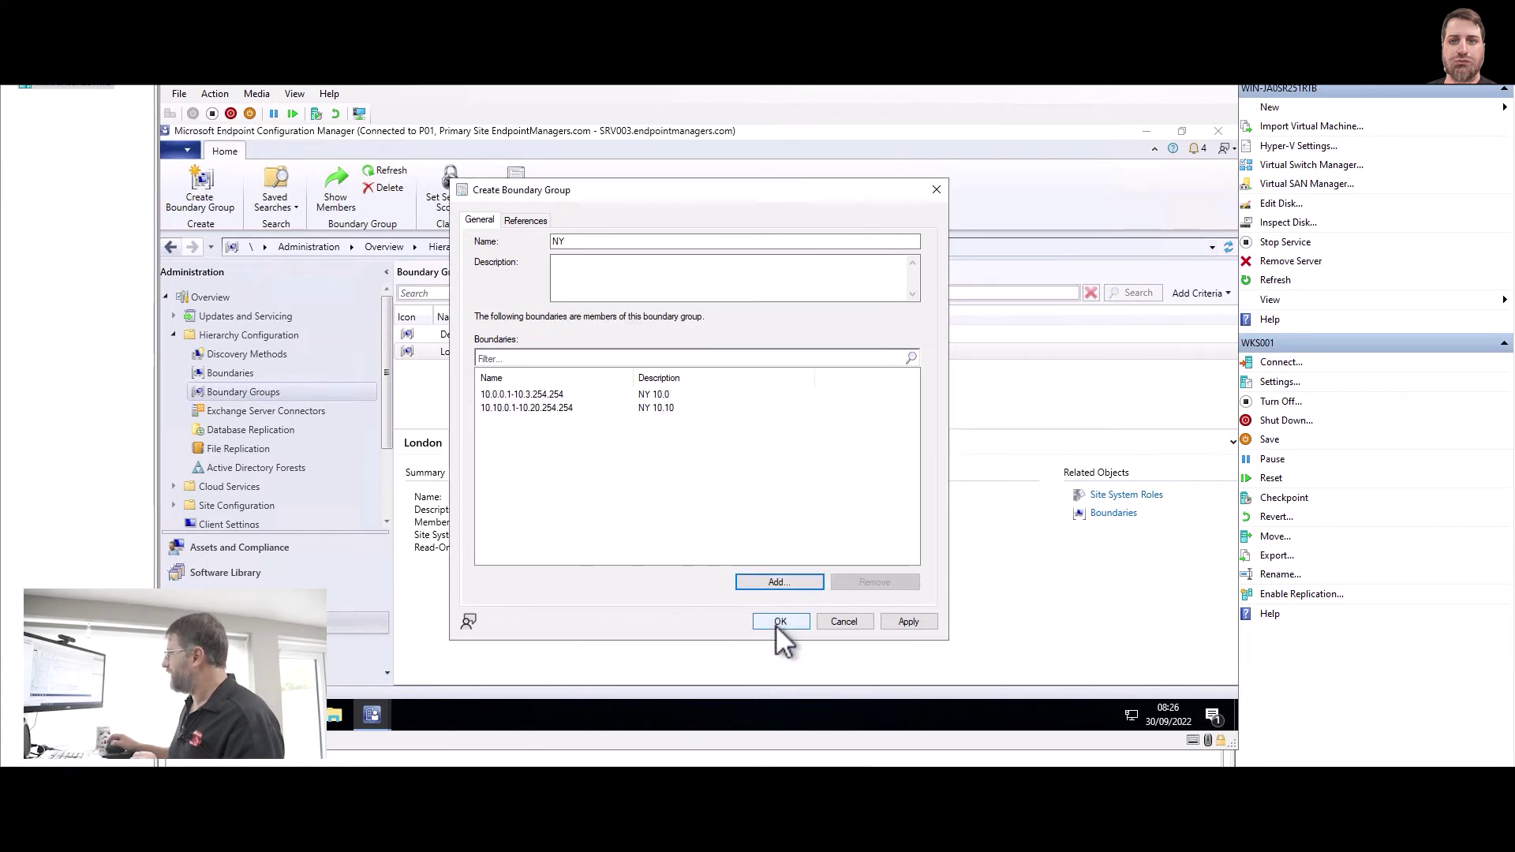
{"action": "left_click", "coordinate": [778, 622]}
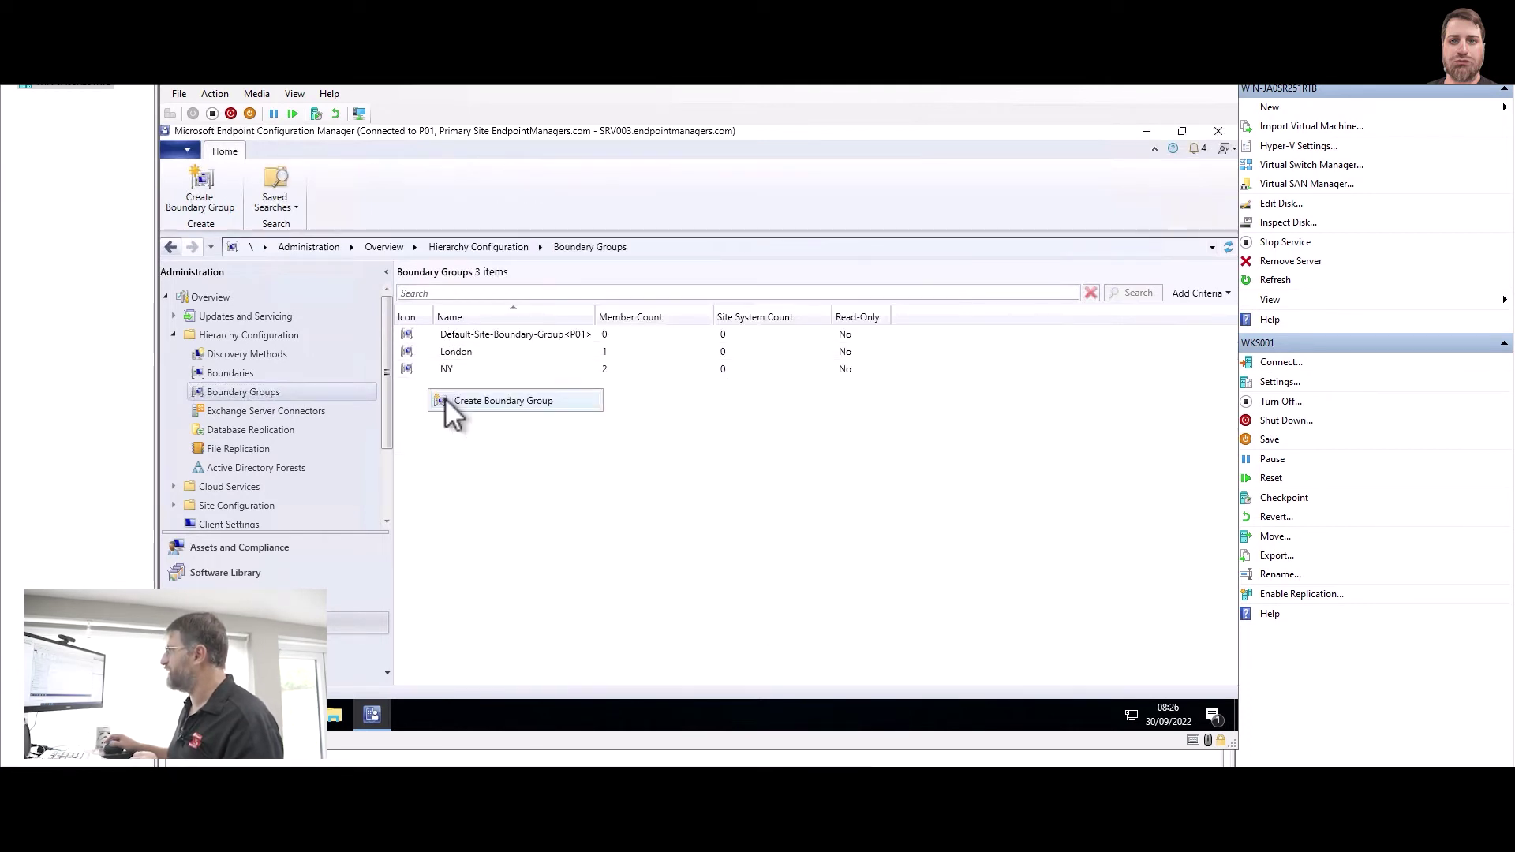
Create boundary group 'AMS' containing the 192.168.0.1–192.168.0.254 boundary
{"action": "left_click", "coordinate": [444, 399]}
{"action": "type", "text": "AMS"}
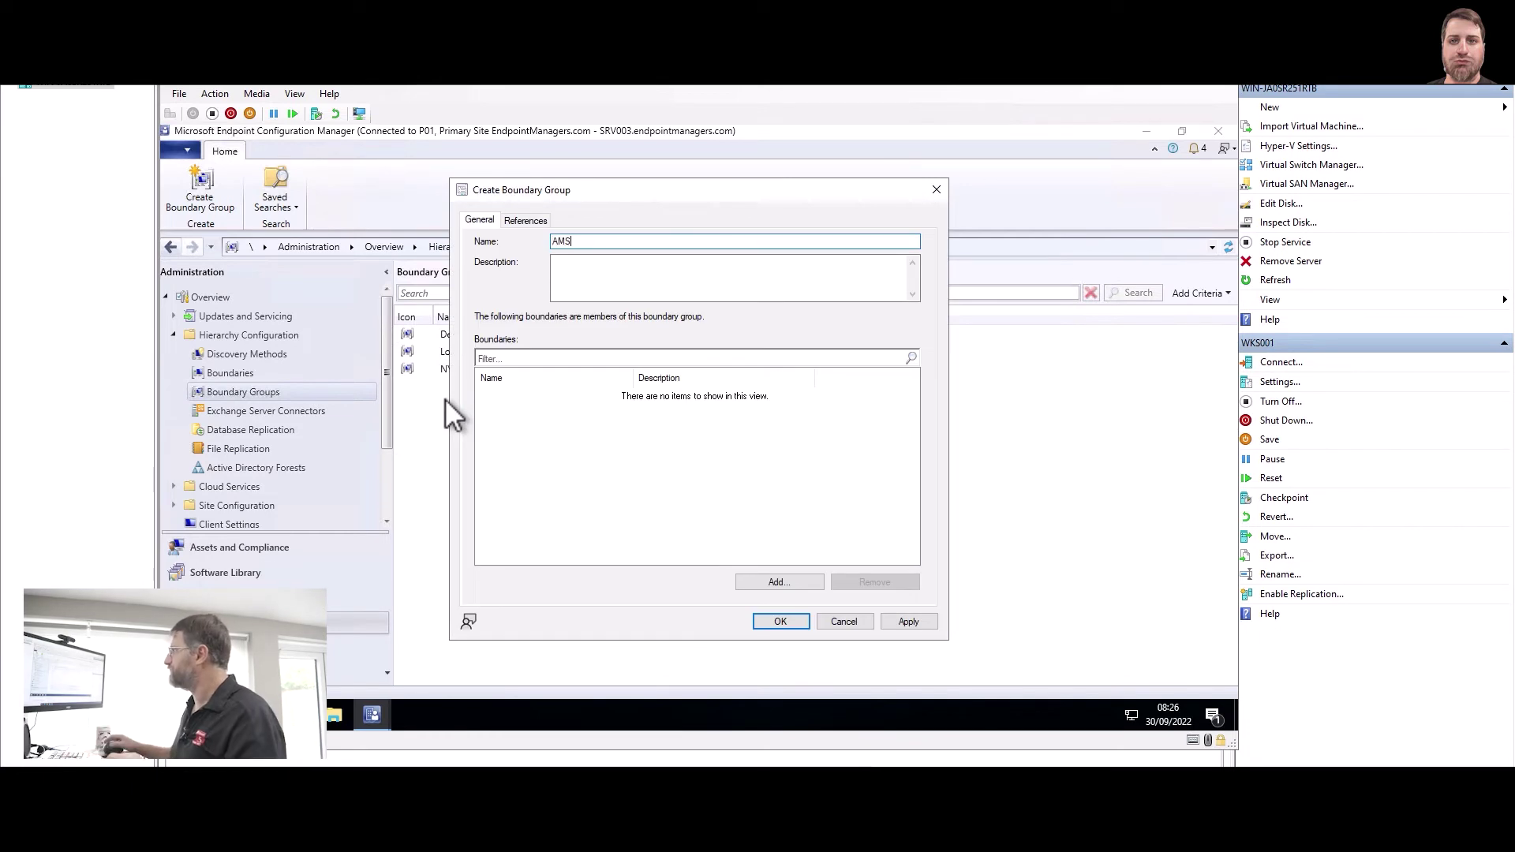
{"action": "left_click", "coordinate": [780, 581]}
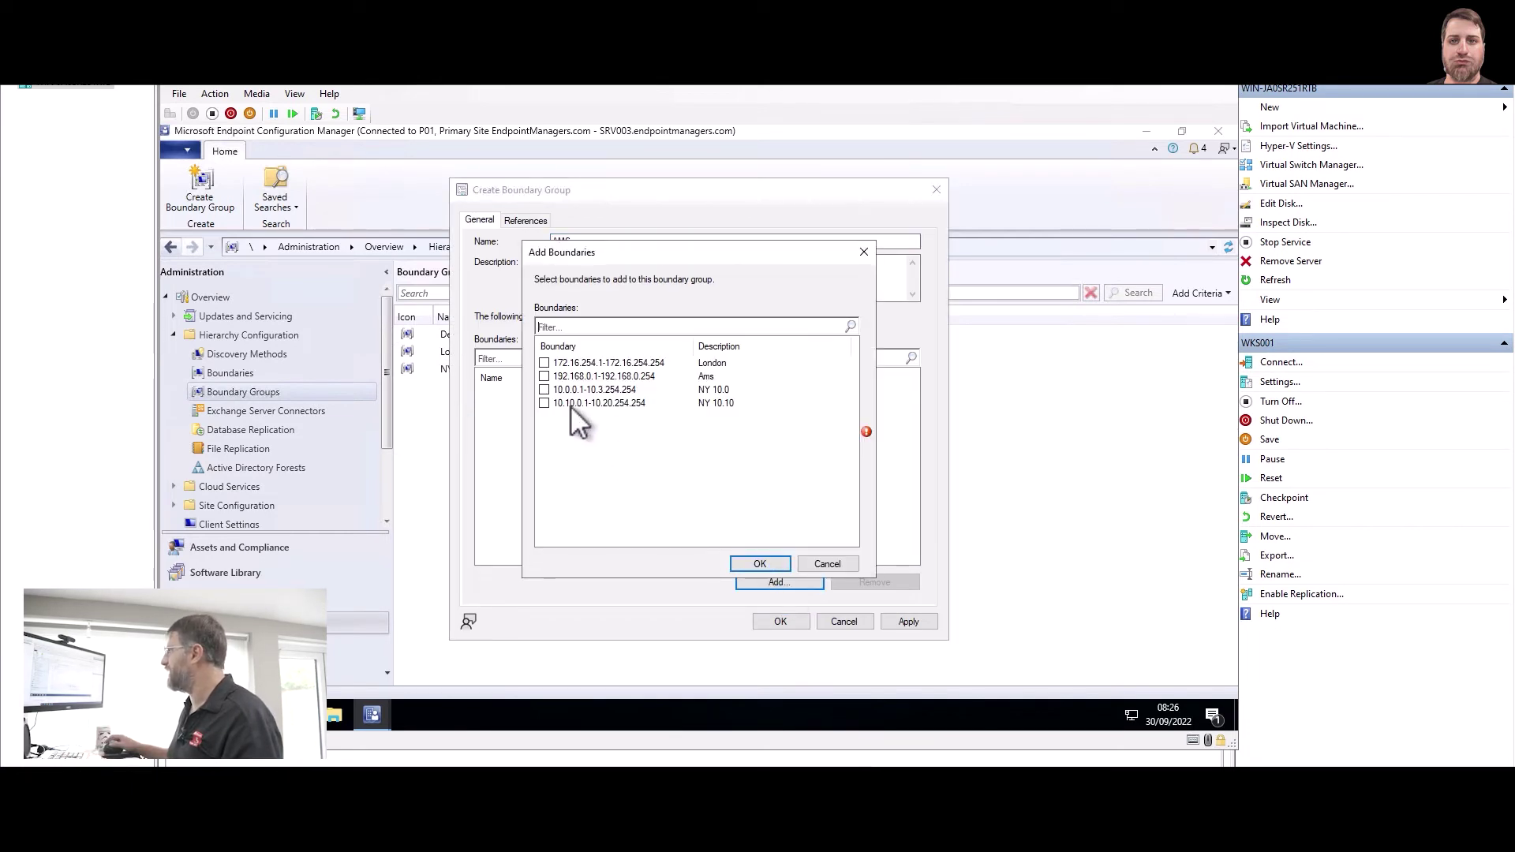
{"action": "left_click", "coordinate": [544, 376]}
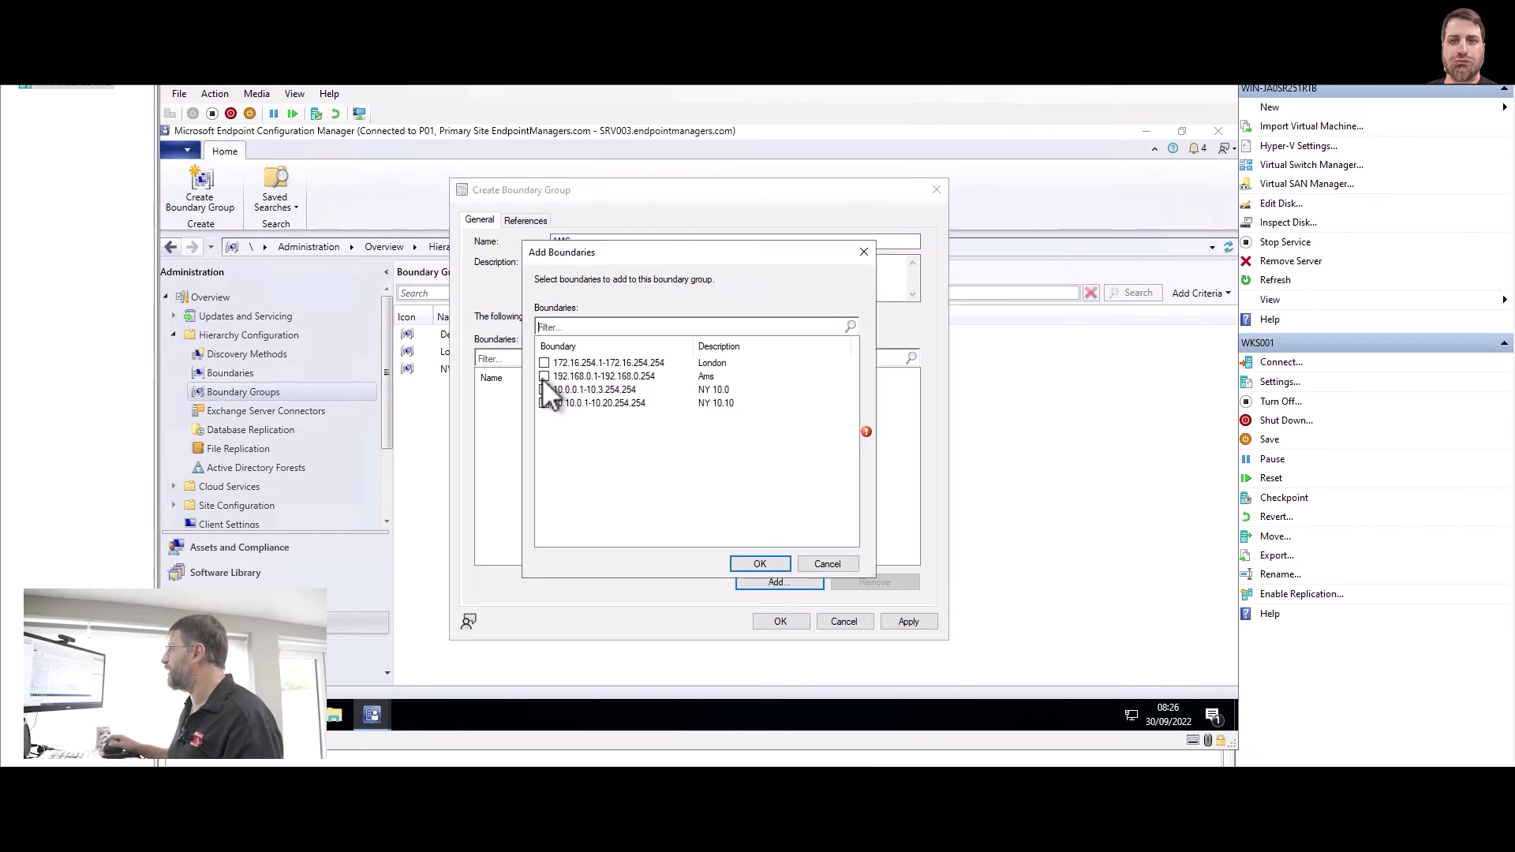
{"action": "left_click", "coordinate": [760, 565]}
{"action": "left_click", "coordinate": [785, 623]}
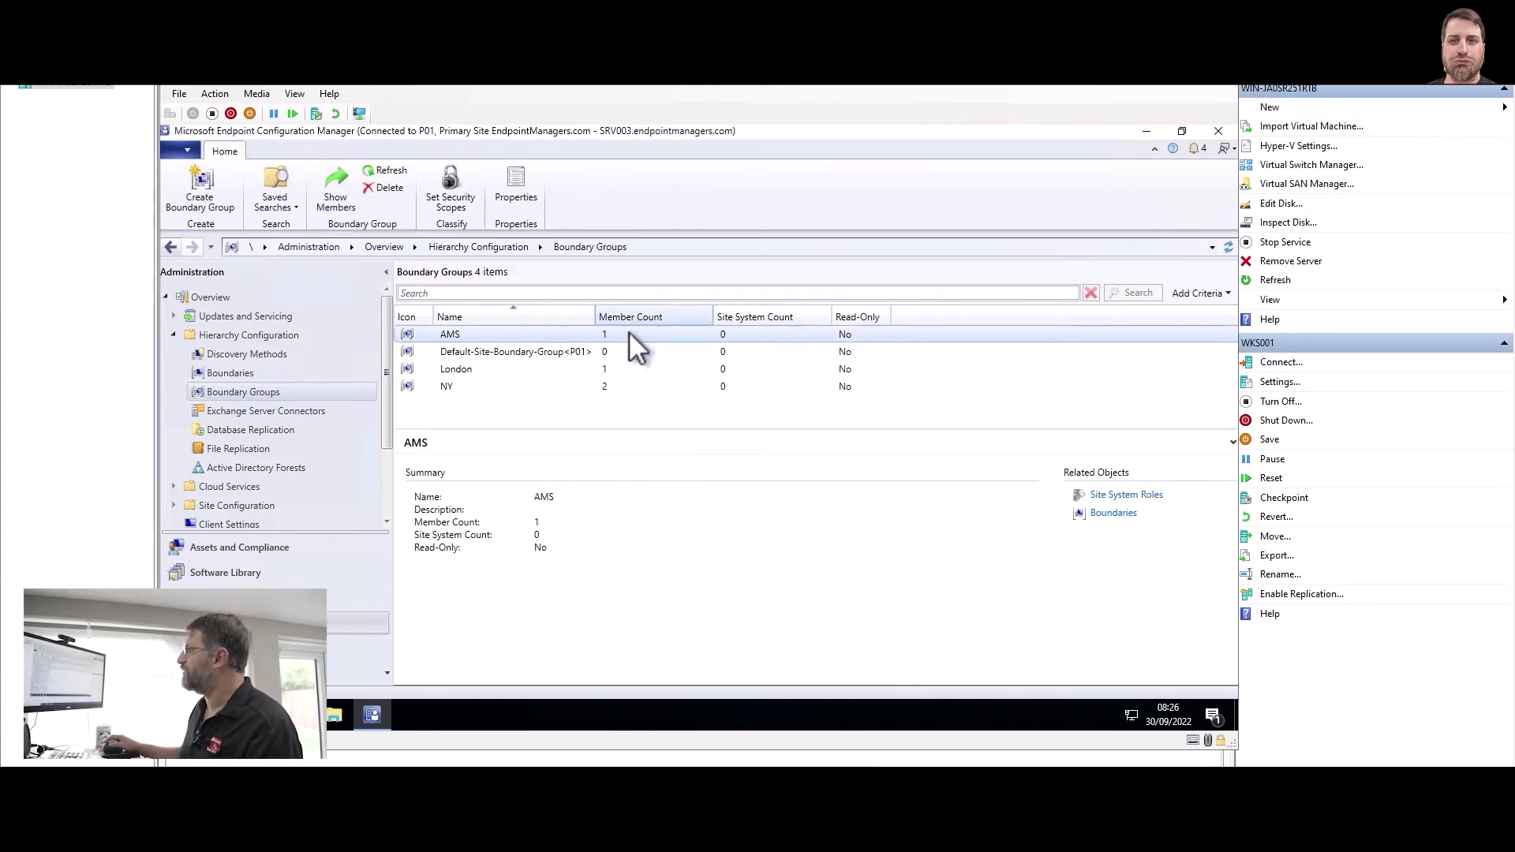
{"action": "left_click", "coordinate": [596, 388]}
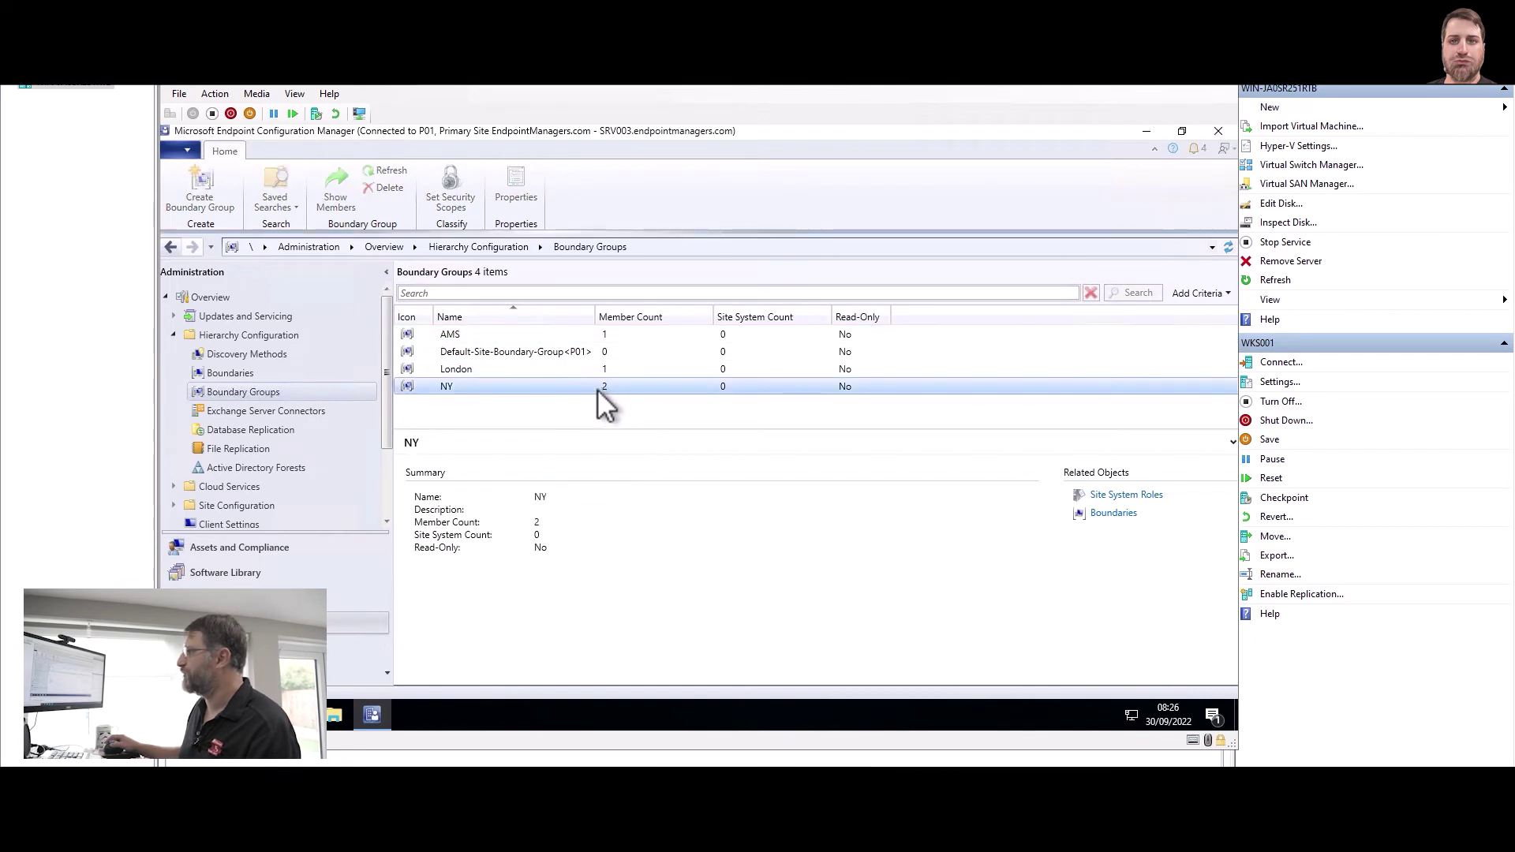
{"action": "left_click", "coordinate": [565, 413]}
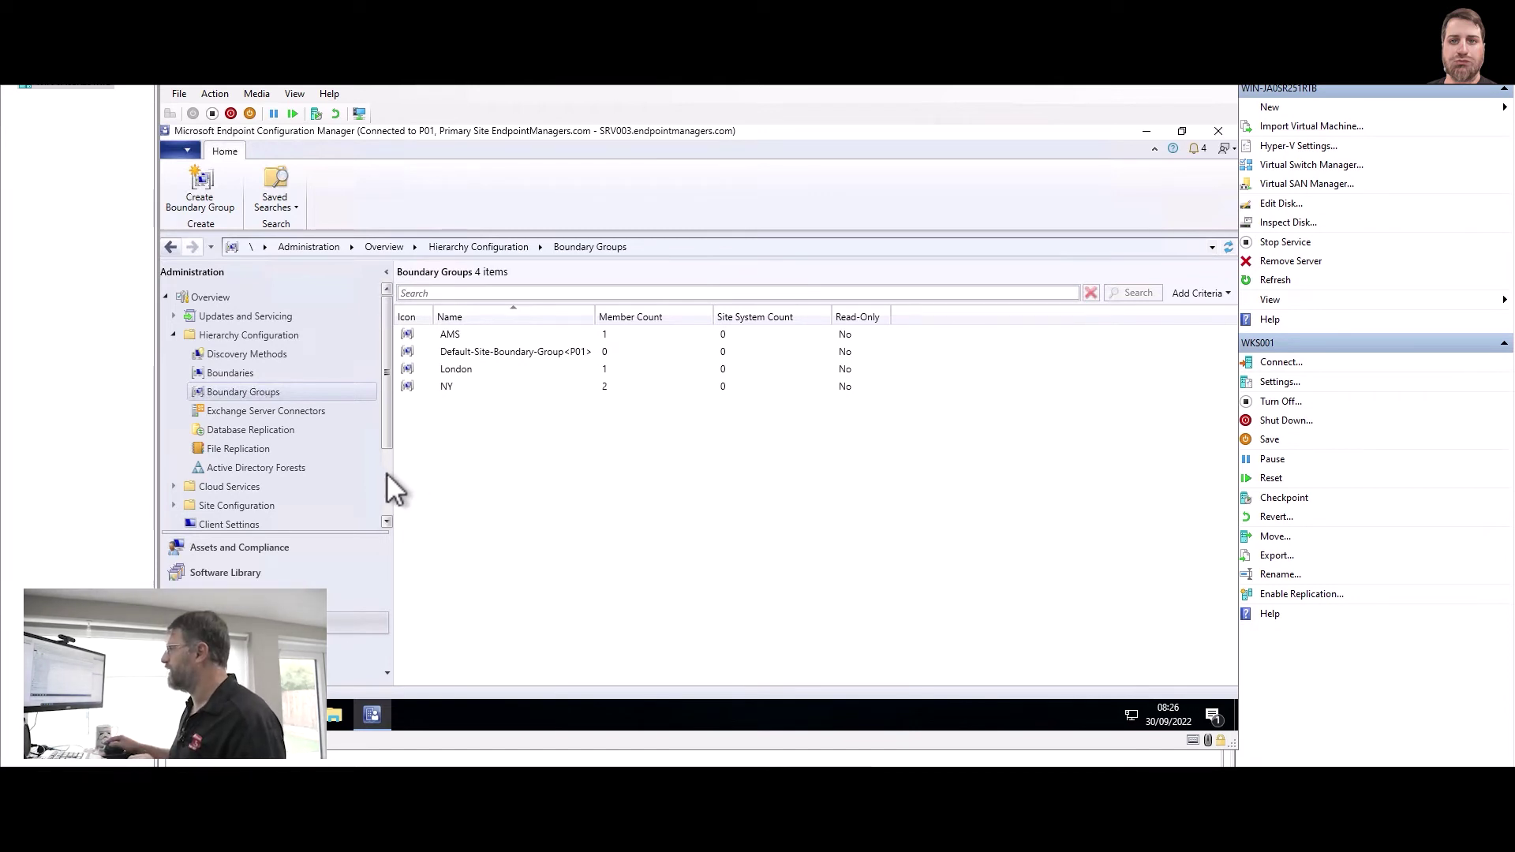
{"action": "scroll", "coordinate": [379, 477], "scroll_direction": "down", "scroll_amount": 3}
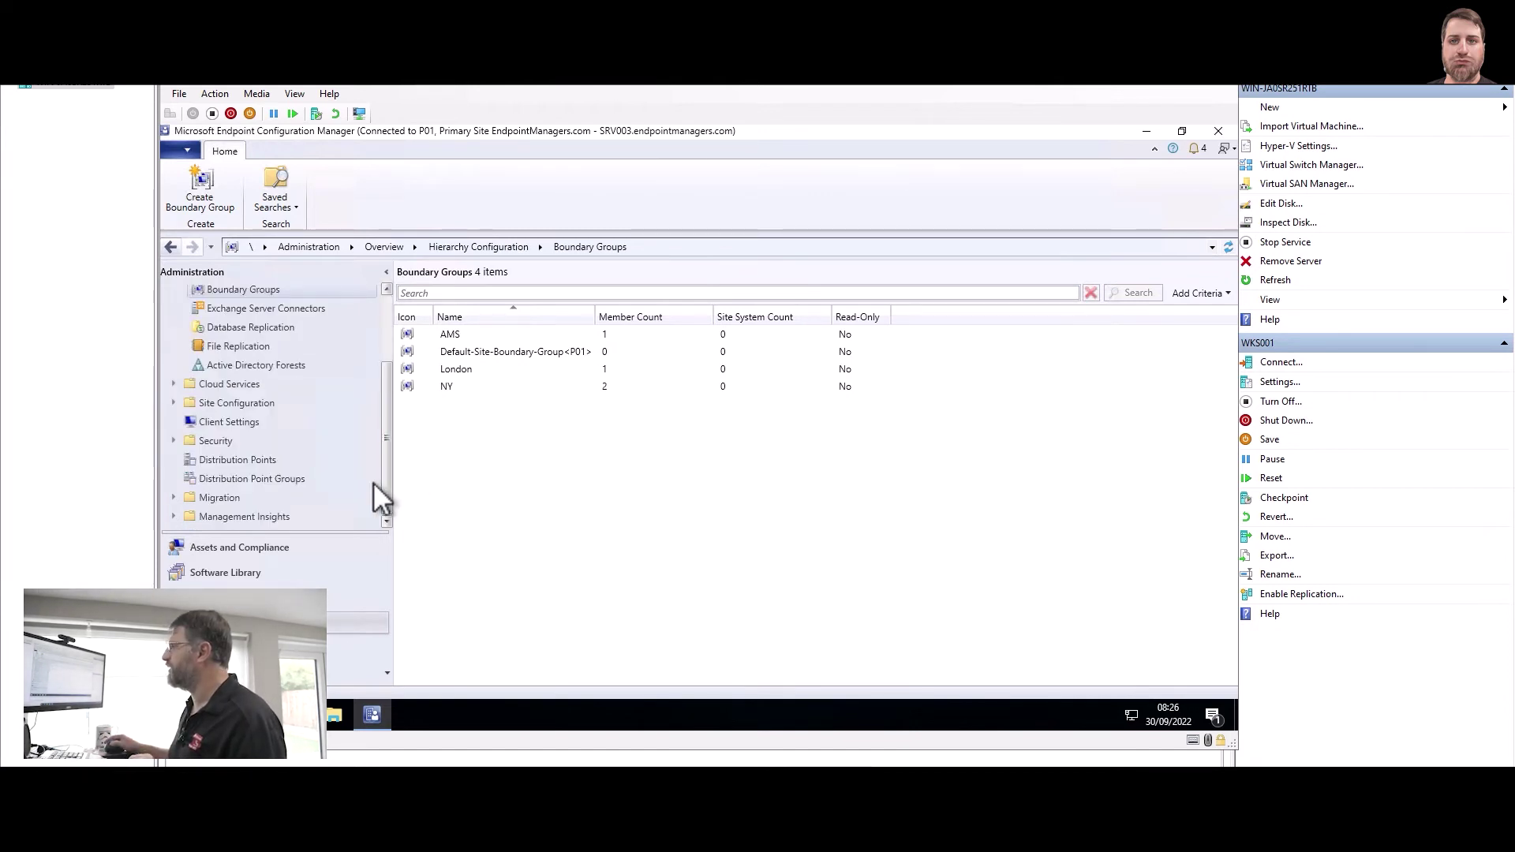
Open Site Configuration > Servers and Site System Roles and review the SRV003 and SRV004 roles
{"action": "left_click", "coordinate": [176, 402]}
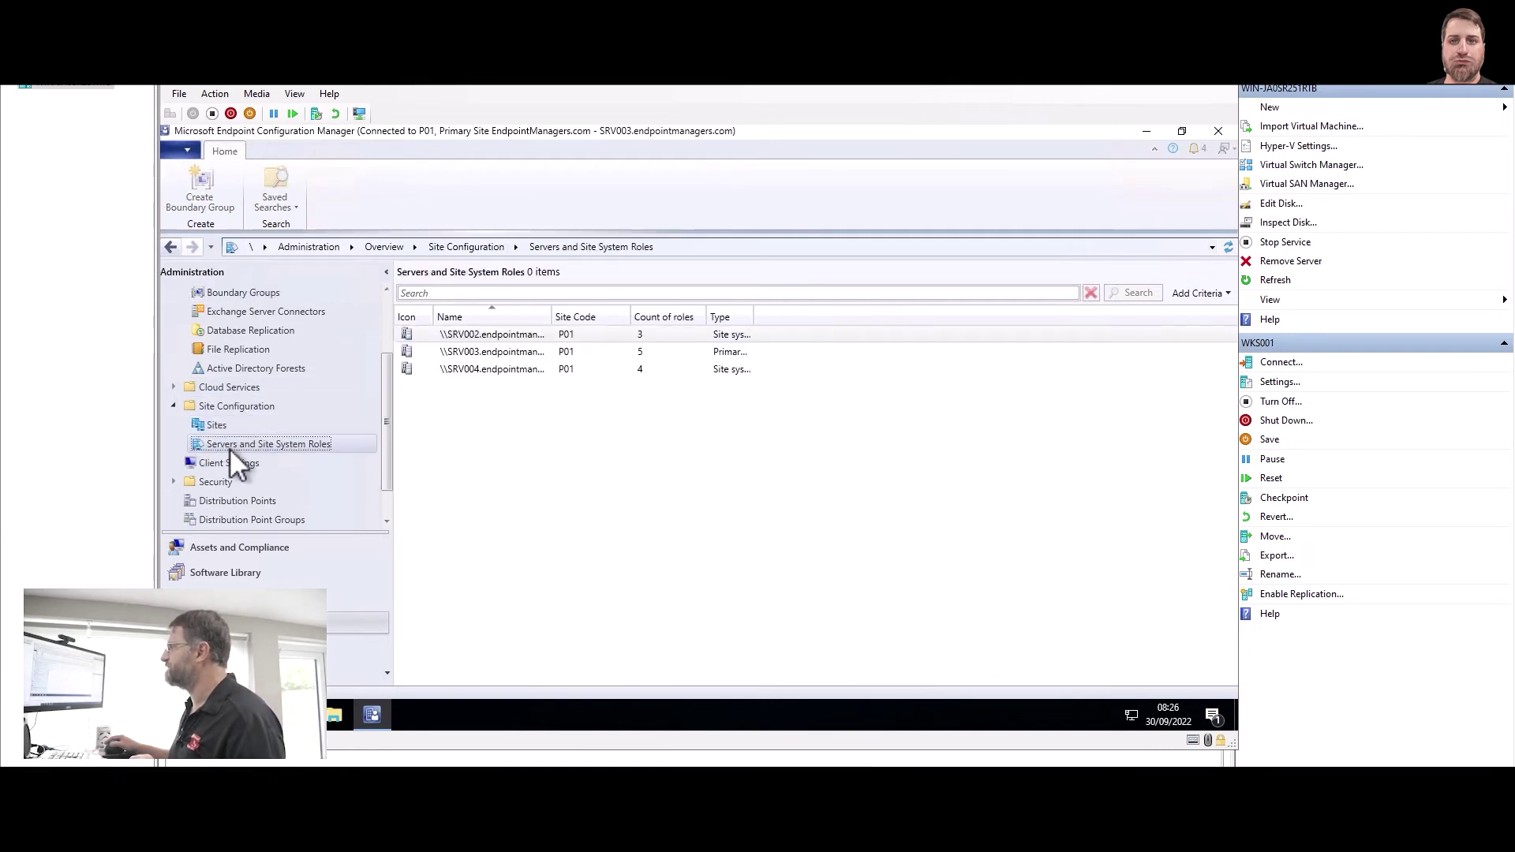
{"action": "left_click", "coordinate": [231, 446]}
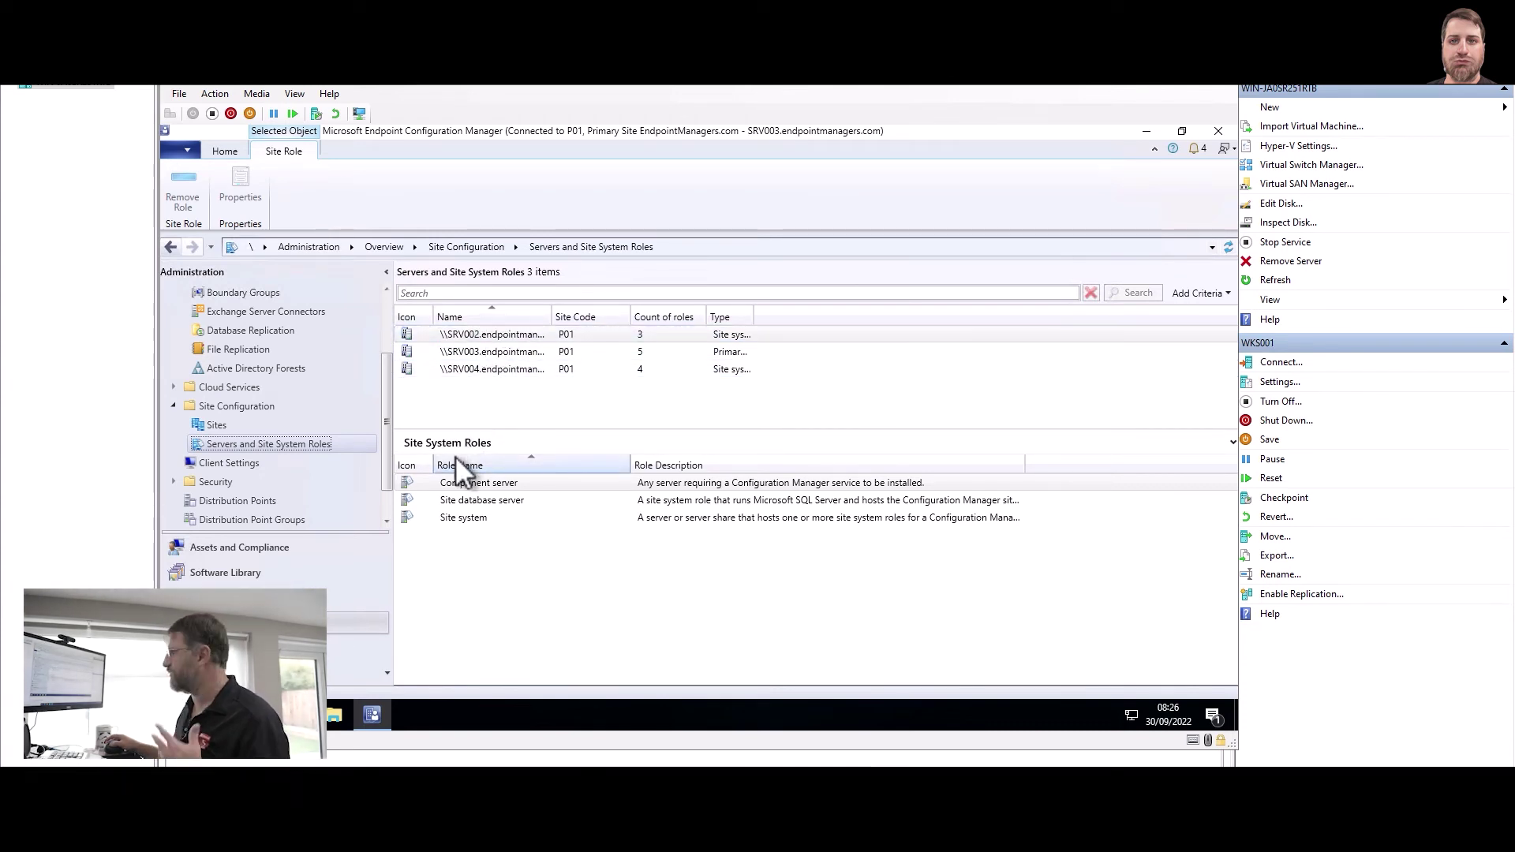
{"action": "left_click", "coordinate": [497, 349]}
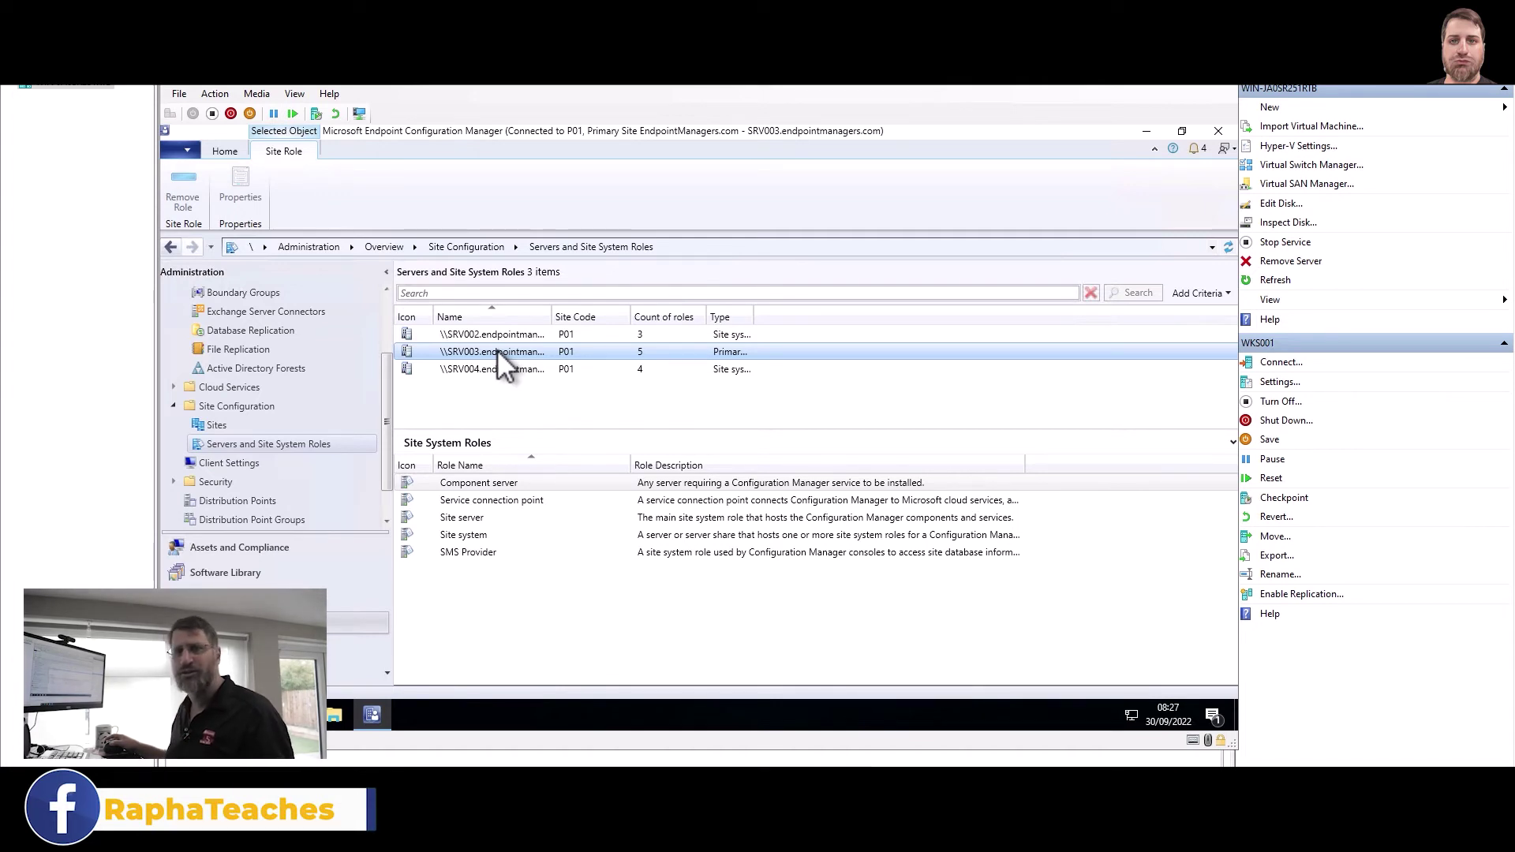
{"action": "left_click", "coordinate": [481, 370]}
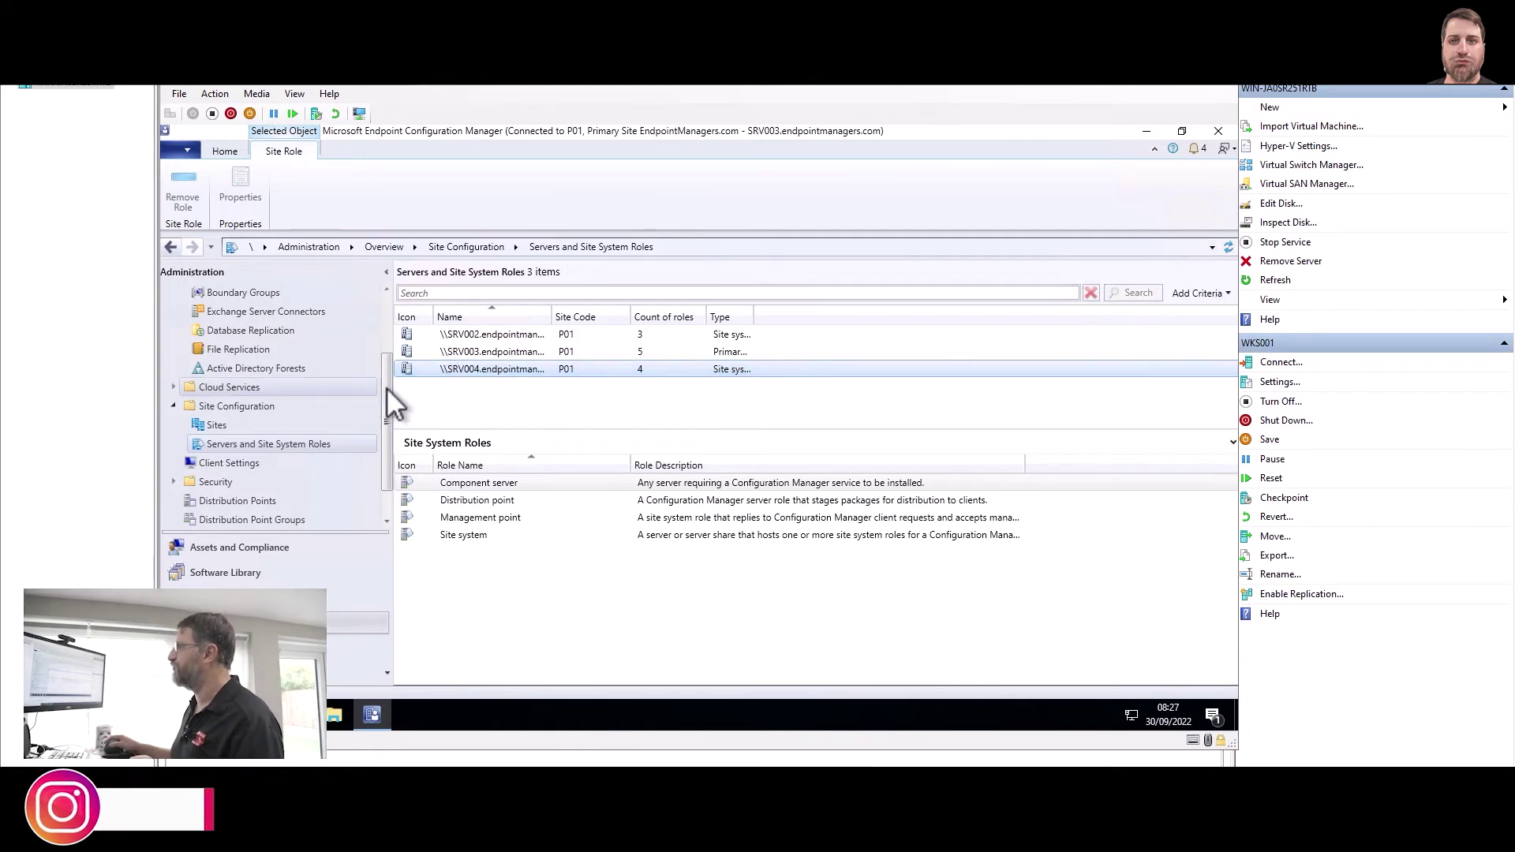
{"action": "scroll", "coordinate": [371, 363], "scroll_direction": "up", "scroll_amount": 2}
Add SRV004 as a site system server on the London boundary group's References tab
{"action": "left_click", "coordinate": [229, 373]}
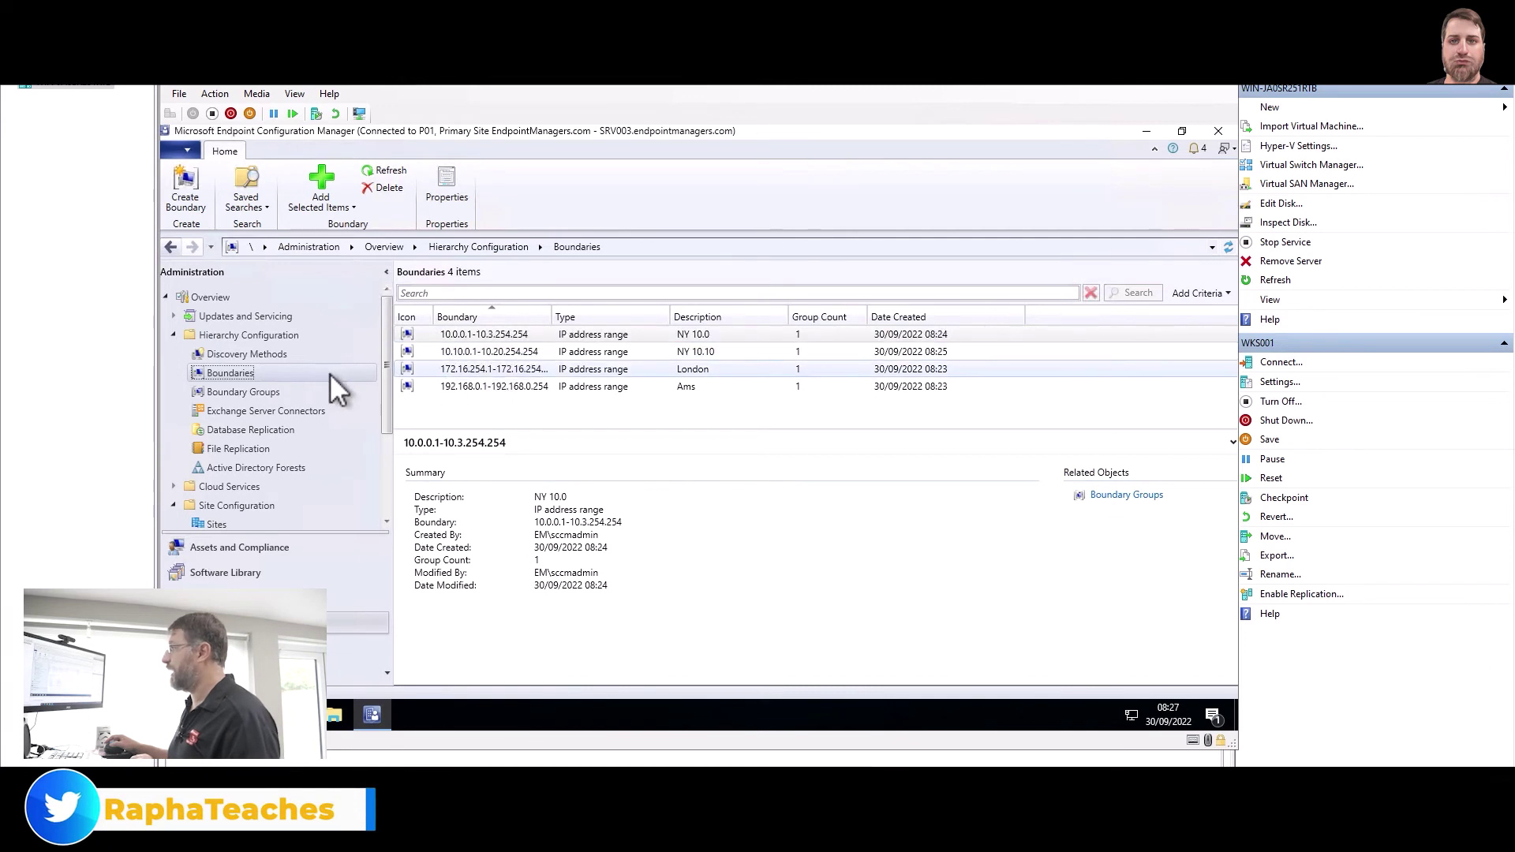
{"action": "left_click", "coordinate": [217, 393]}
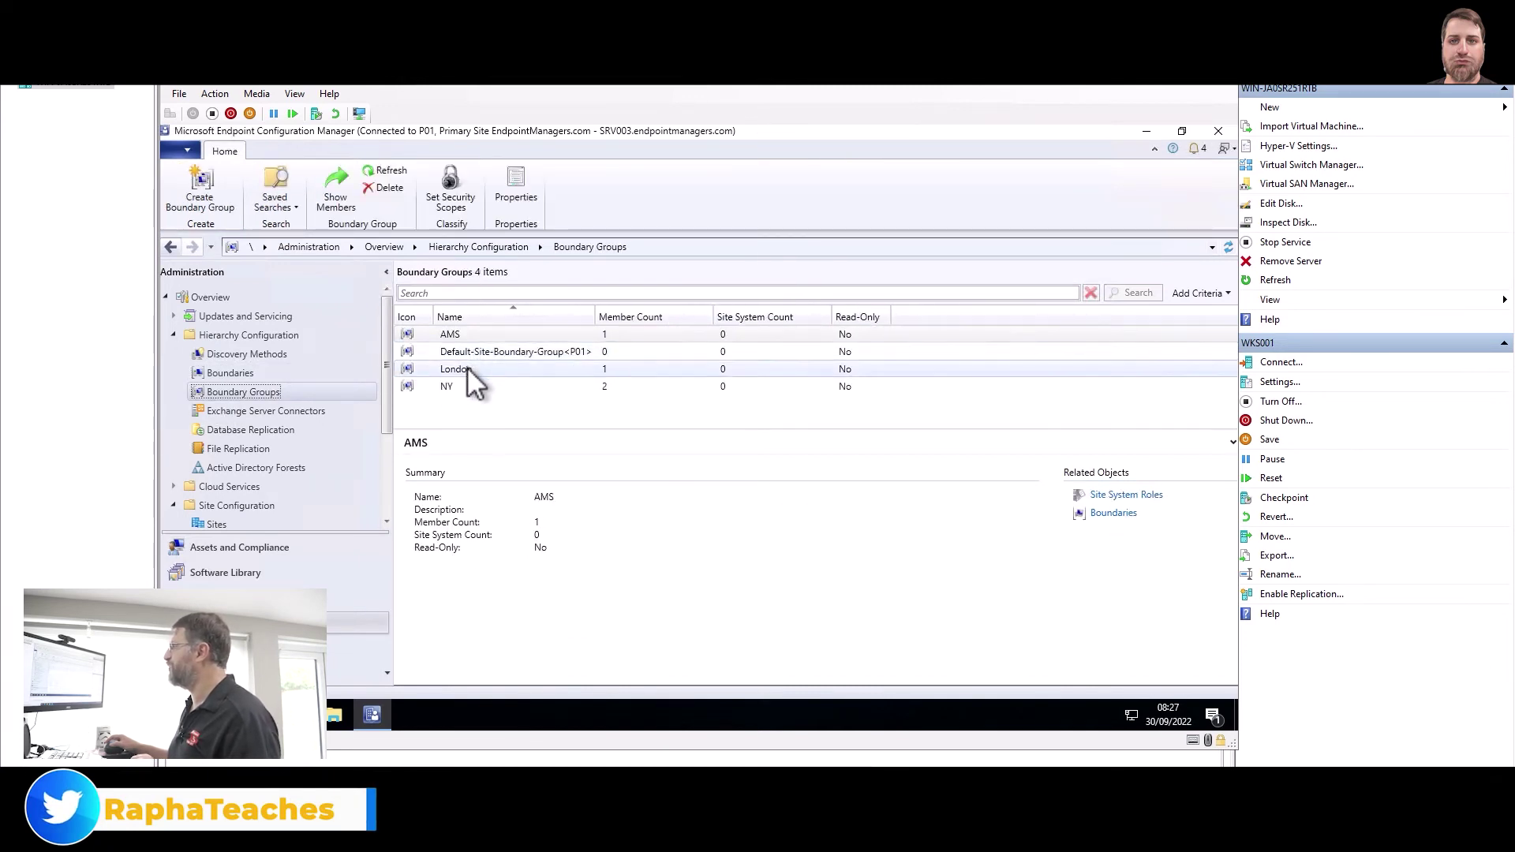
{"action": "left_click", "coordinate": [467, 367]}
{"action": "right_click", "coordinate": [466, 367]}
{"action": "left_click", "coordinate": [520, 466]}
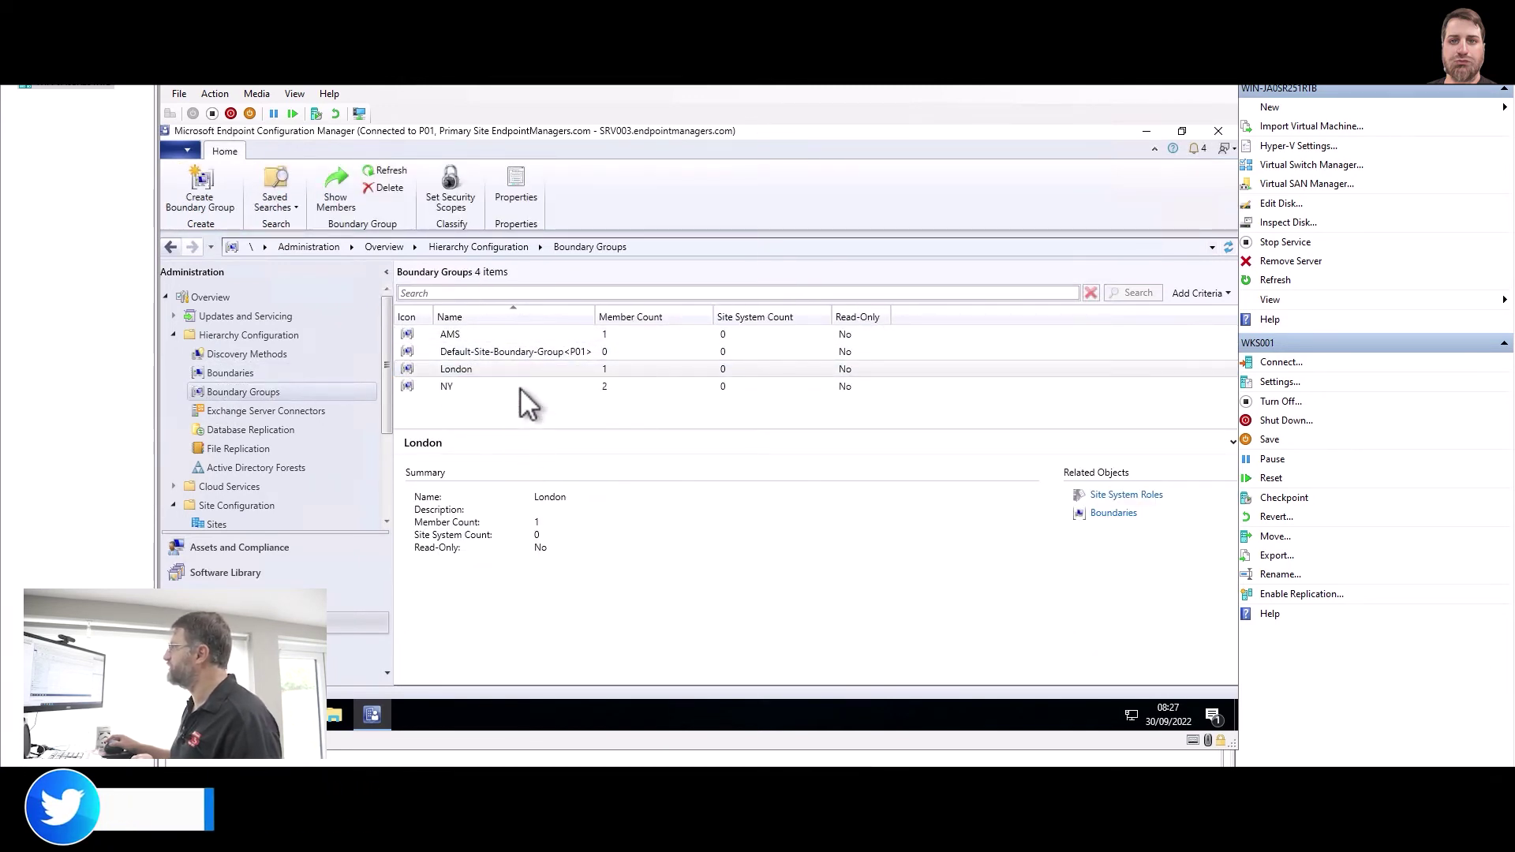
{"action": "left_click", "coordinate": [524, 218]}
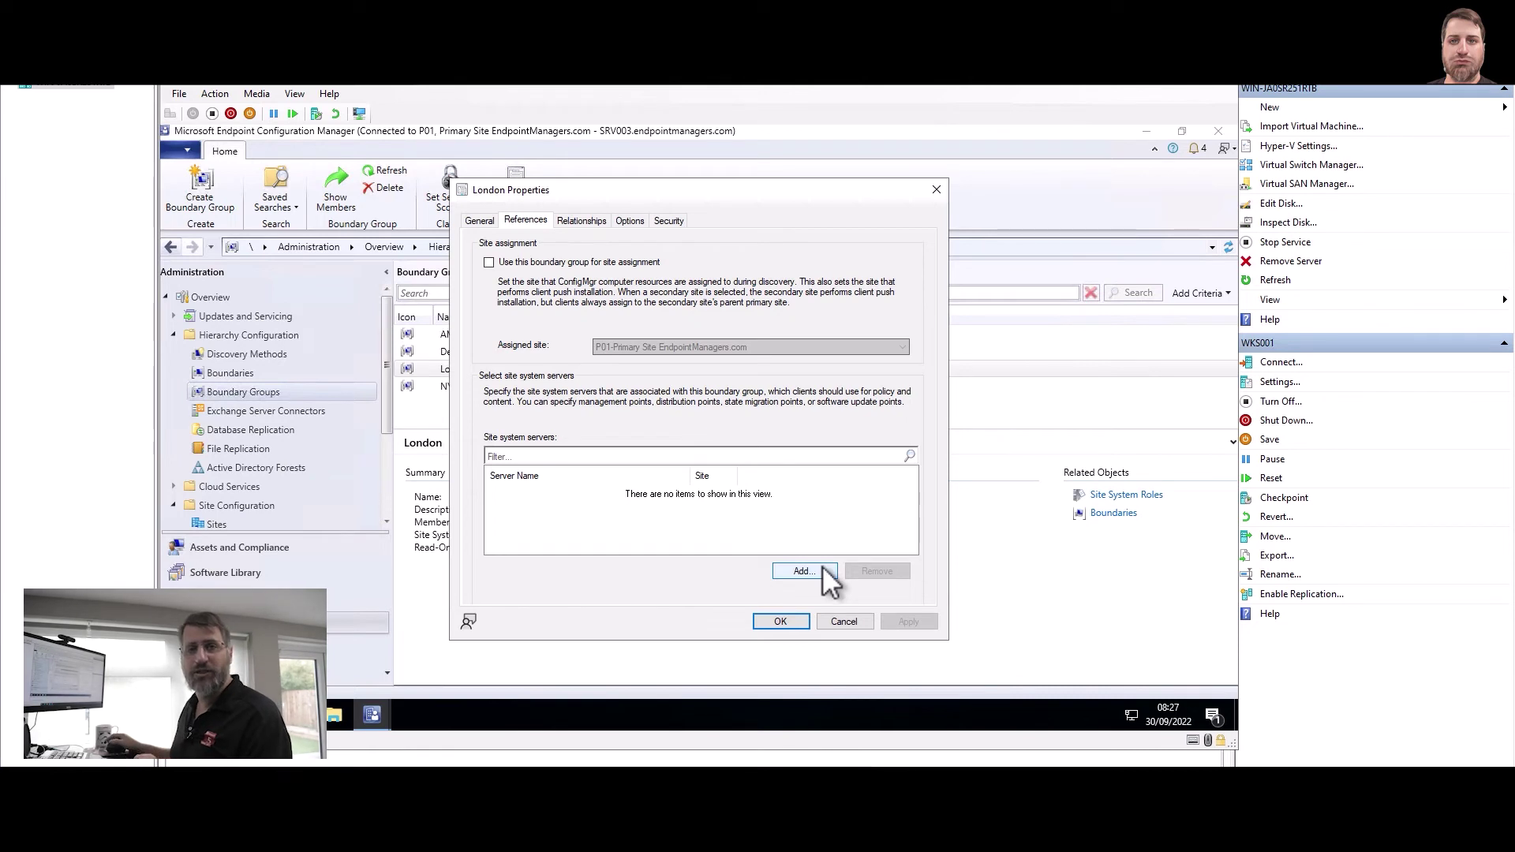
{"action": "left_click", "coordinate": [803, 570]}
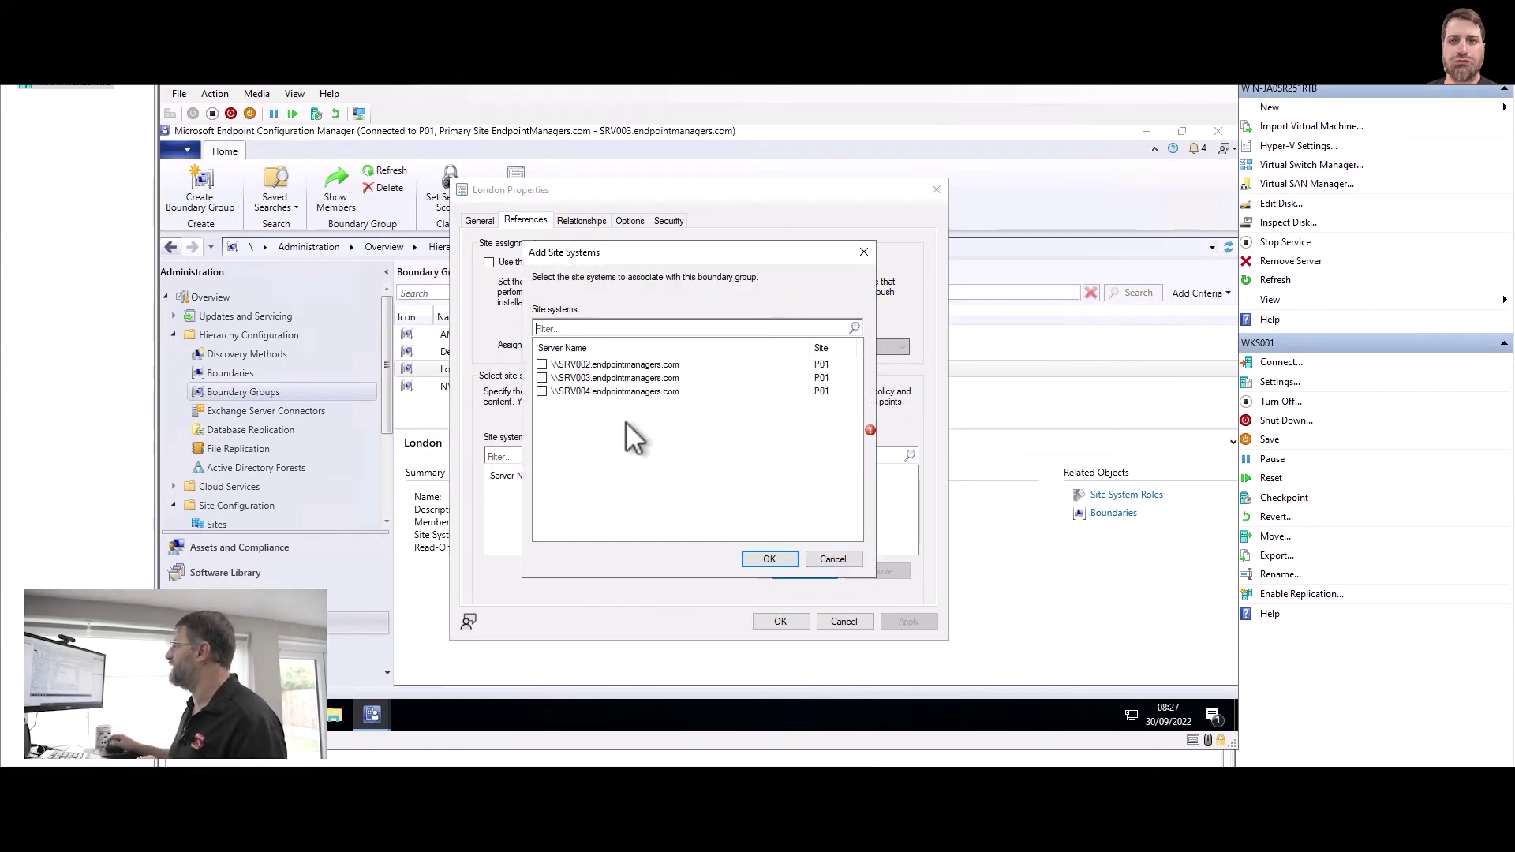
{"action": "left_click", "coordinate": [542, 392]}
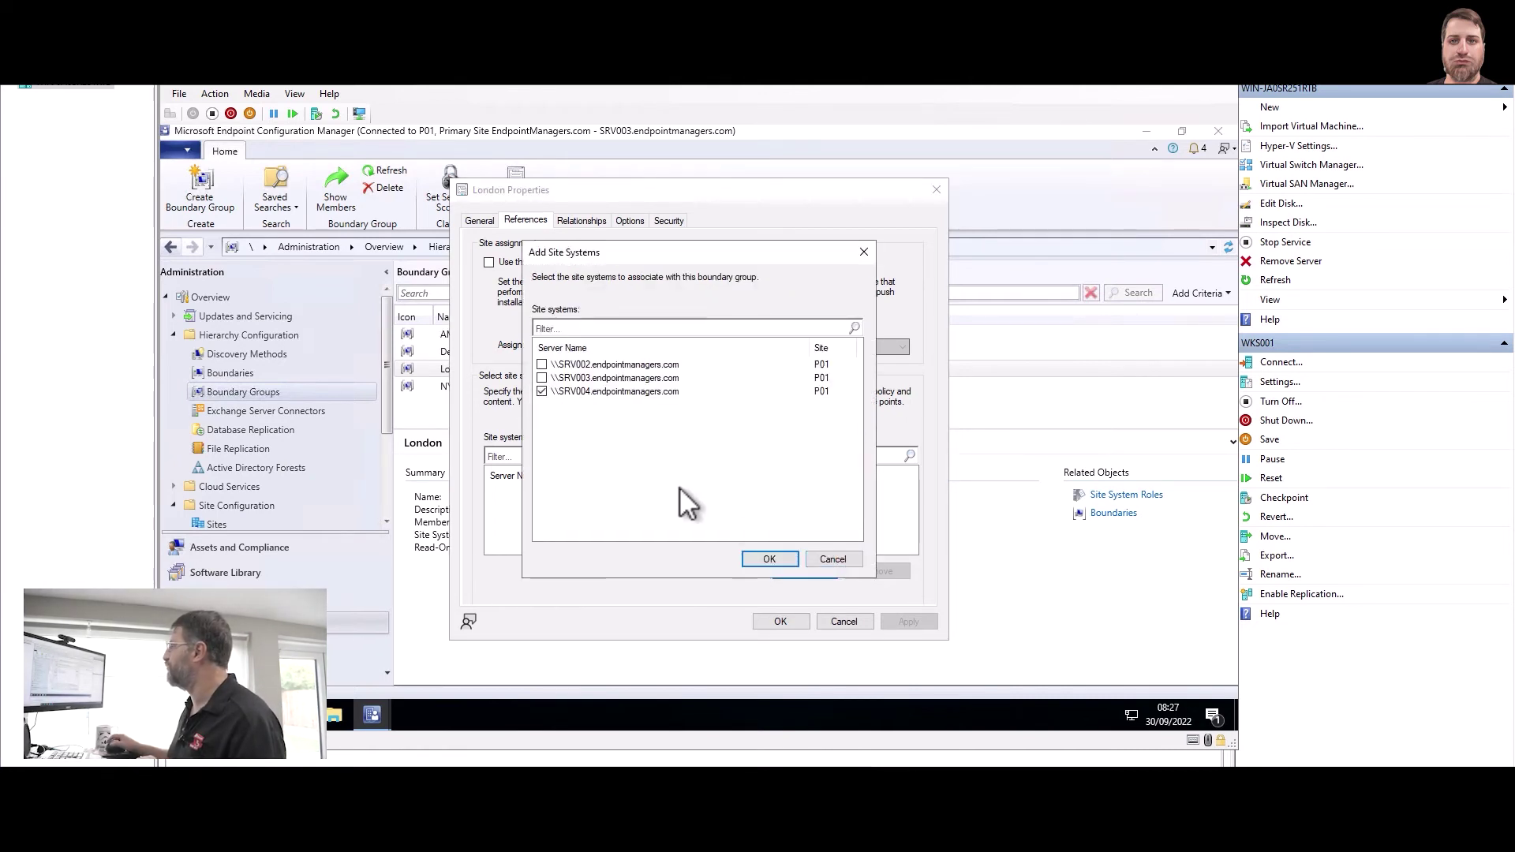
{"action": "left_click", "coordinate": [770, 558]}
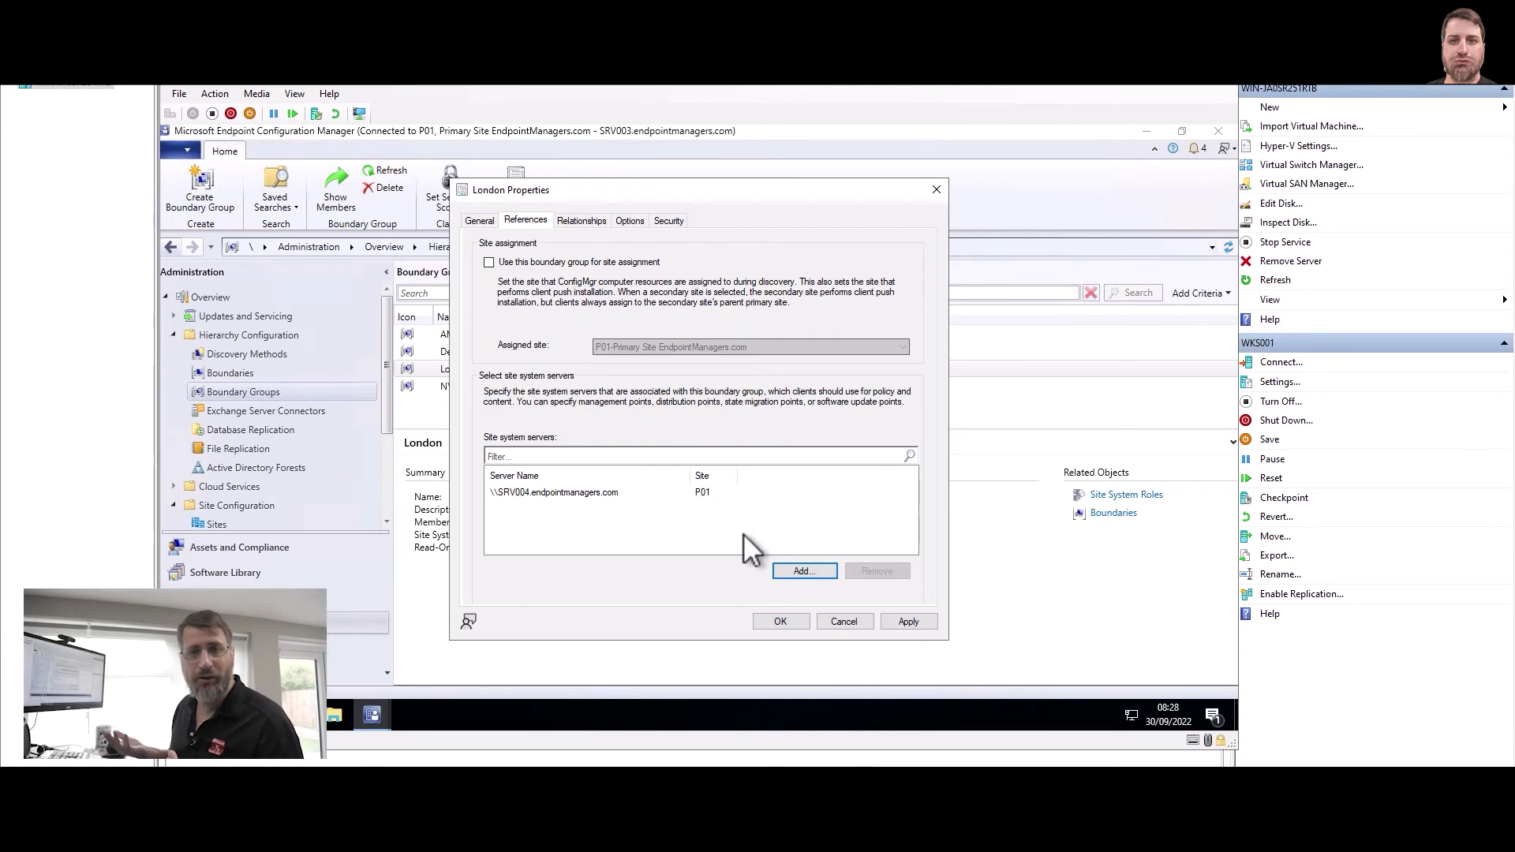
{"action": "left_click", "coordinate": [570, 226]}
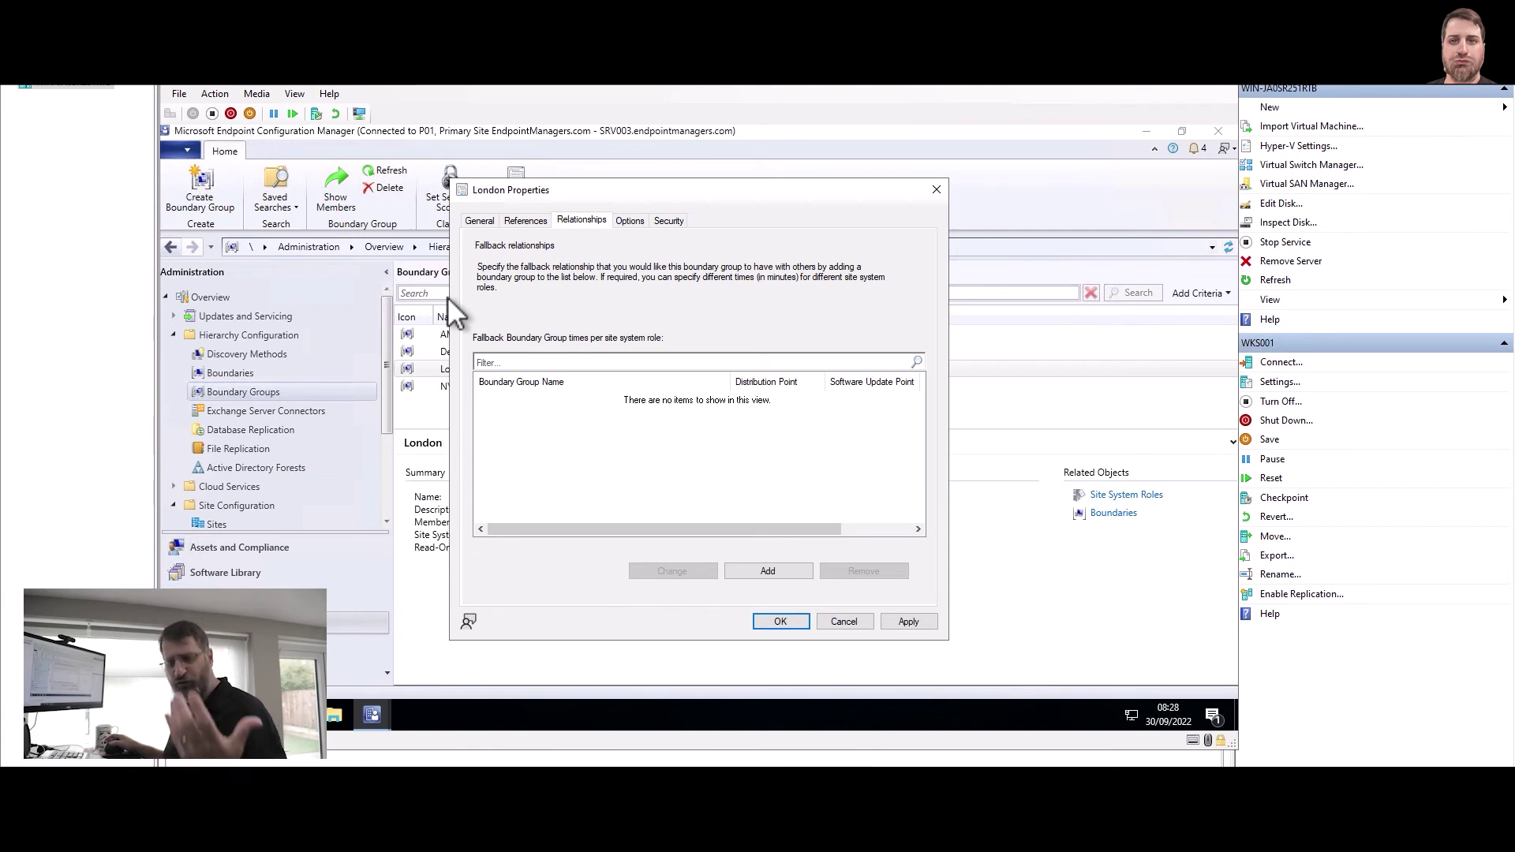
{"action": "left_click", "coordinate": [769, 569]}
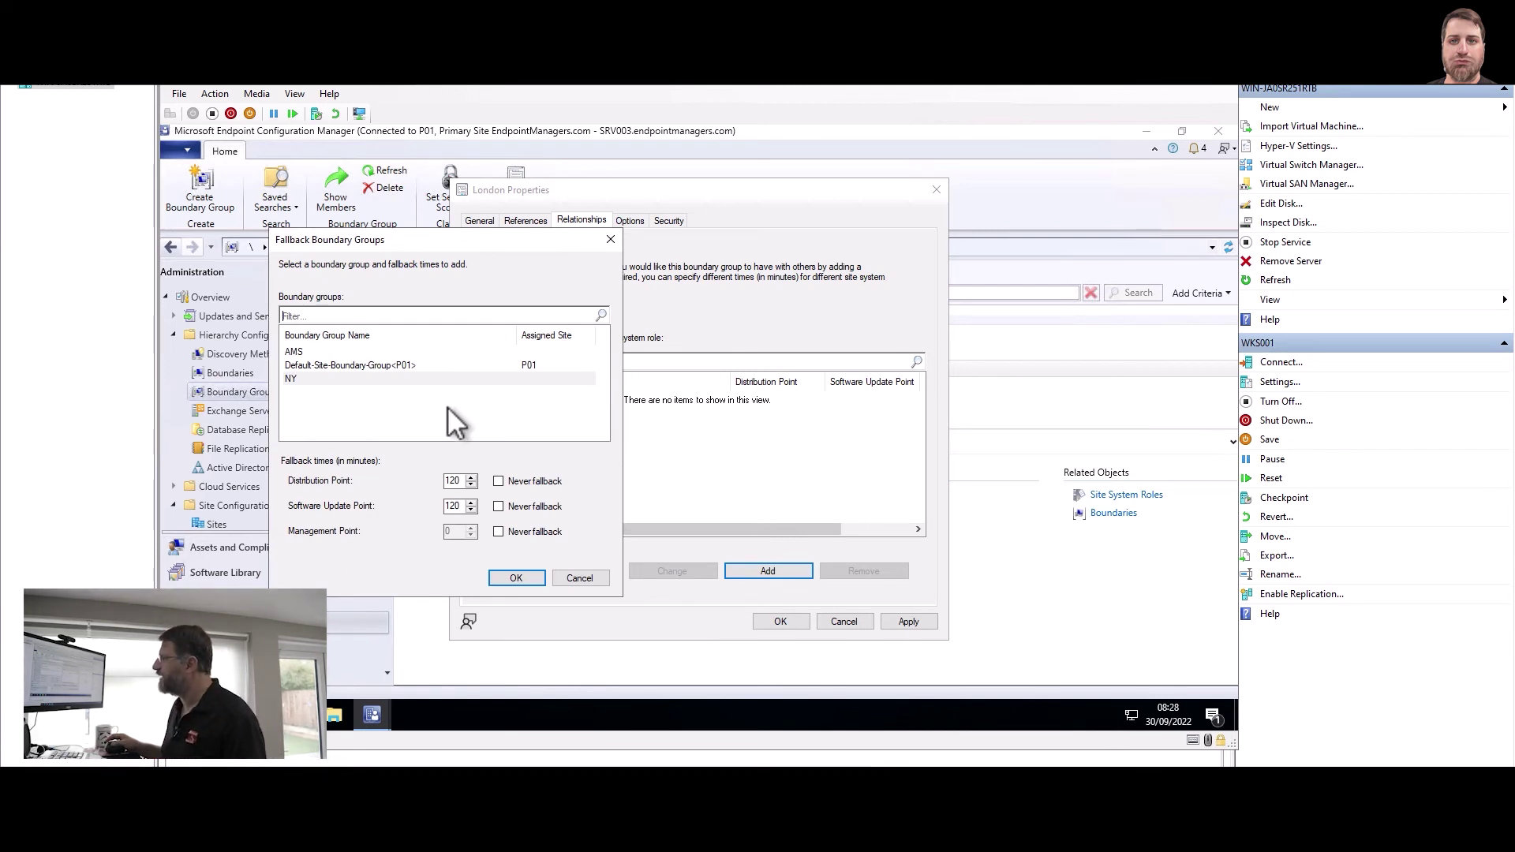
{"action": "left_click", "coordinate": [304, 353]}
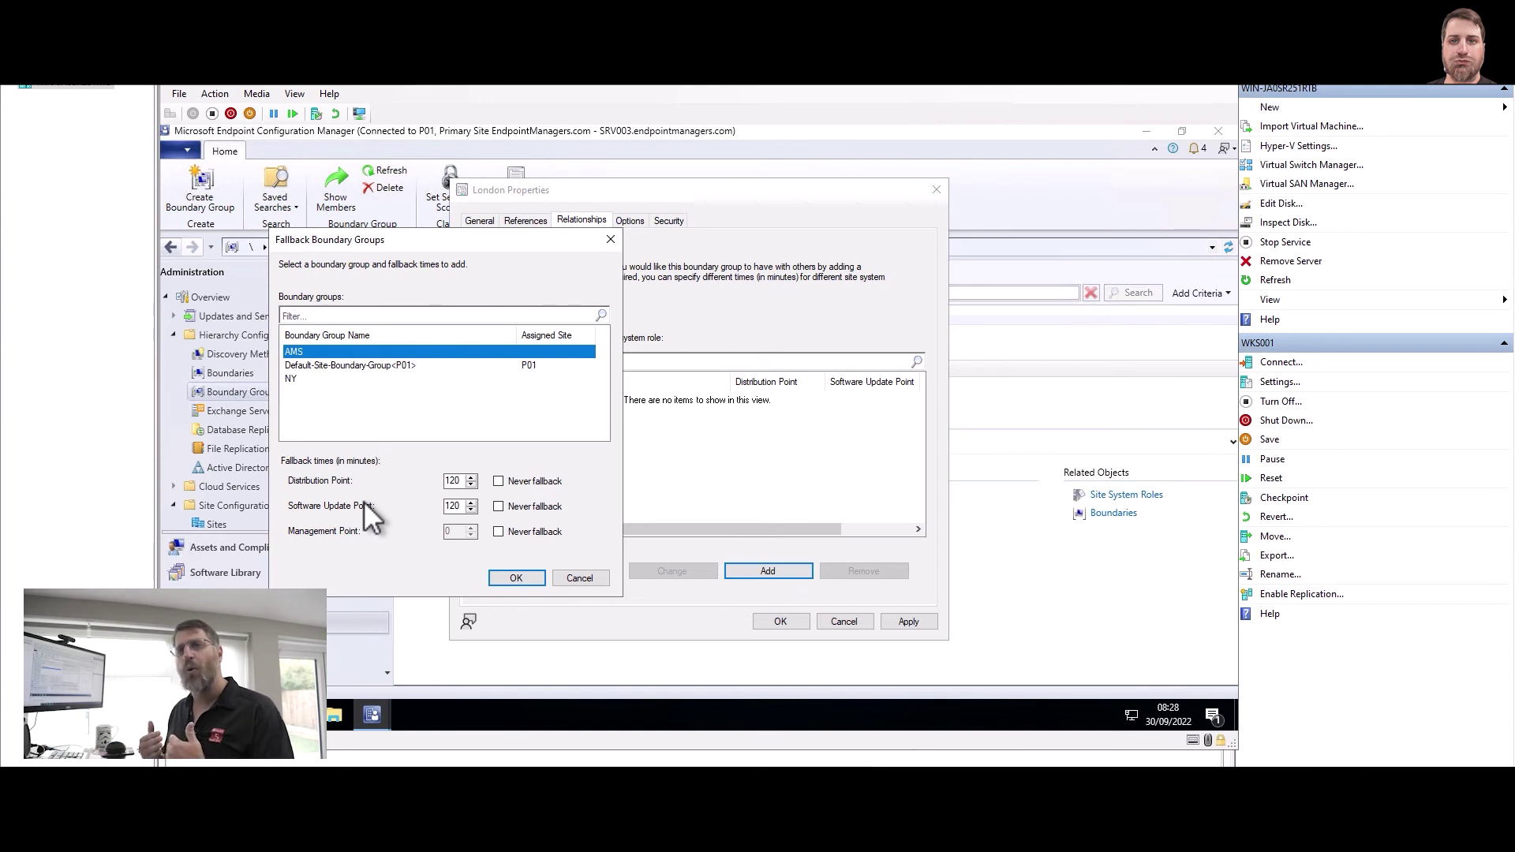
{"action": "left_click", "coordinate": [581, 577]}
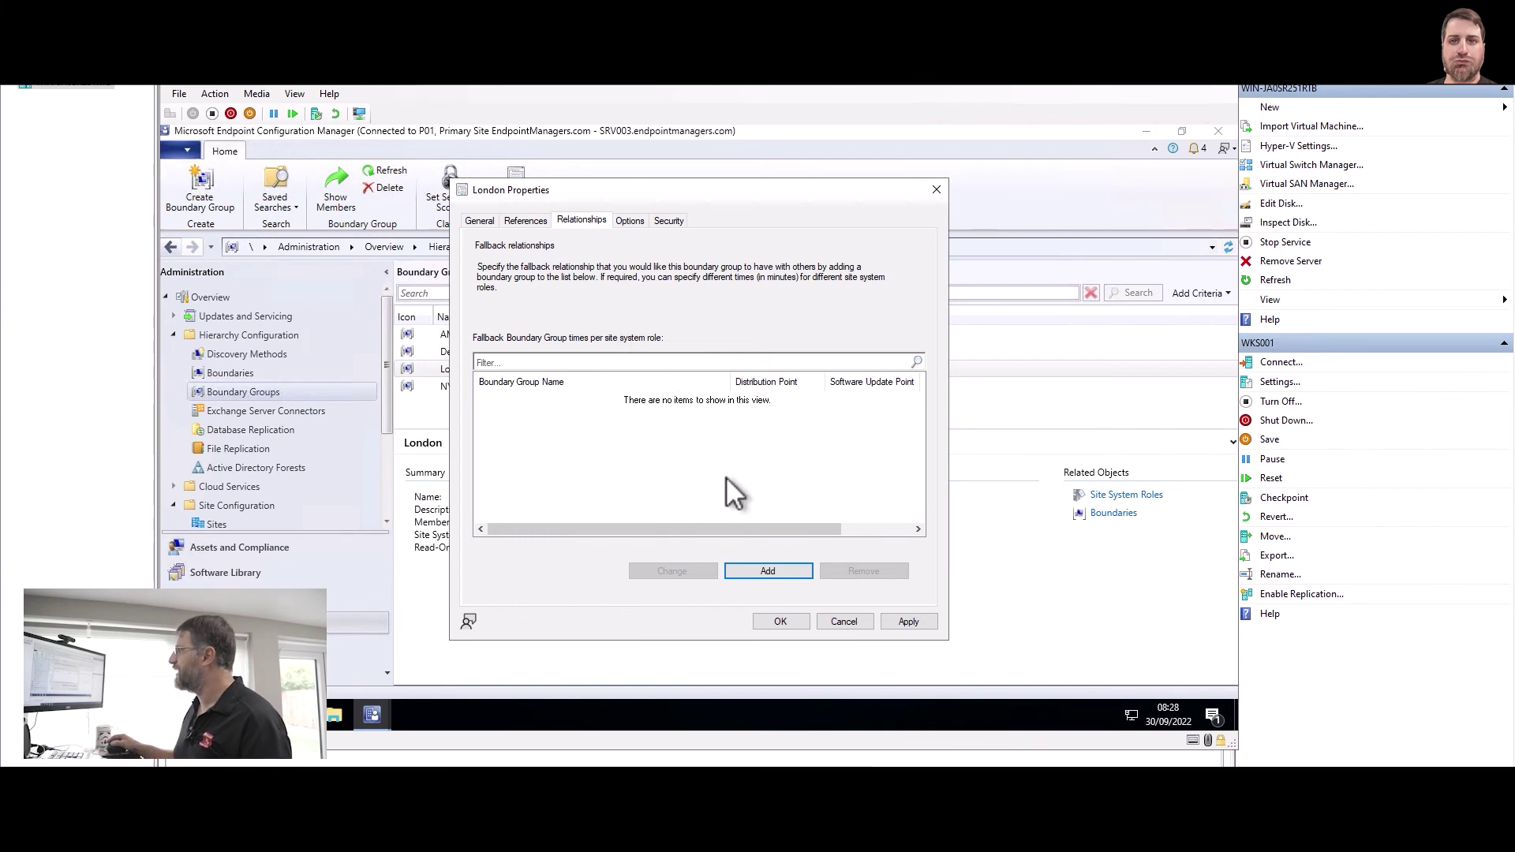
Save the London boundary group and confirm its Site System Count shows 1
{"action": "left_click", "coordinate": [795, 622]}
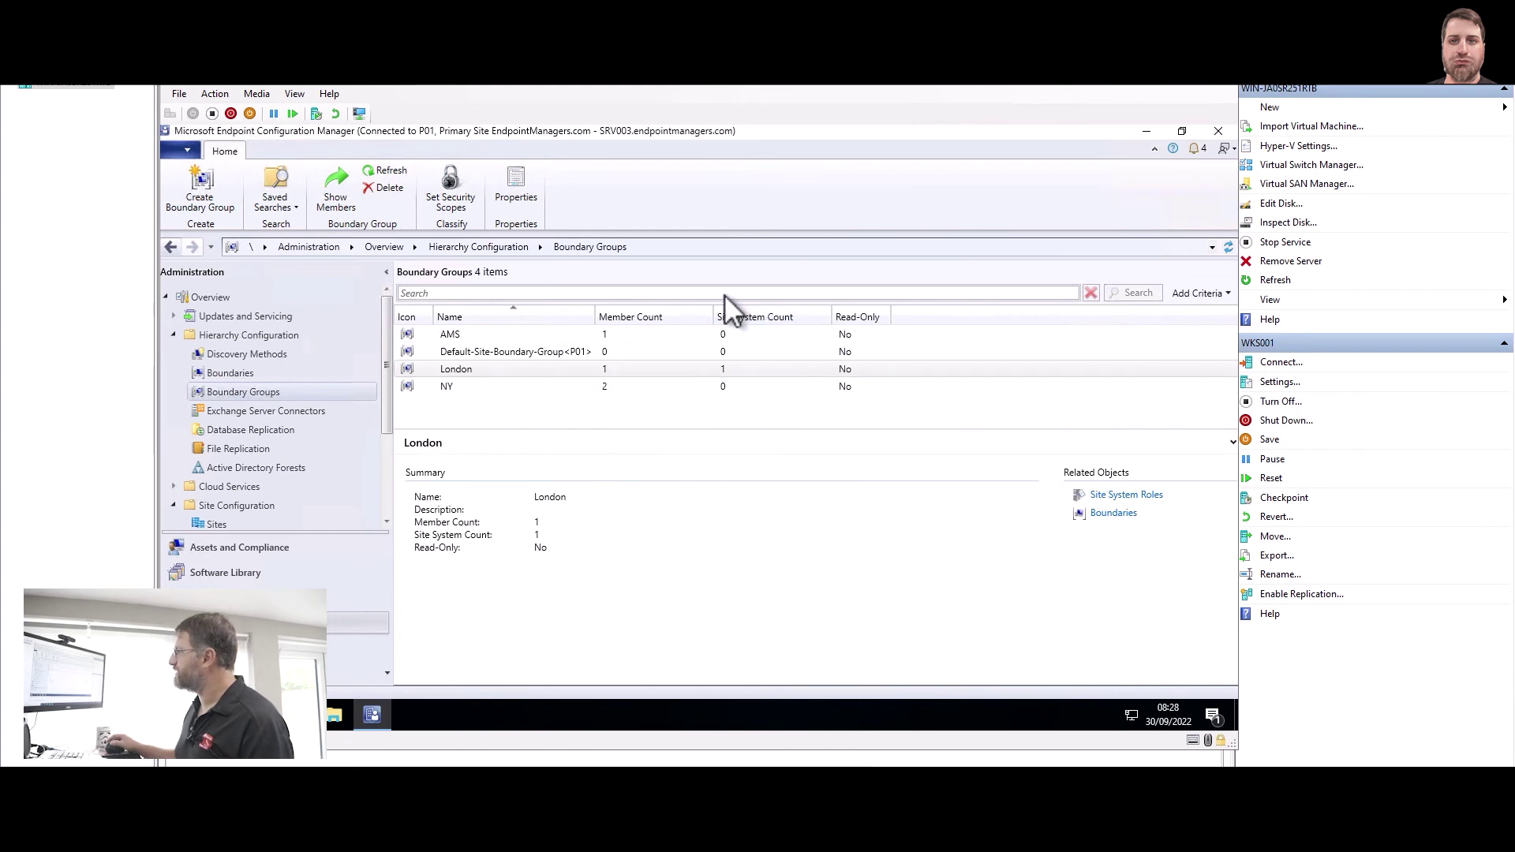
{"action": "left_click", "coordinate": [728, 368]}
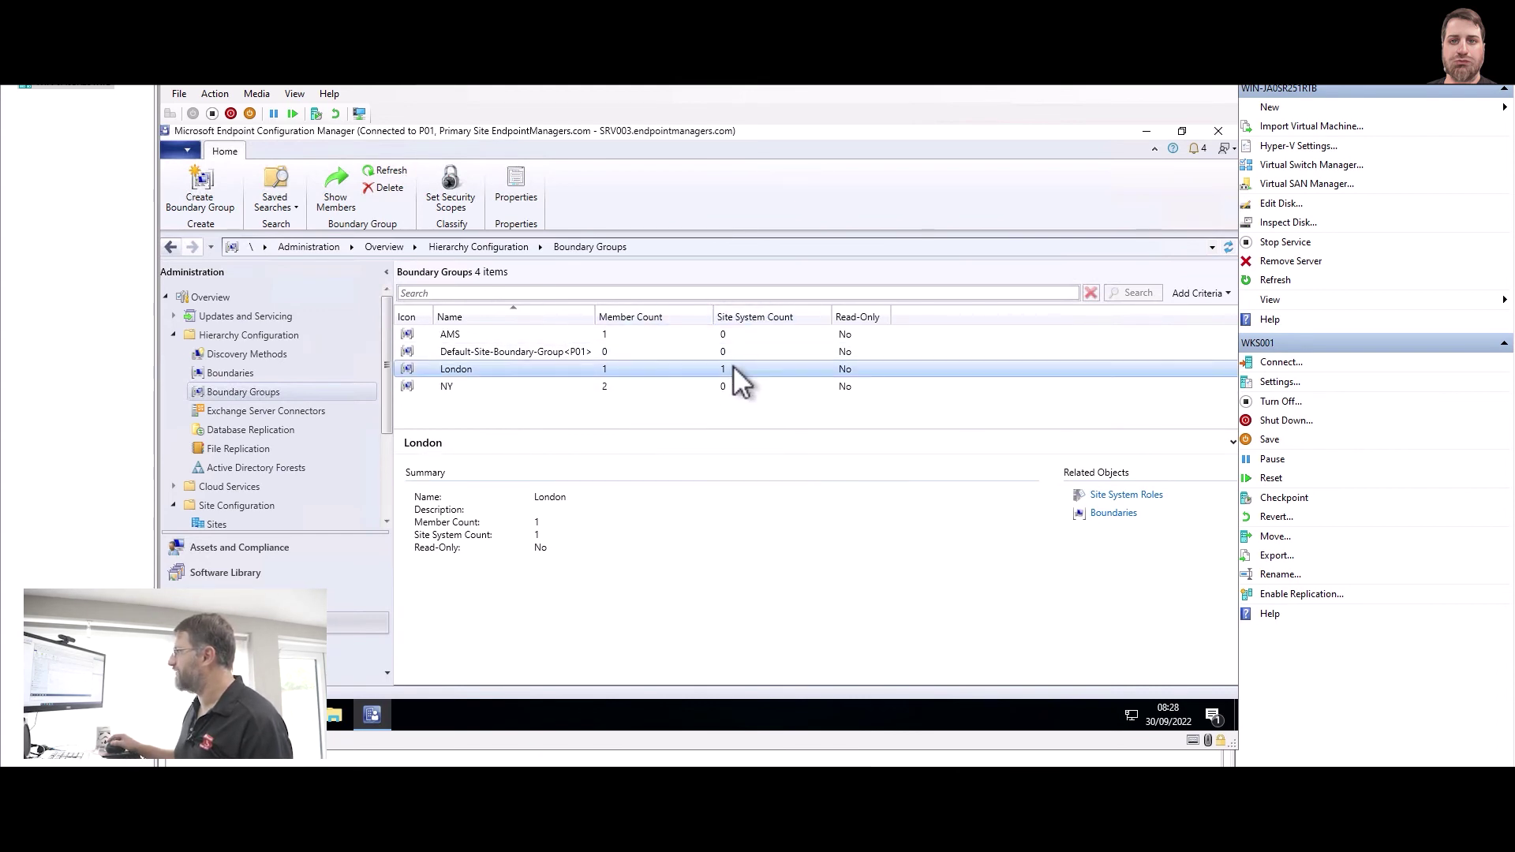